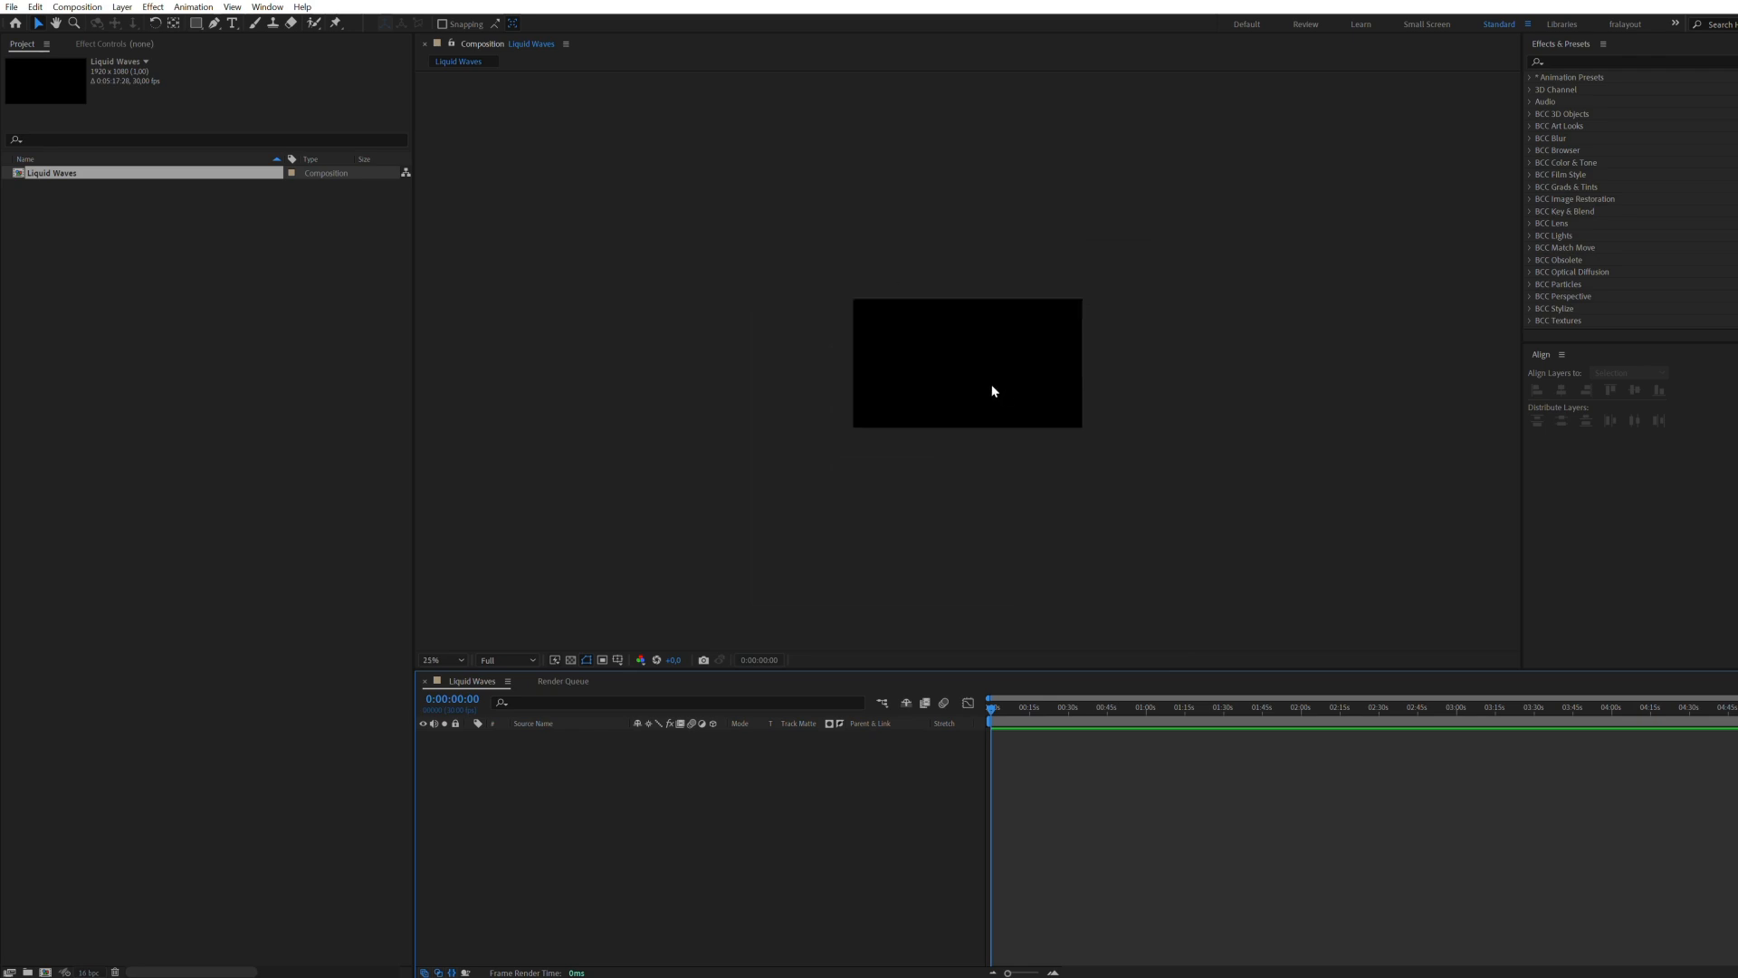
Step: Create a frame-filling rectangle shape layer in the Liquid Waves composition and give it a medium blue fill
{"action": "left_click_drag", "start_coordinate": [855, 470], "coordinate": [854, 458]}
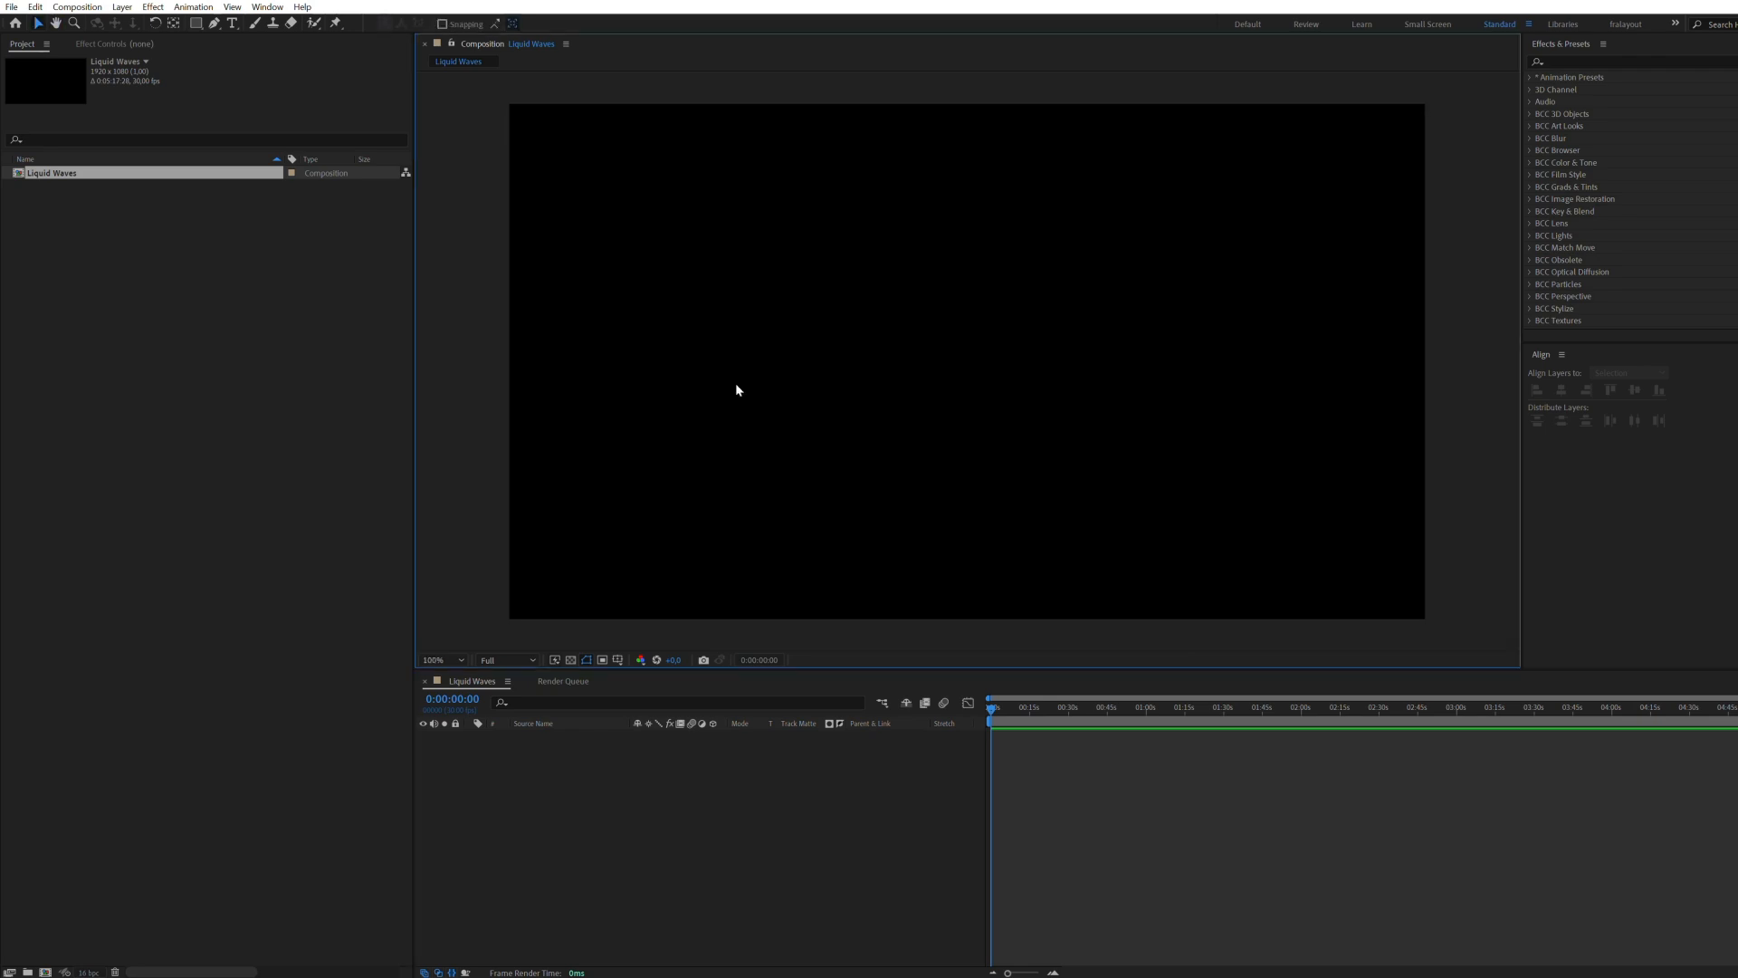
{"action": "left_click", "coordinate": [709, 879]}
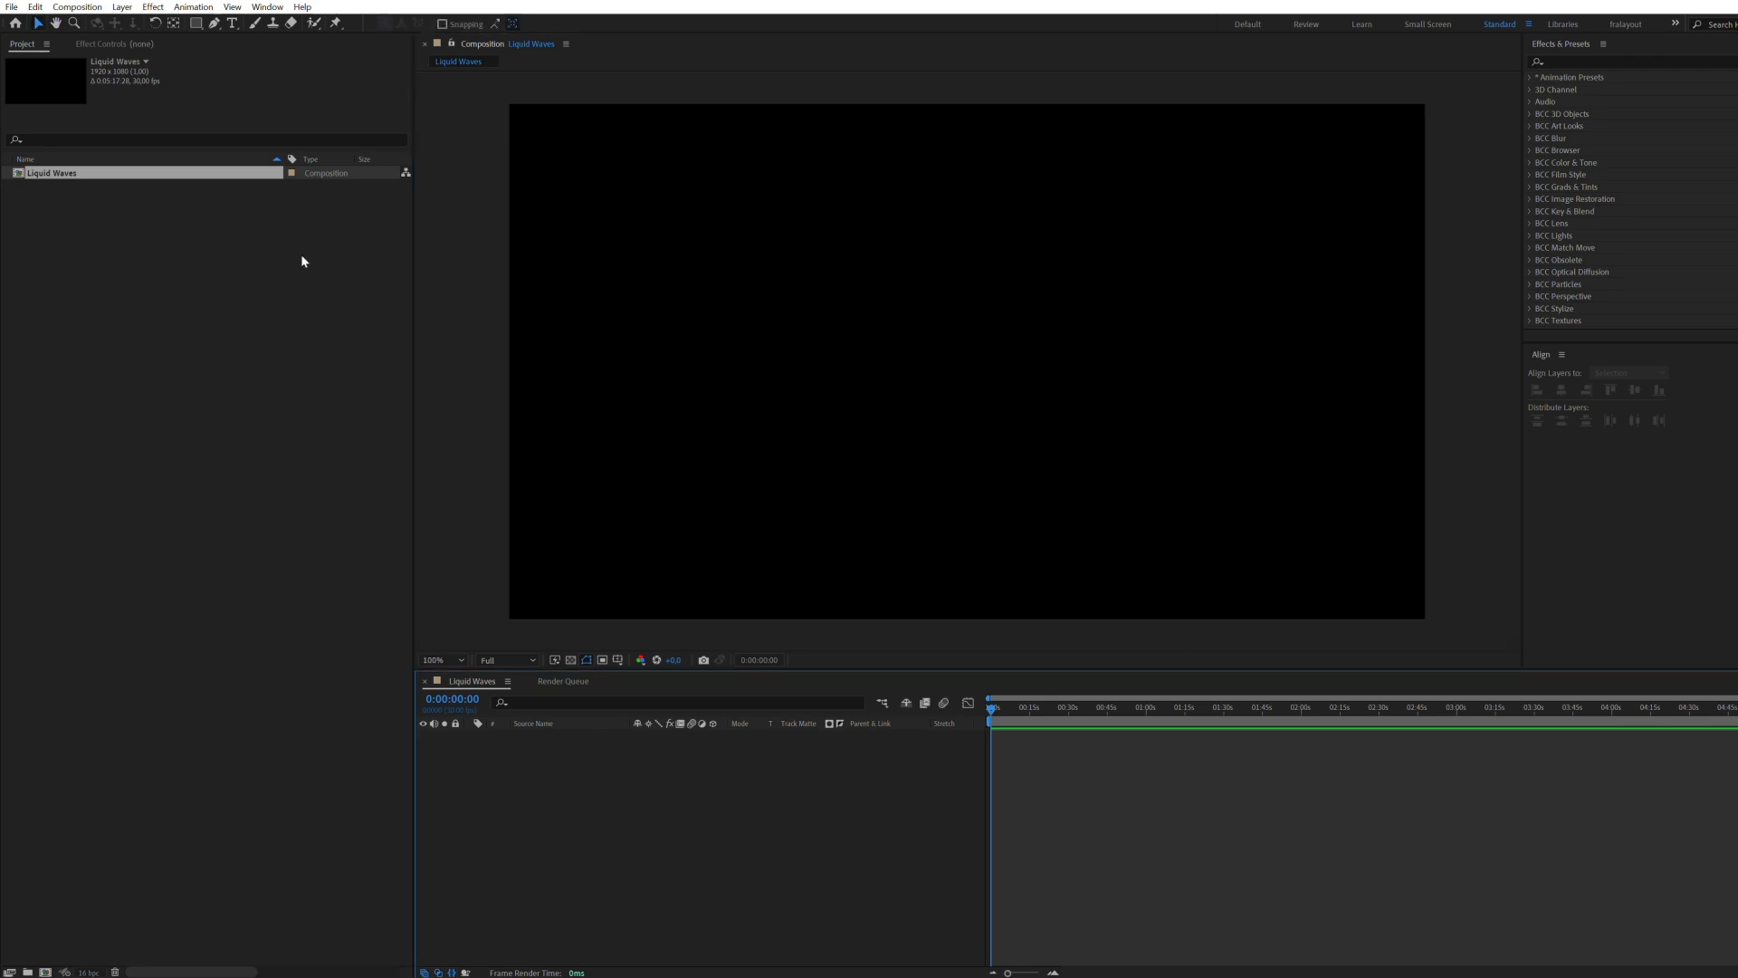
{"action": "double_click", "coordinate": [197, 24]}
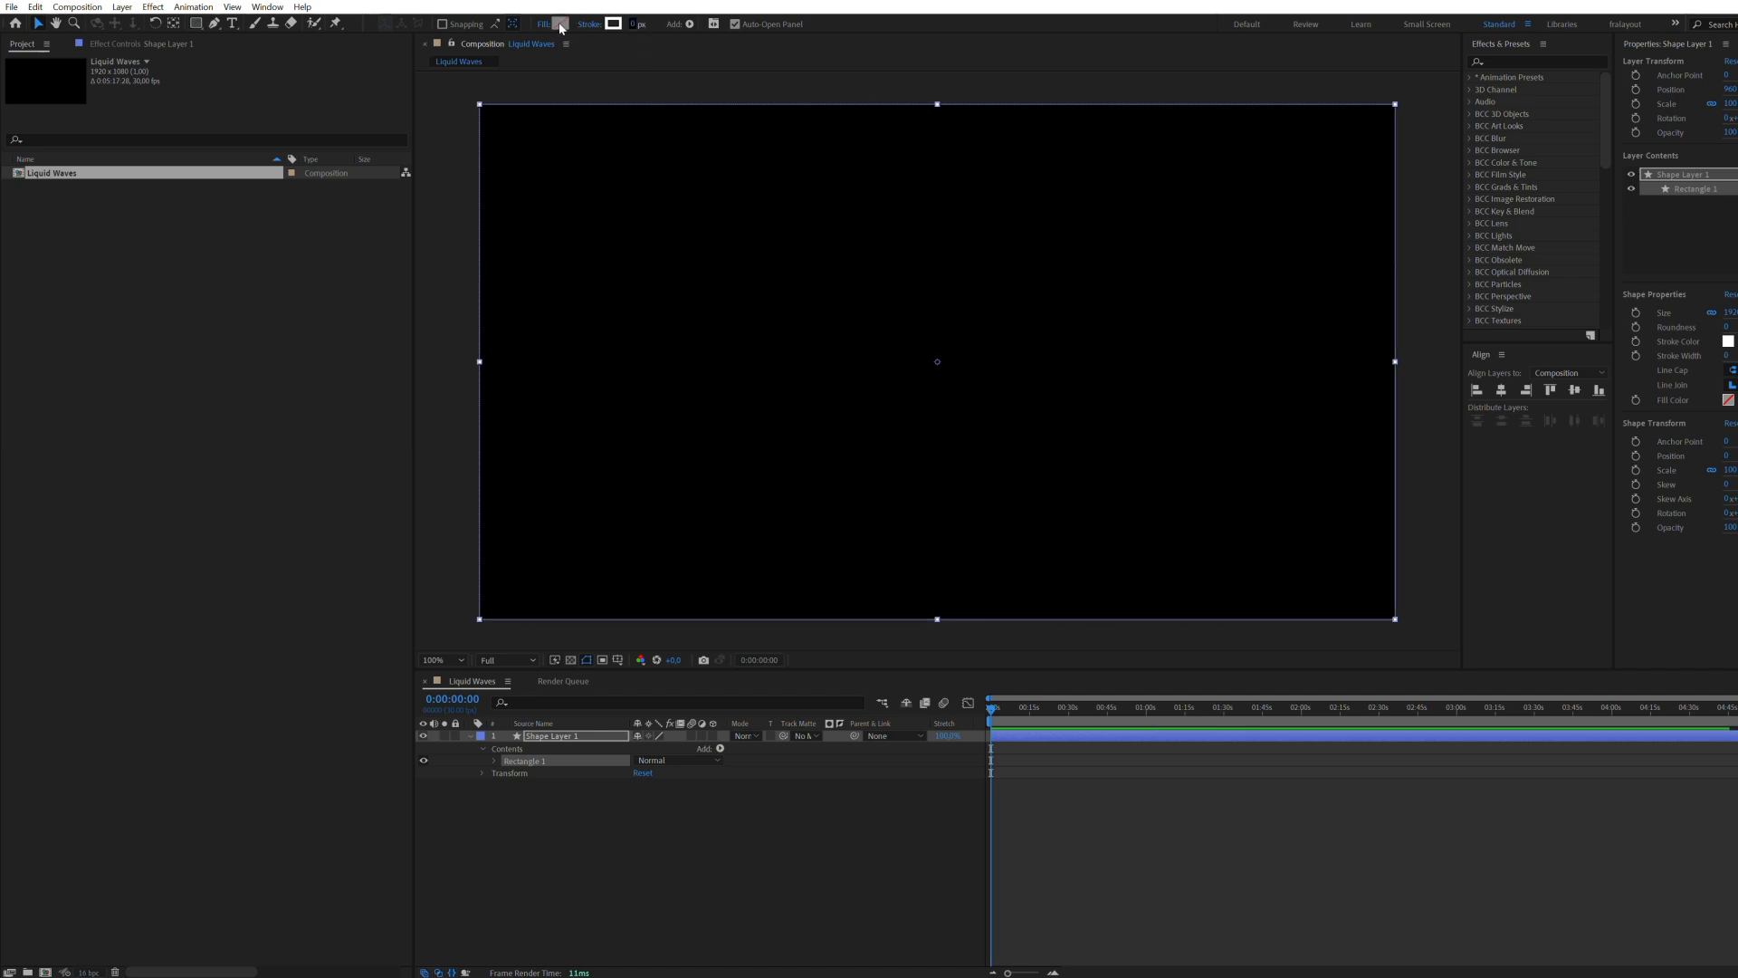
{"action": "left_click", "coordinate": [561, 23]}
{"action": "left_click", "coordinate": [1085, 515]}
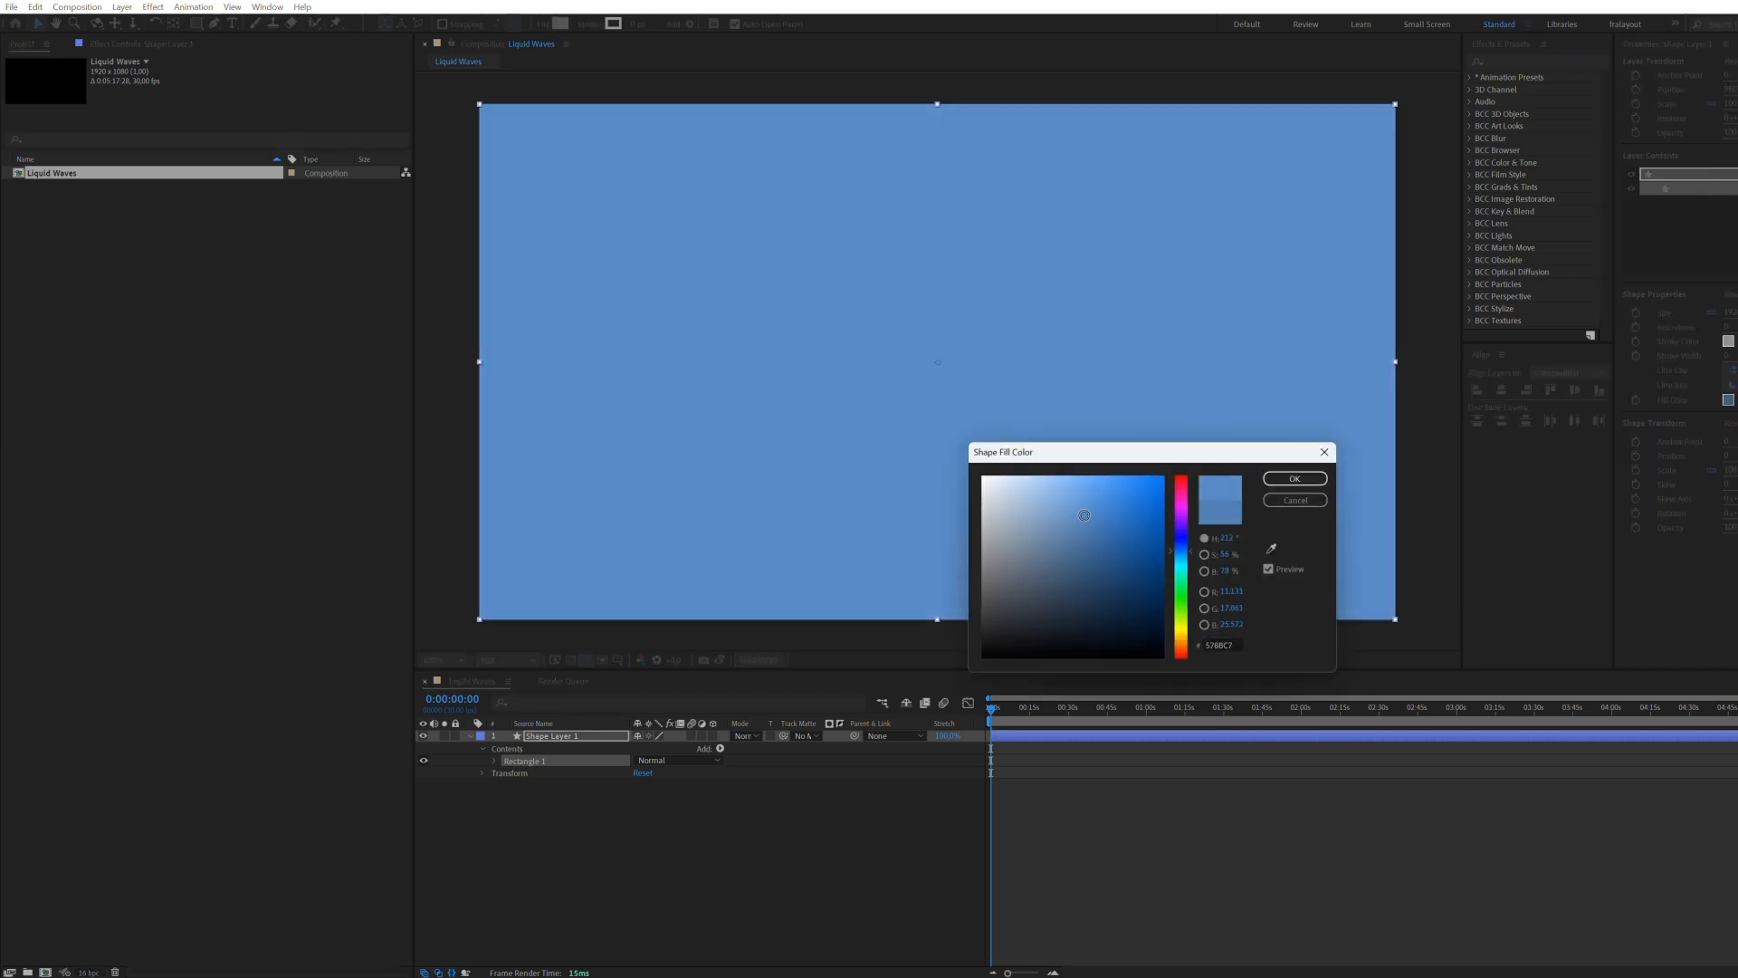
{"action": "left_click", "coordinate": [1283, 504]}
Step: Rename the new shape layer as Wave
{"action": "left_click", "coordinate": [565, 737]}
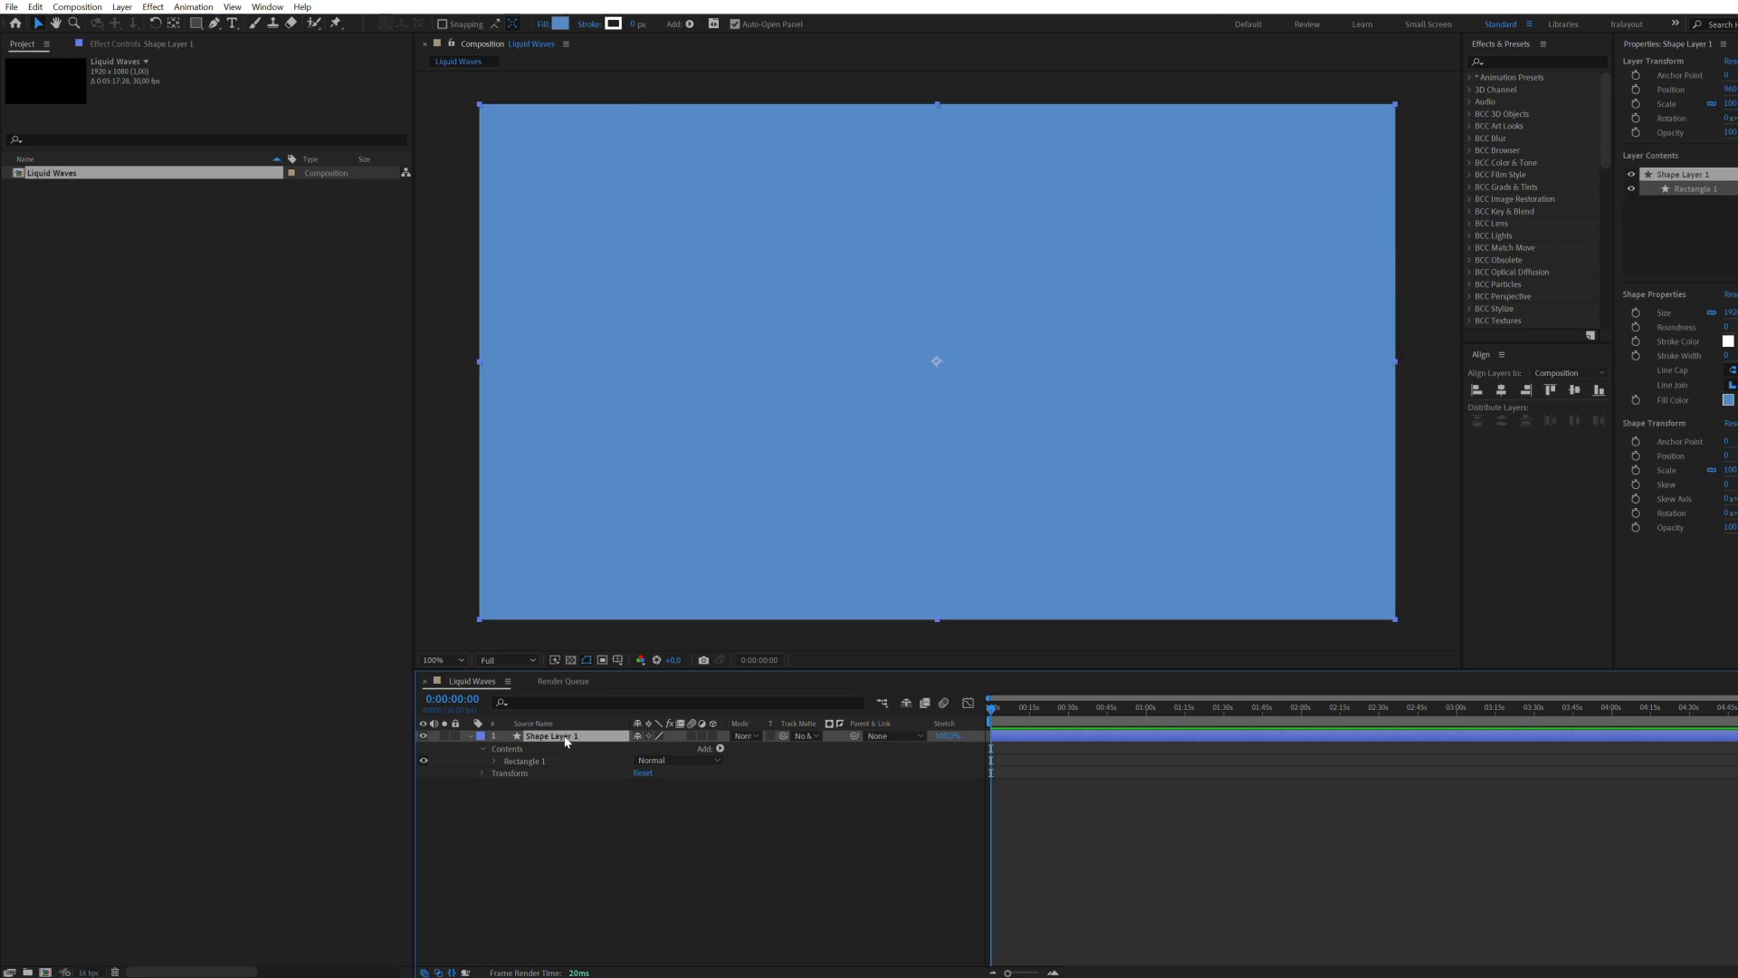
{"action": "type", "text": "Wave"}
{"action": "key", "text": "Return"}
Step: Animate the Wave layer's position from just below the frame at 0:00:00:00 to full-frame at 0:00:01:28, and preview it
{"action": "left_click", "coordinate": [470, 735]}
{"action": "left_click", "coordinate": [561, 735]}
{"action": "left_click", "coordinate": [505, 748]}
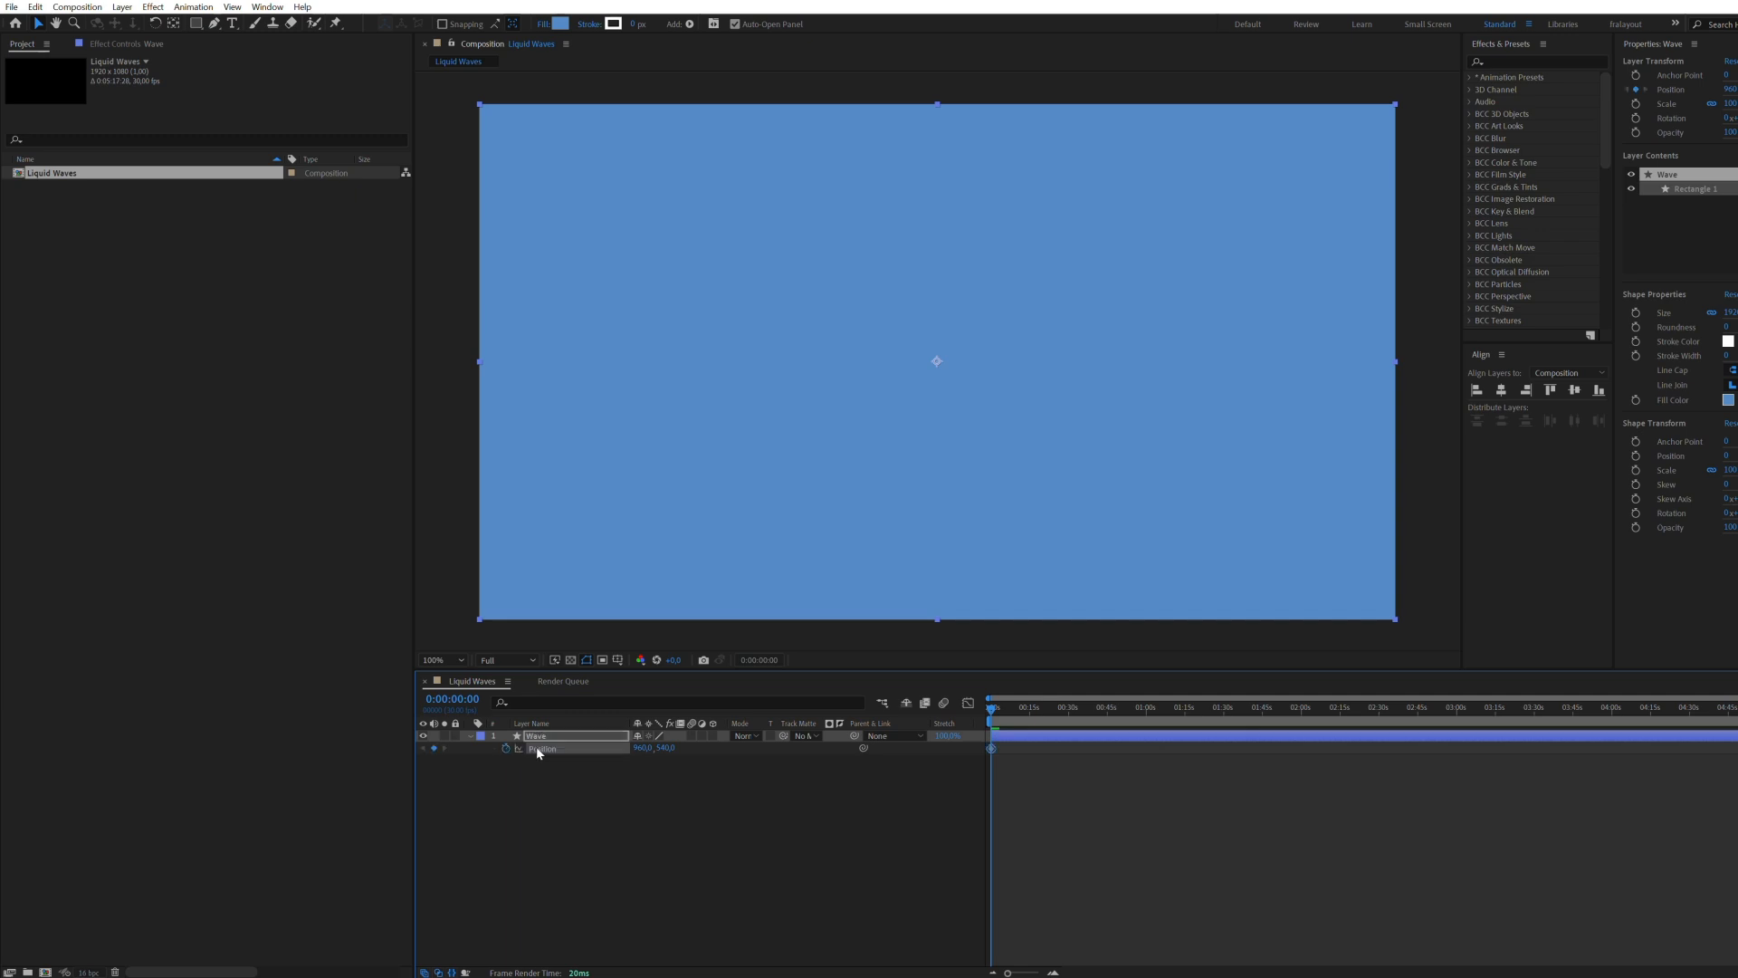
{"action": "scroll", "coordinate": [986, 745], "scroll_direction": "up", "scroll_amount": 5}
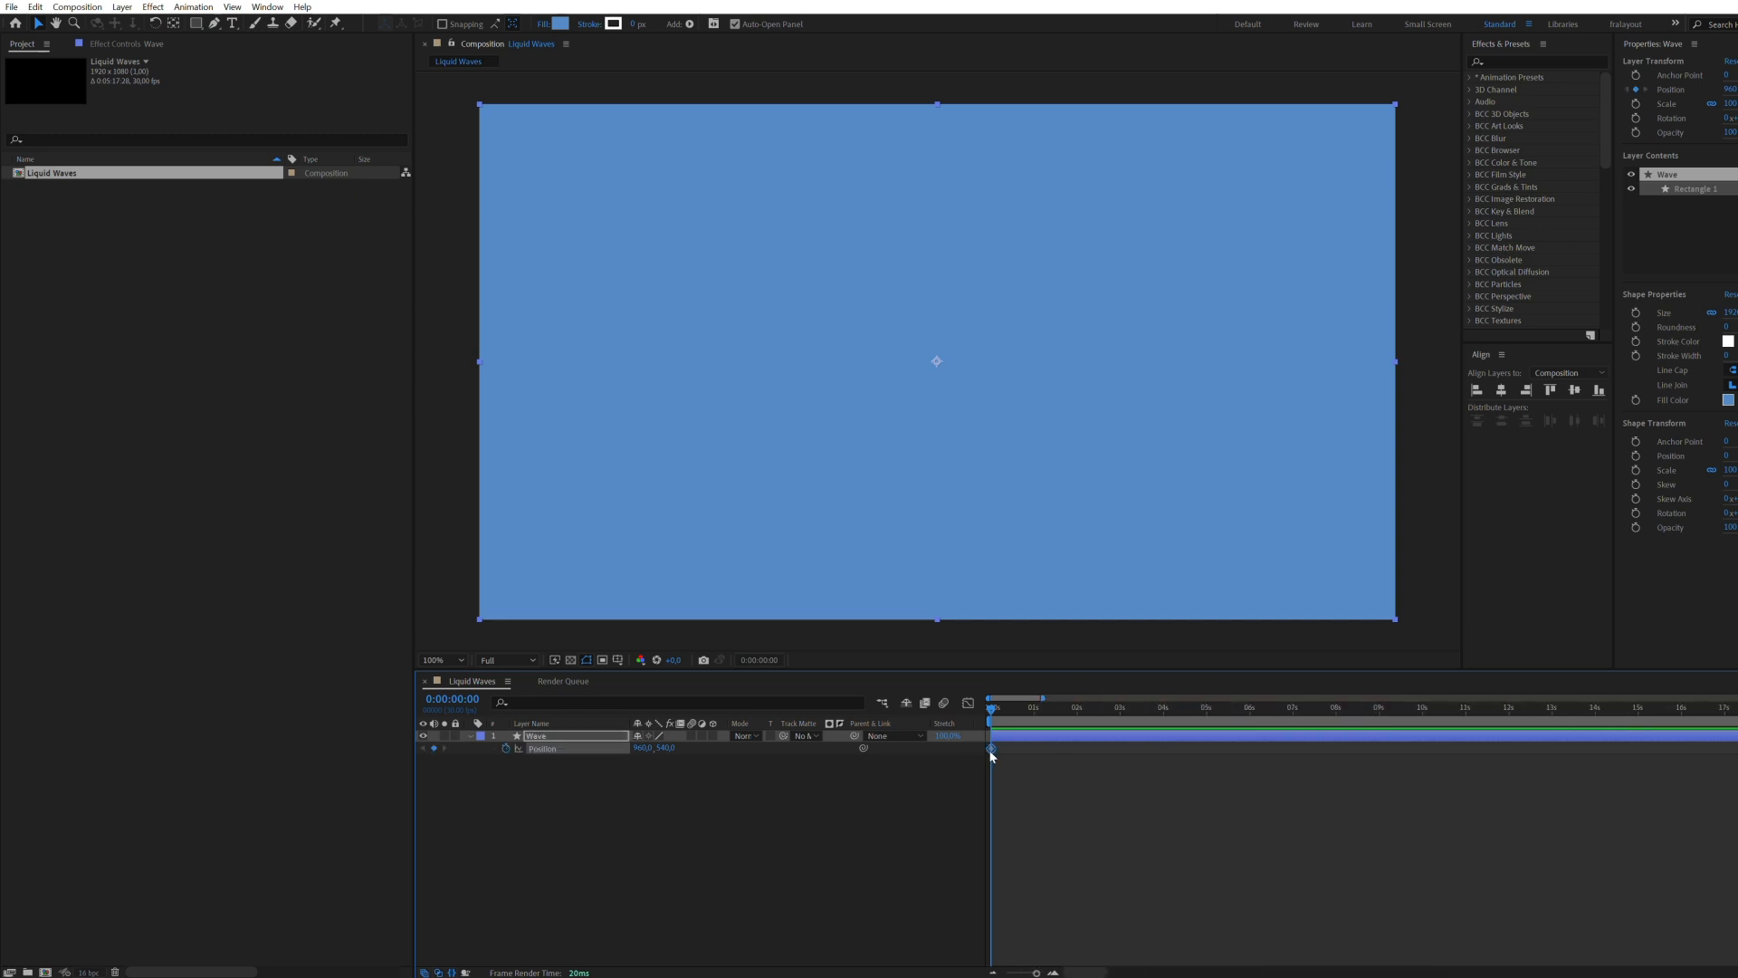
{"action": "left_click_drag", "start_coordinate": [991, 750], "coordinate": [1079, 747]}
{"action": "left_click_drag", "start_coordinate": [972, 159], "coordinate": [939, 674]}
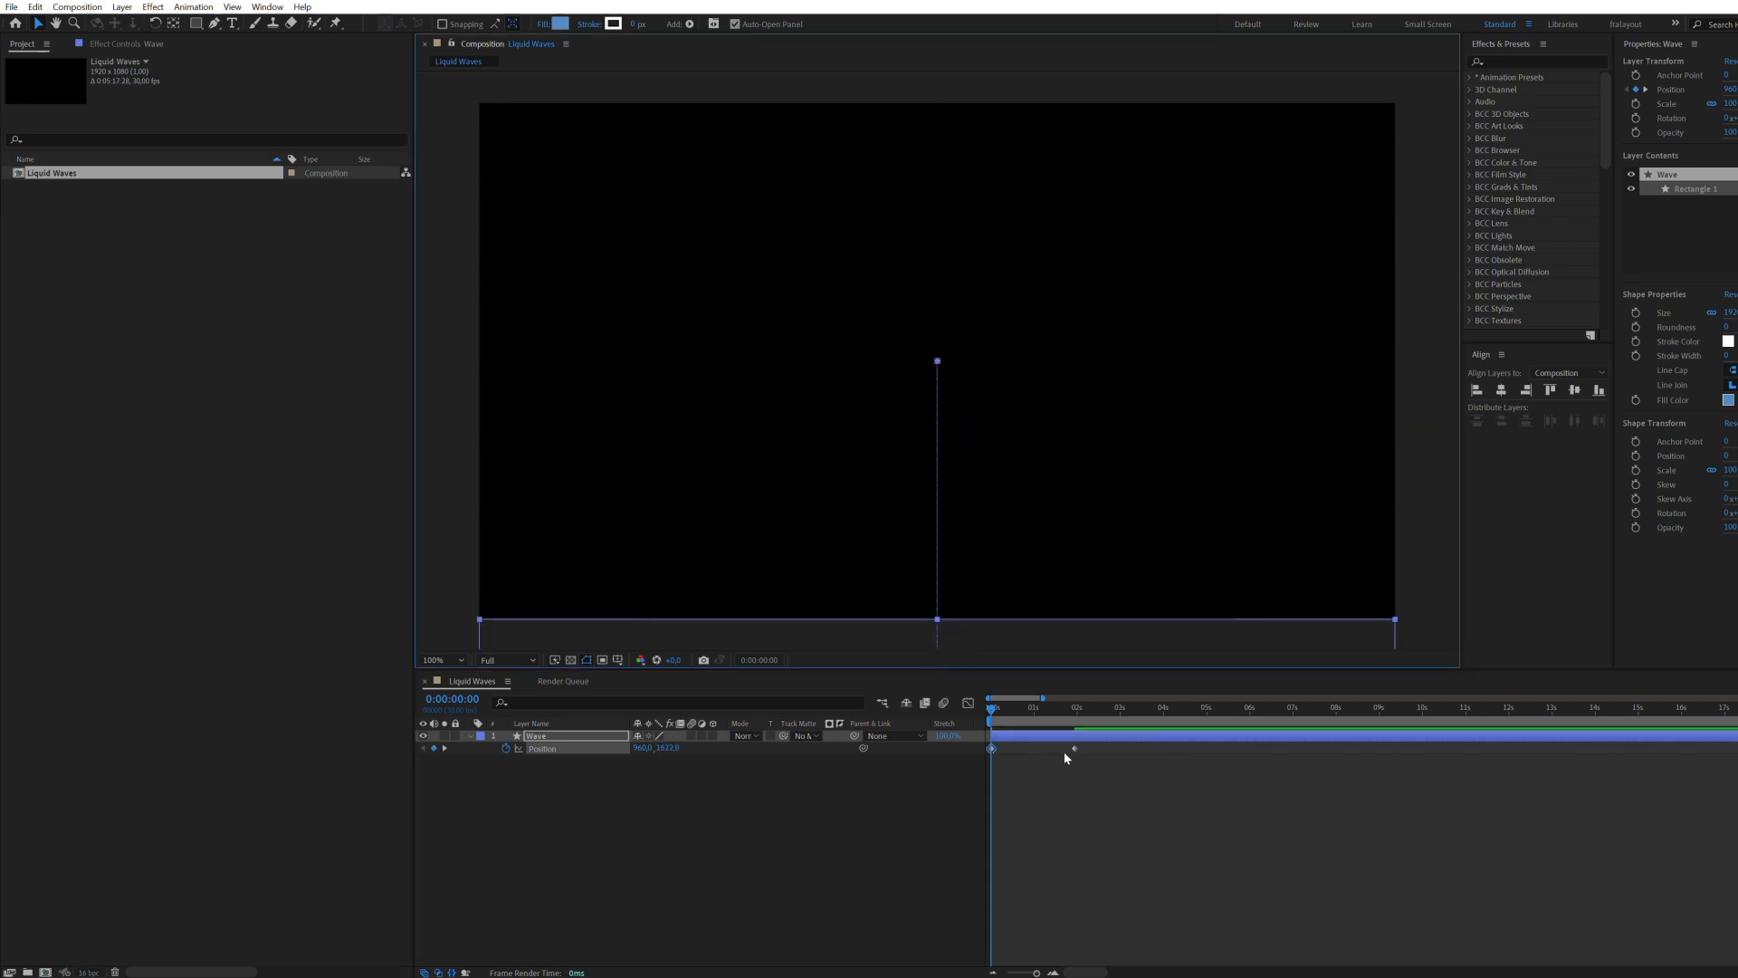
{"action": "key", "text": "space"}
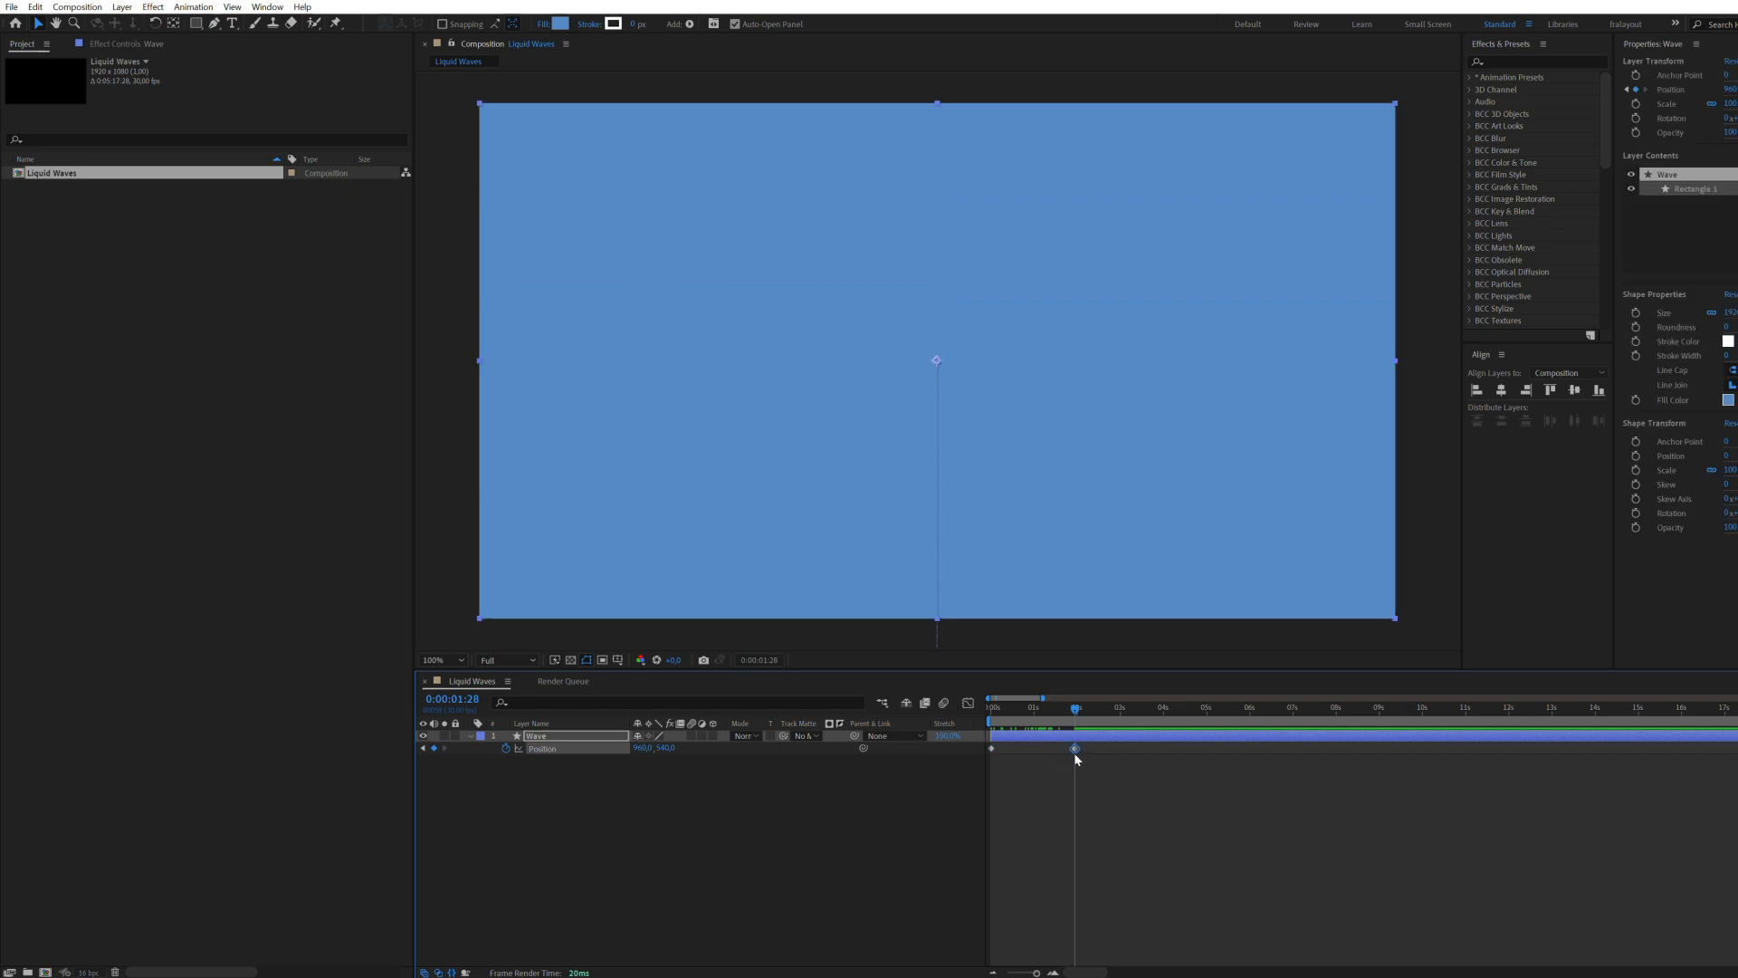
Step: Ease the Wave layer's final position keyframe and check its speed curve in the Graph Editor
{"action": "left_click", "coordinate": [968, 703]}
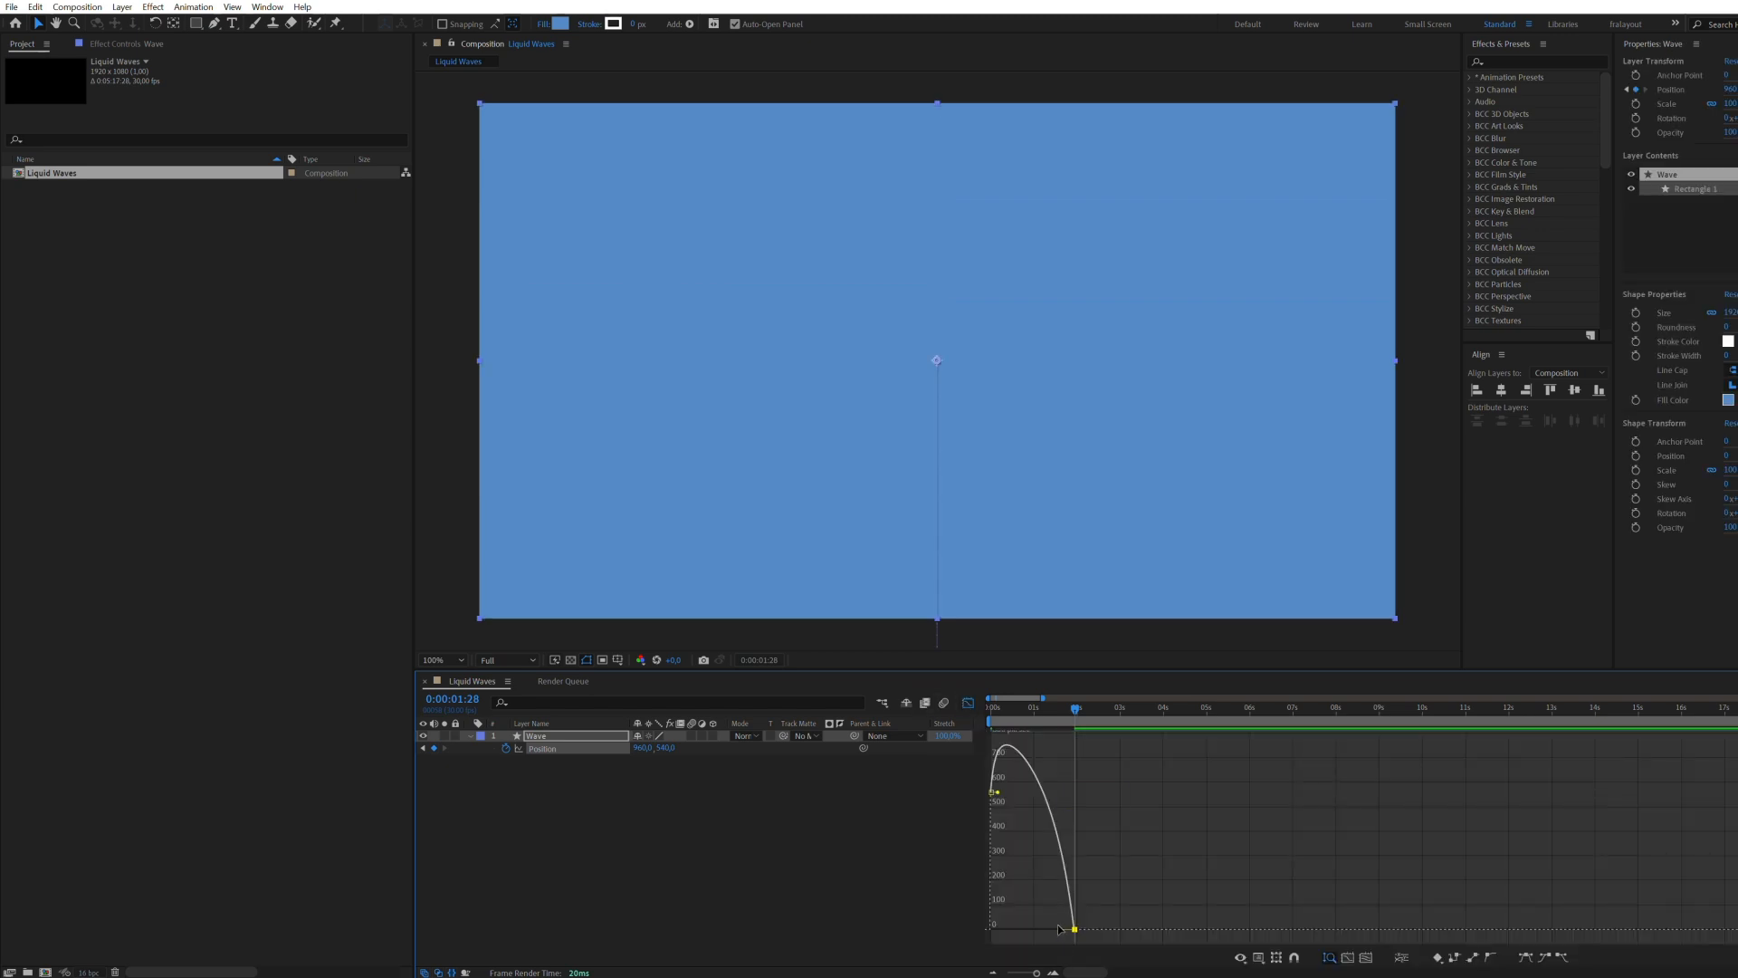
{"action": "left_click", "coordinate": [935, 844]}
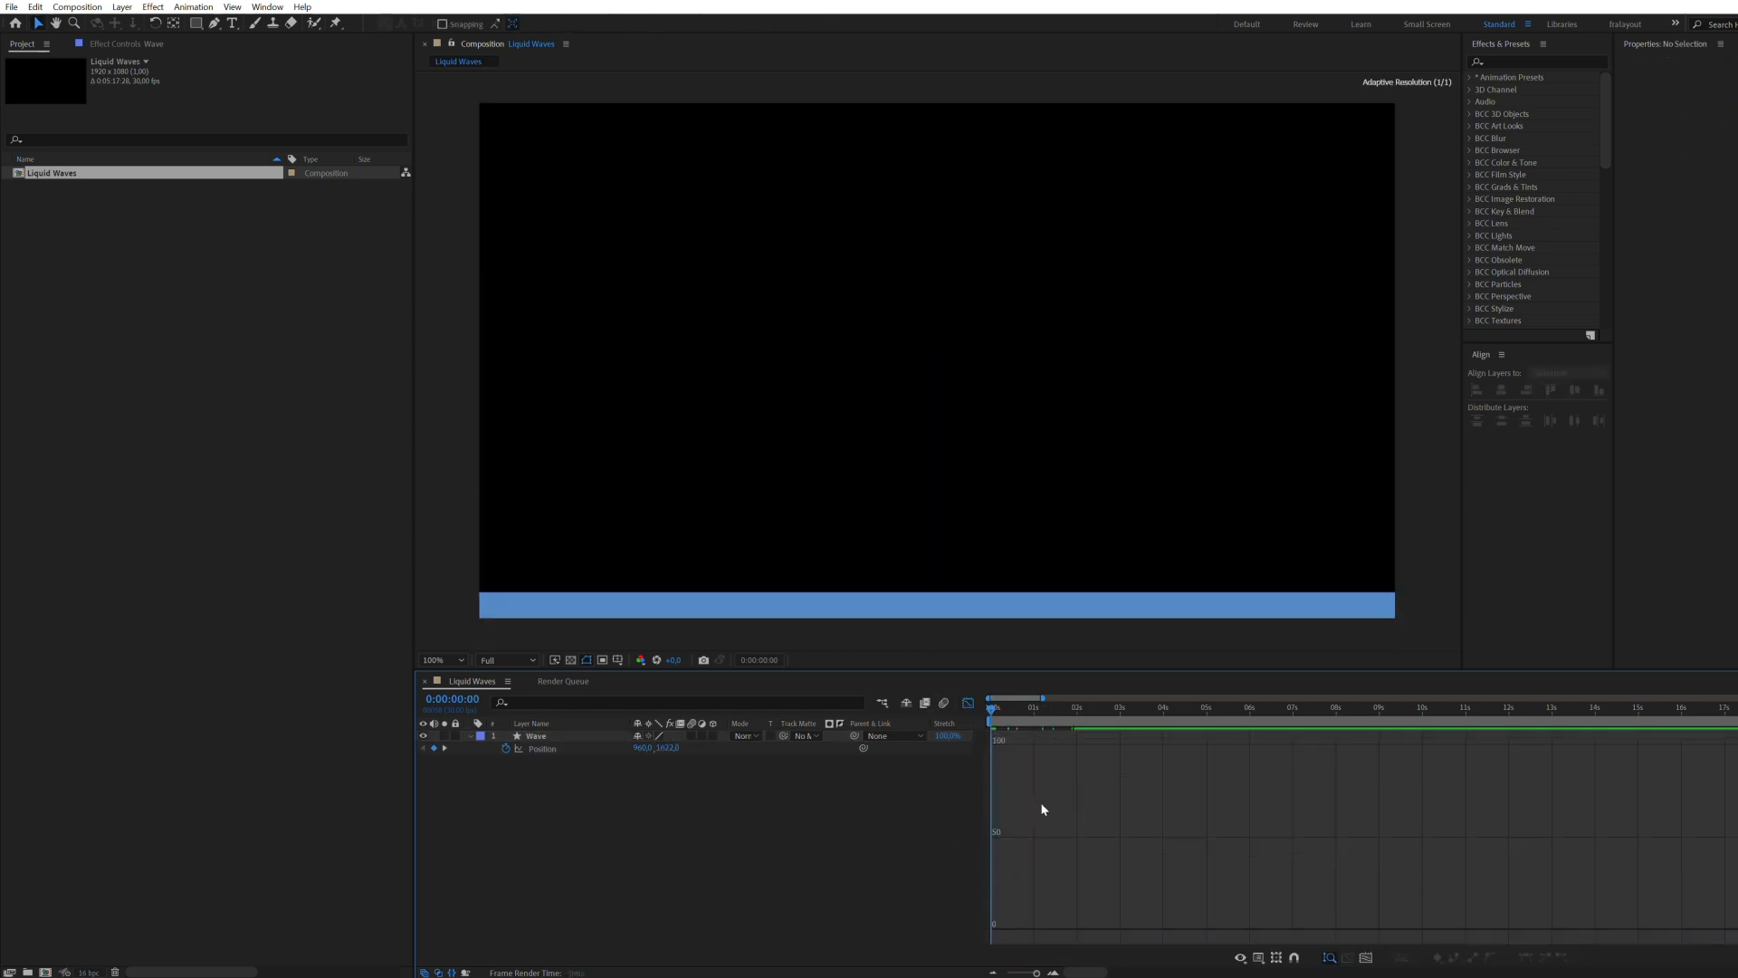
{"action": "left_click", "coordinate": [967, 702]}
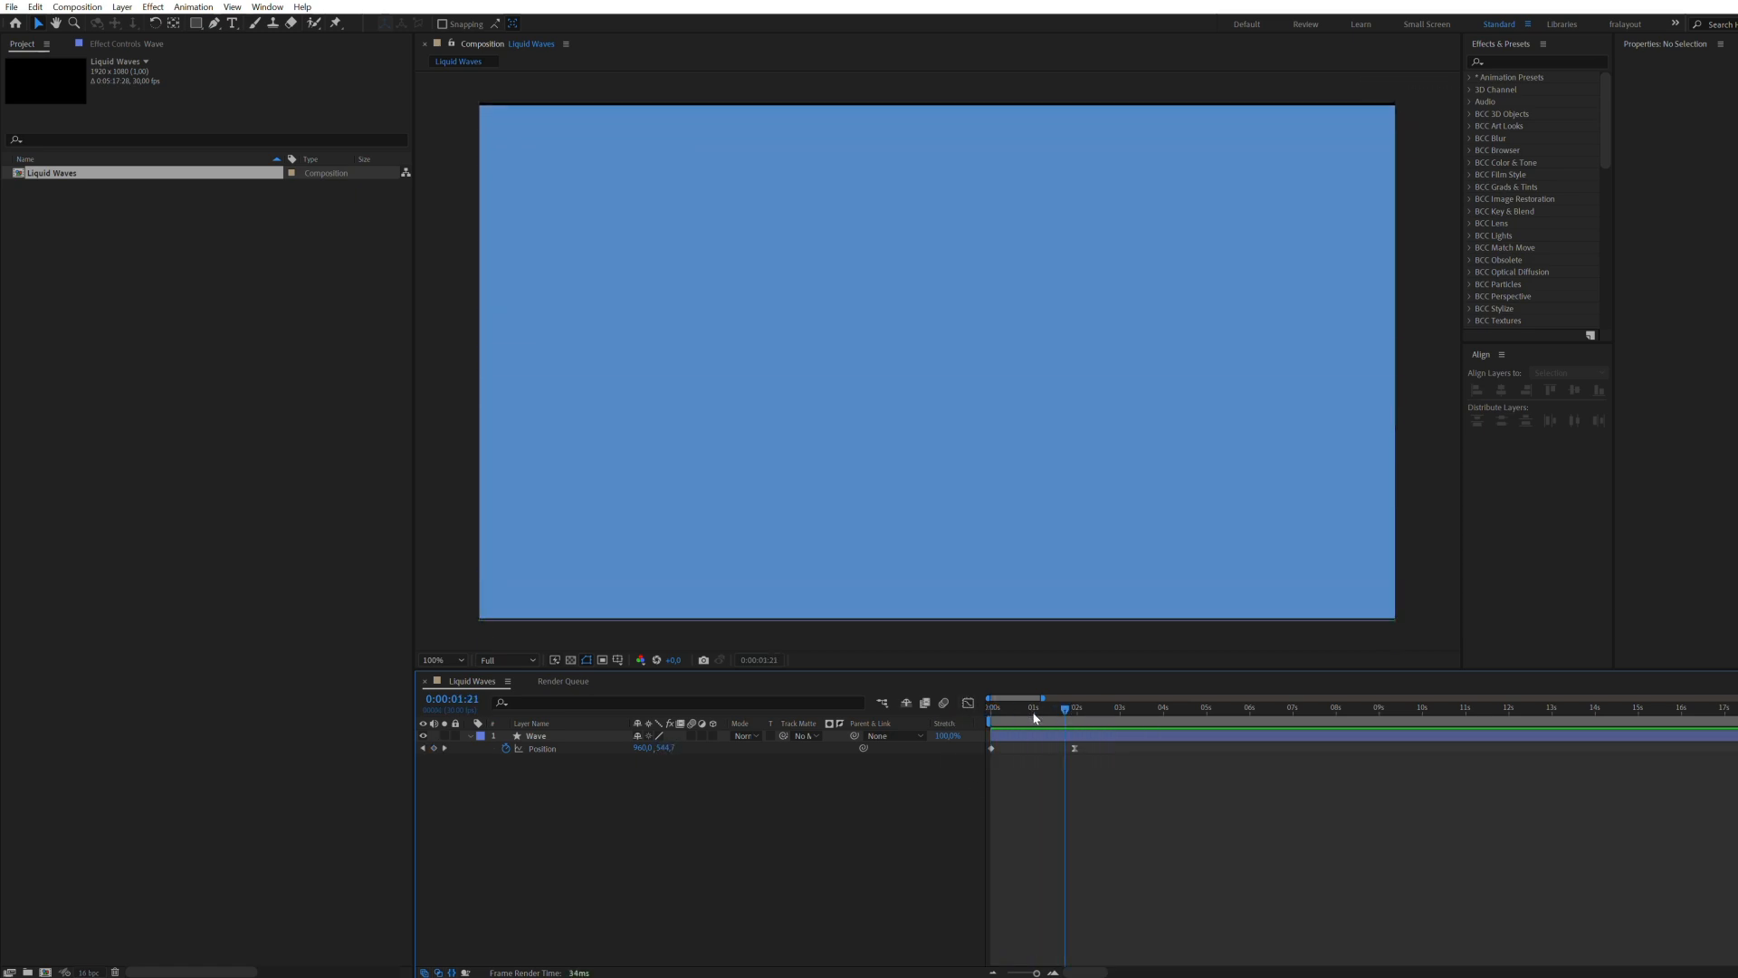
Step: Add a position keyframe at 0:00:01:00 that lowers the wave's top edge to about mid-frame, and preview the rise
{"action": "left_click", "coordinate": [1033, 707]}
{"action": "left_click", "coordinate": [1025, 282]}
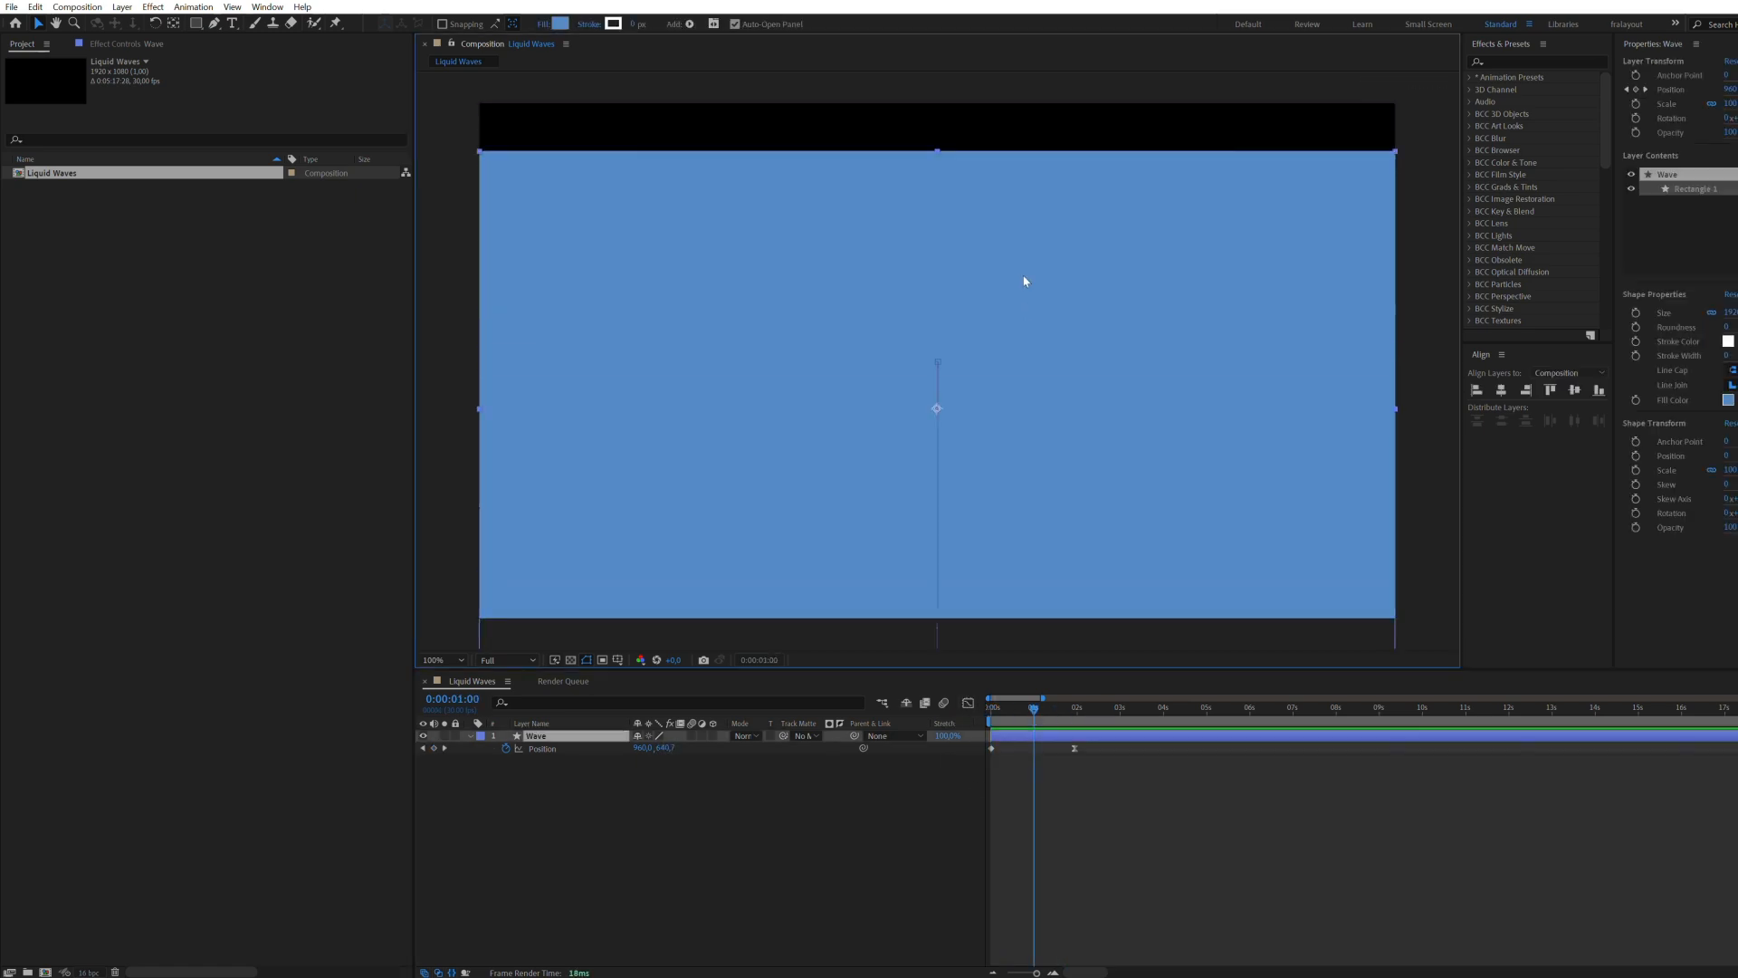
{"action": "left_click_drag", "start_coordinate": [1025, 282], "coordinate": [1060, 481]}
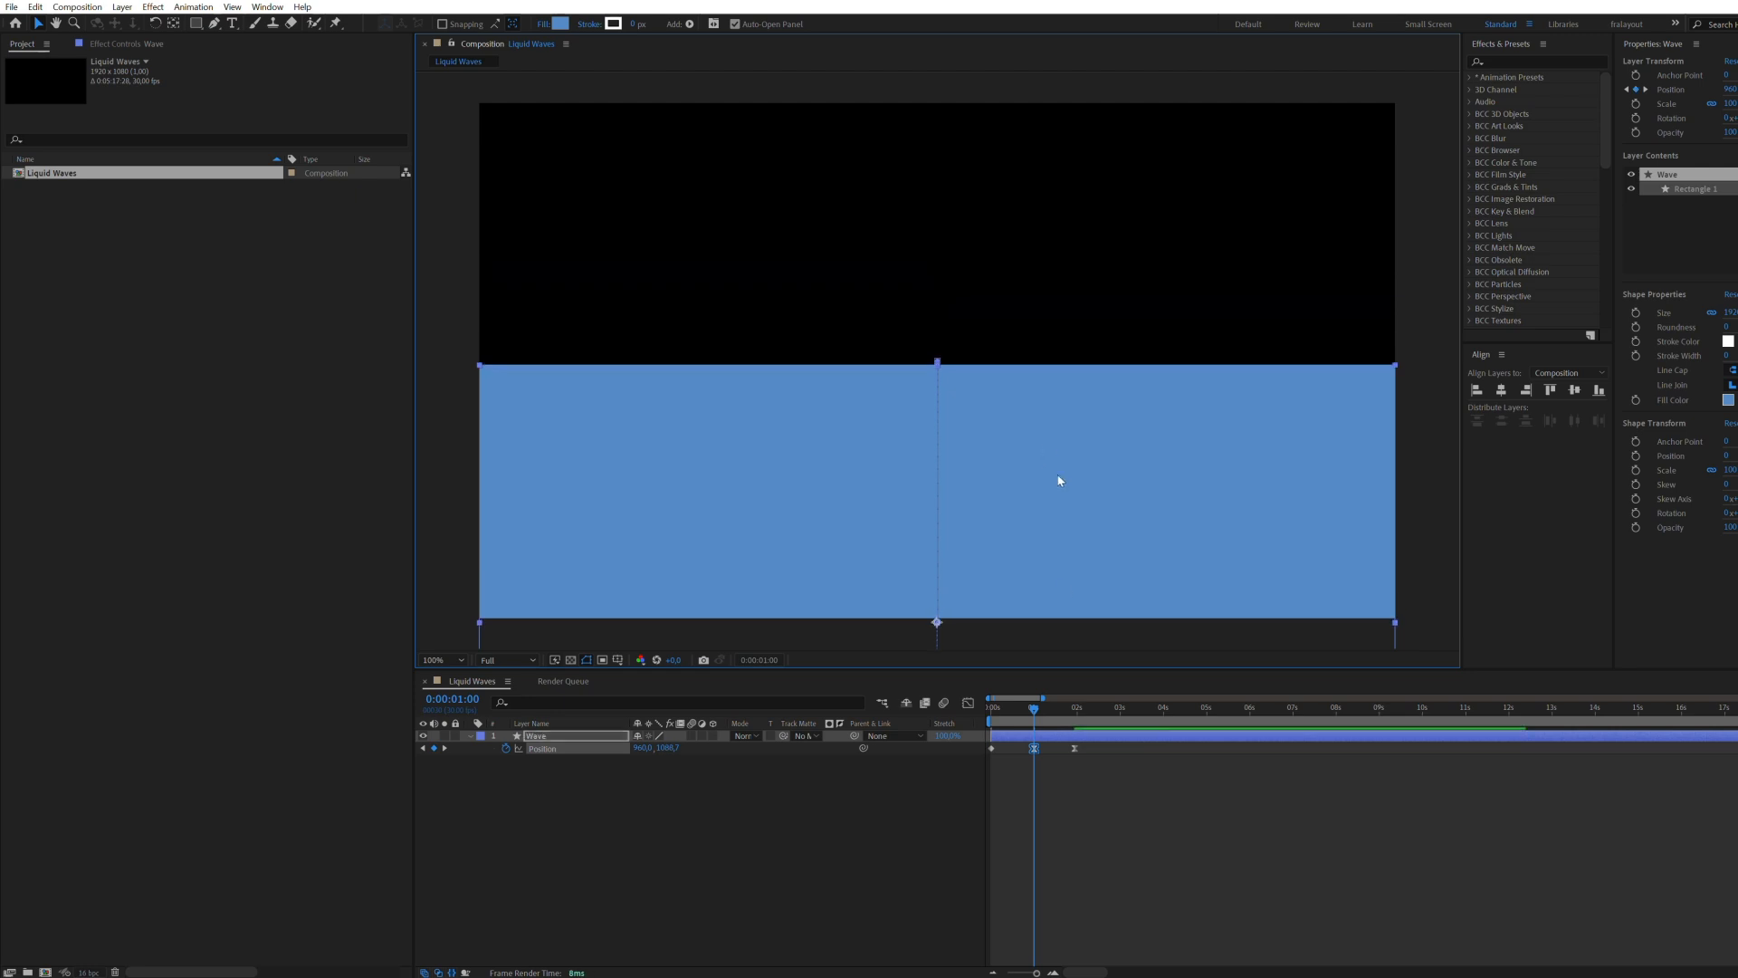
{"action": "left_click", "coordinate": [1097, 860]}
{"action": "key", "text": "space"}
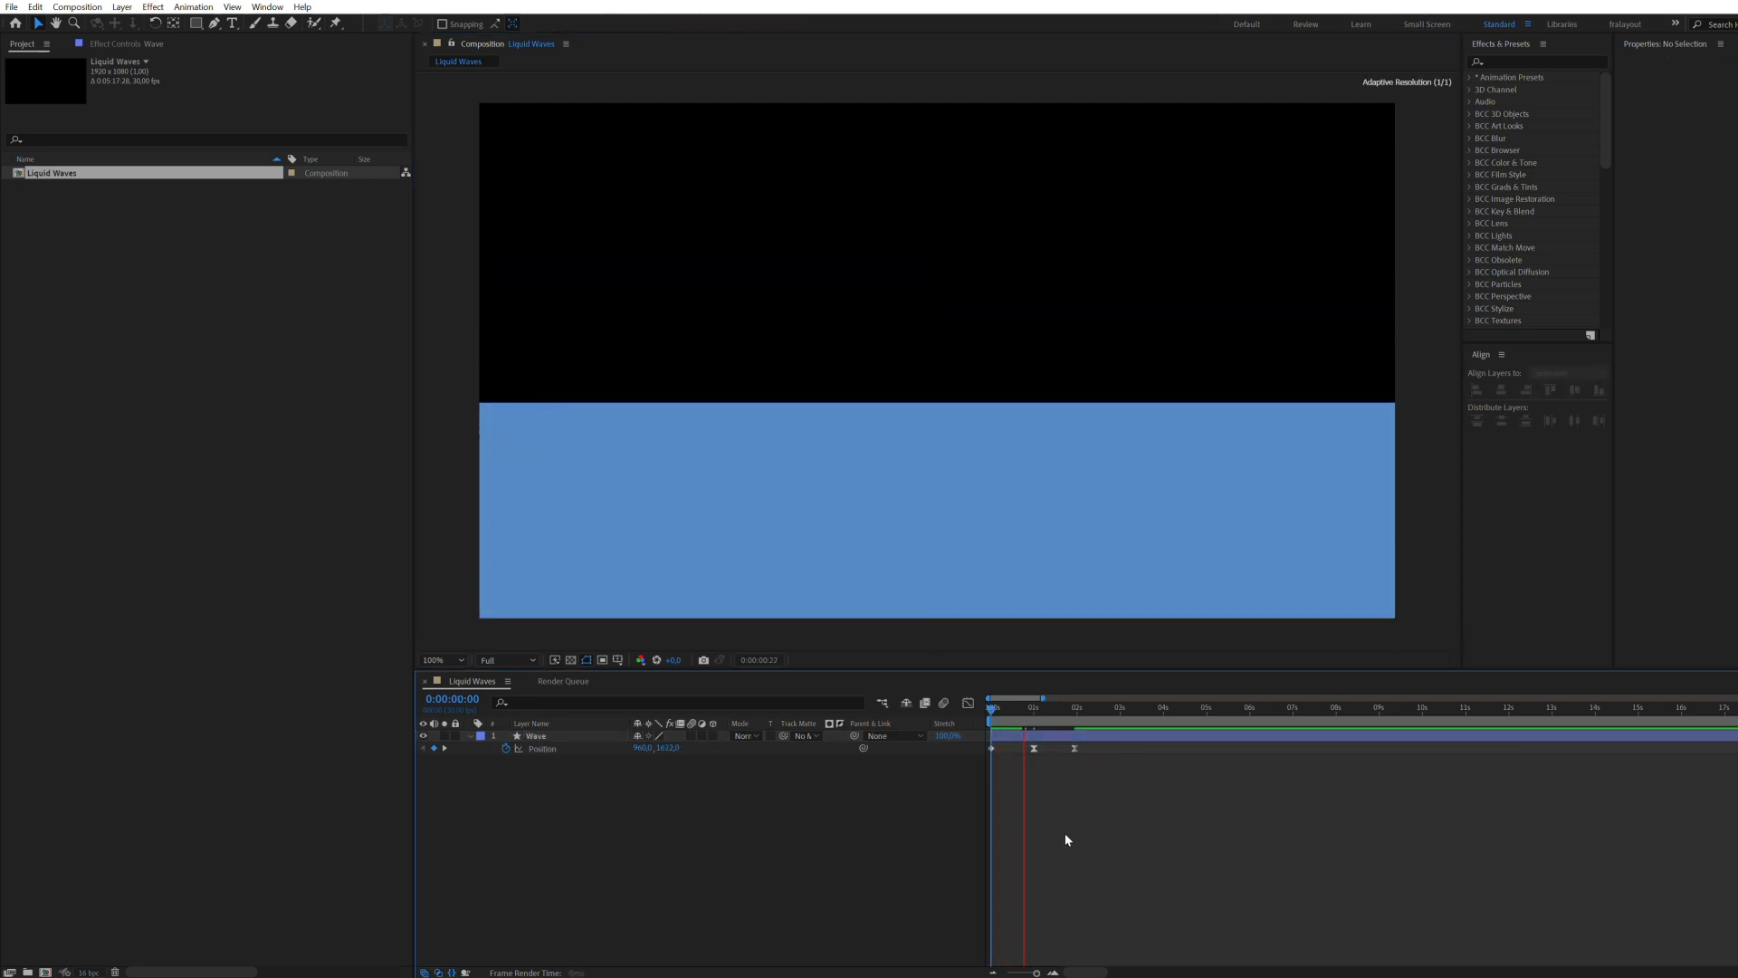
Step: Refine the speed curve around the wave's middle position keyframe and delay the last keyframe to 0:00:02:07
{"action": "left_click_drag", "start_coordinate": [1026, 764], "coordinate": [1048, 740]}
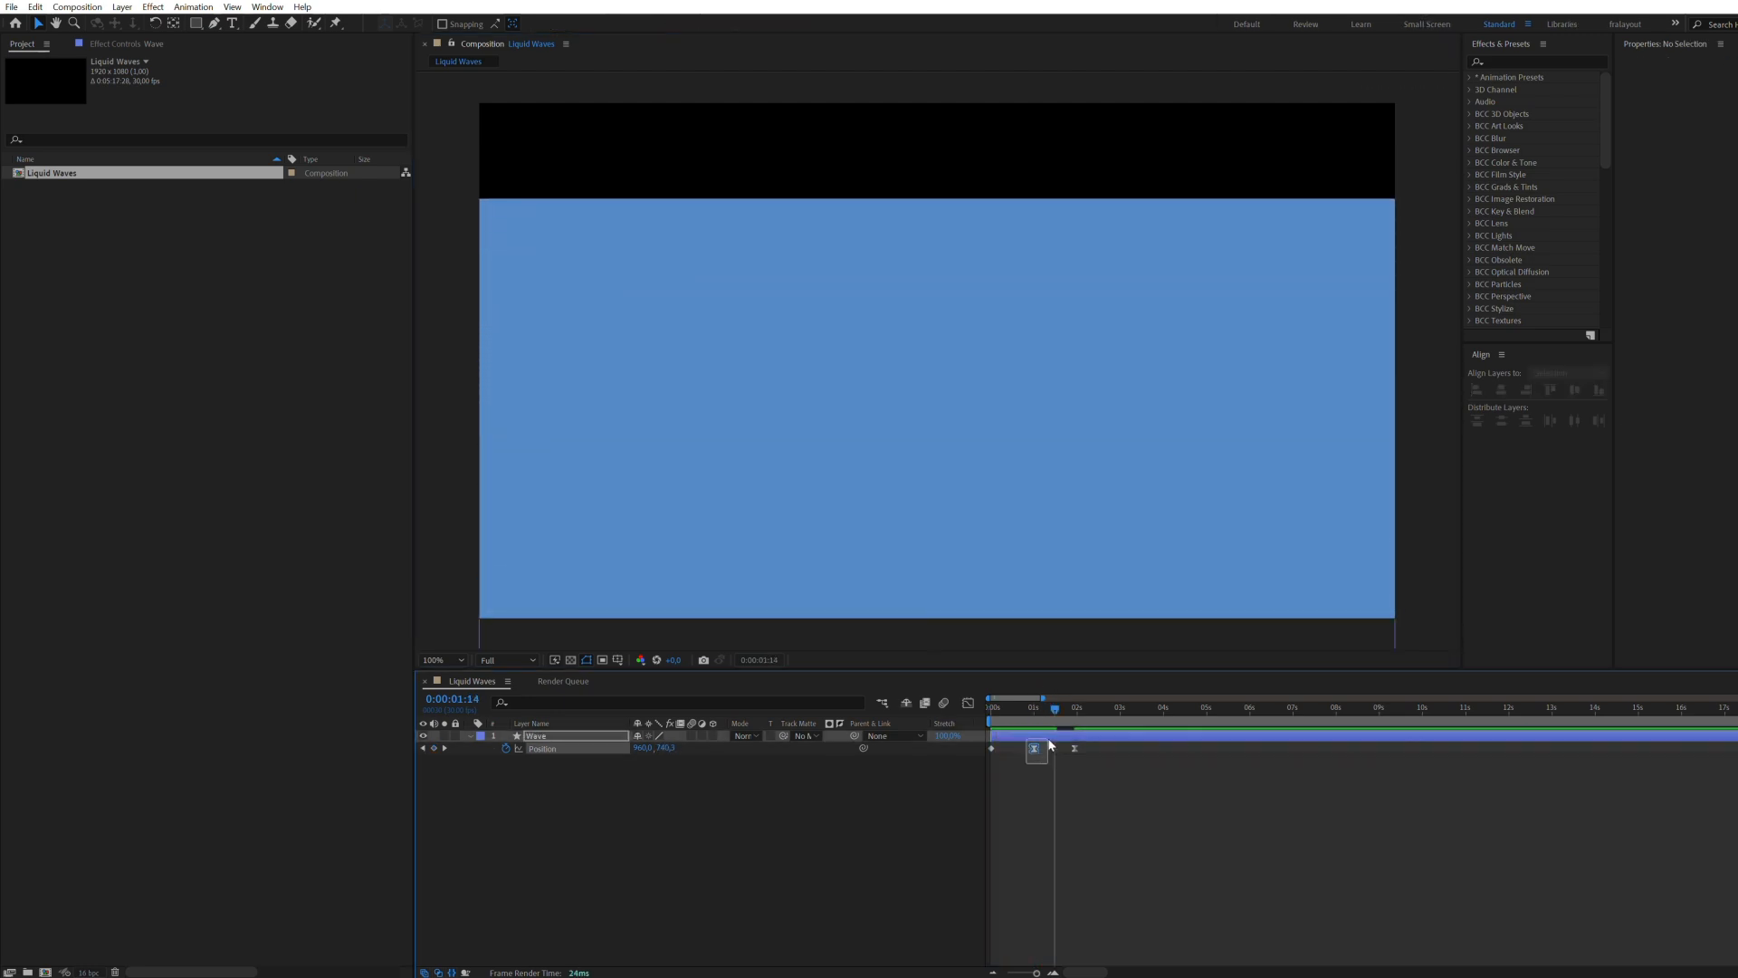
{"action": "left_click", "coordinate": [968, 703]}
{"action": "left_click_drag", "start_coordinate": [1039, 885], "coordinate": [1054, 887]}
{"action": "left_click_drag", "start_coordinate": [1057, 708], "coordinate": [1014, 718]}
{"action": "left_click_drag", "start_coordinate": [1074, 928], "coordinate": [1087, 930]}
{"action": "left_click_drag", "start_coordinate": [1014, 709], "coordinate": [961, 712]}
{"action": "key", "text": "space"}
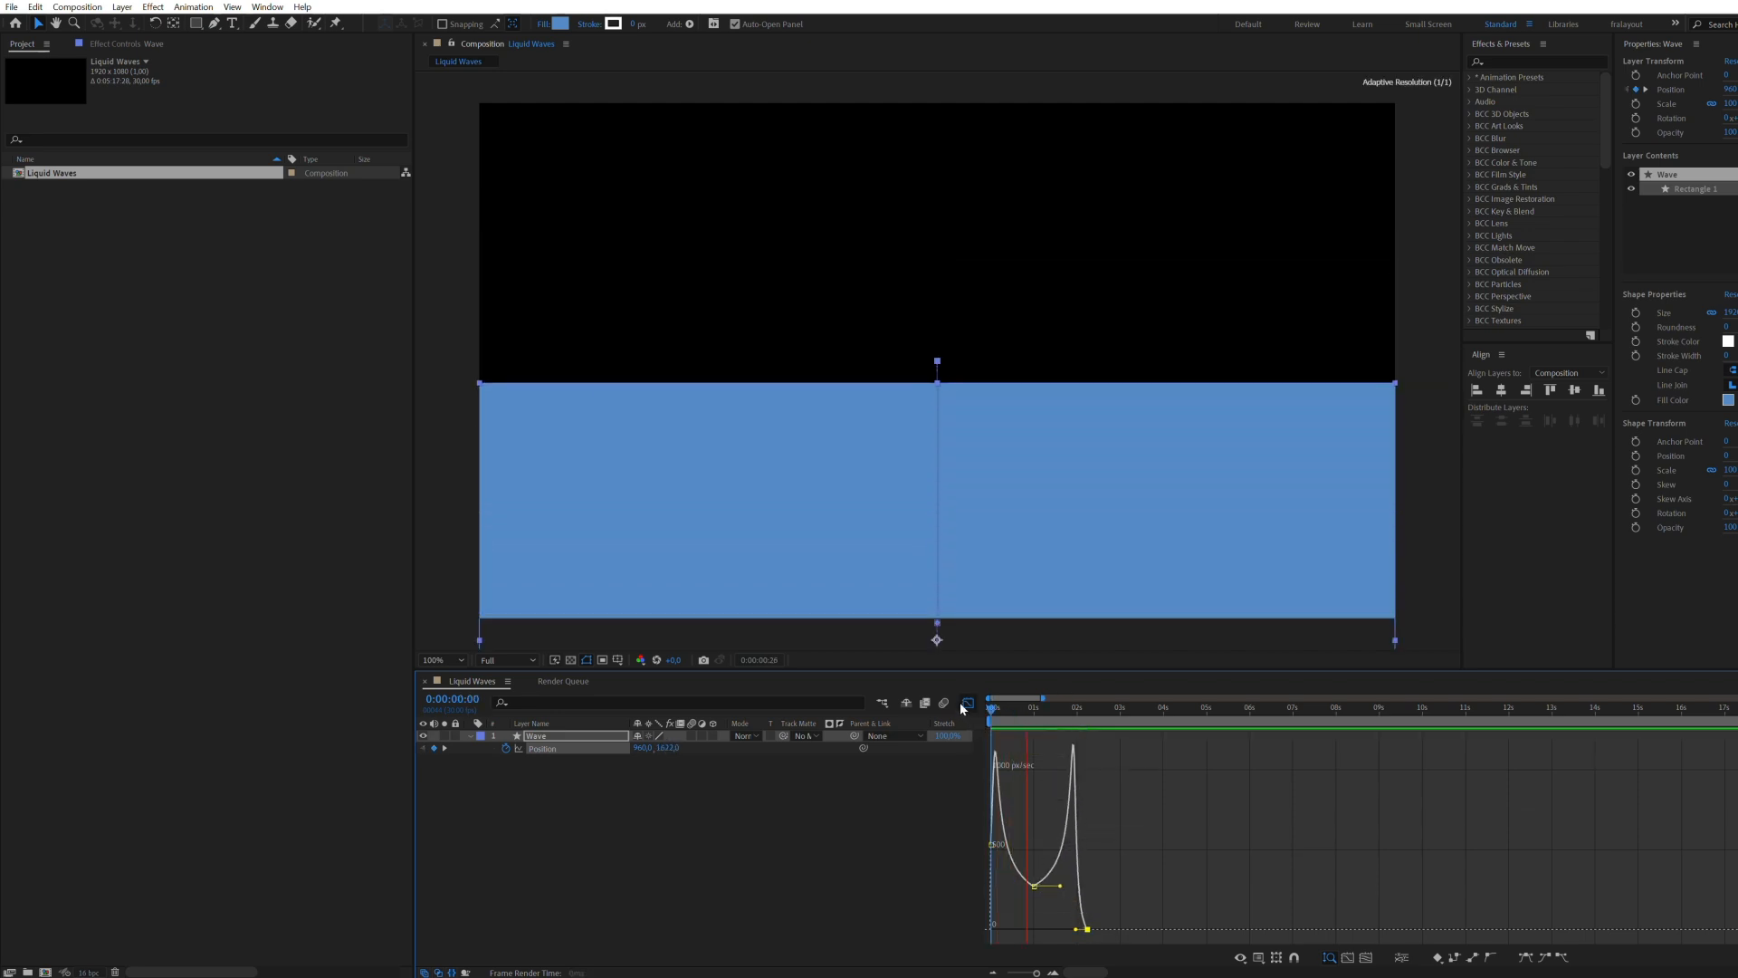
{"action": "left_click", "coordinate": [967, 702]}
{"action": "left_click", "coordinate": [1055, 871]}
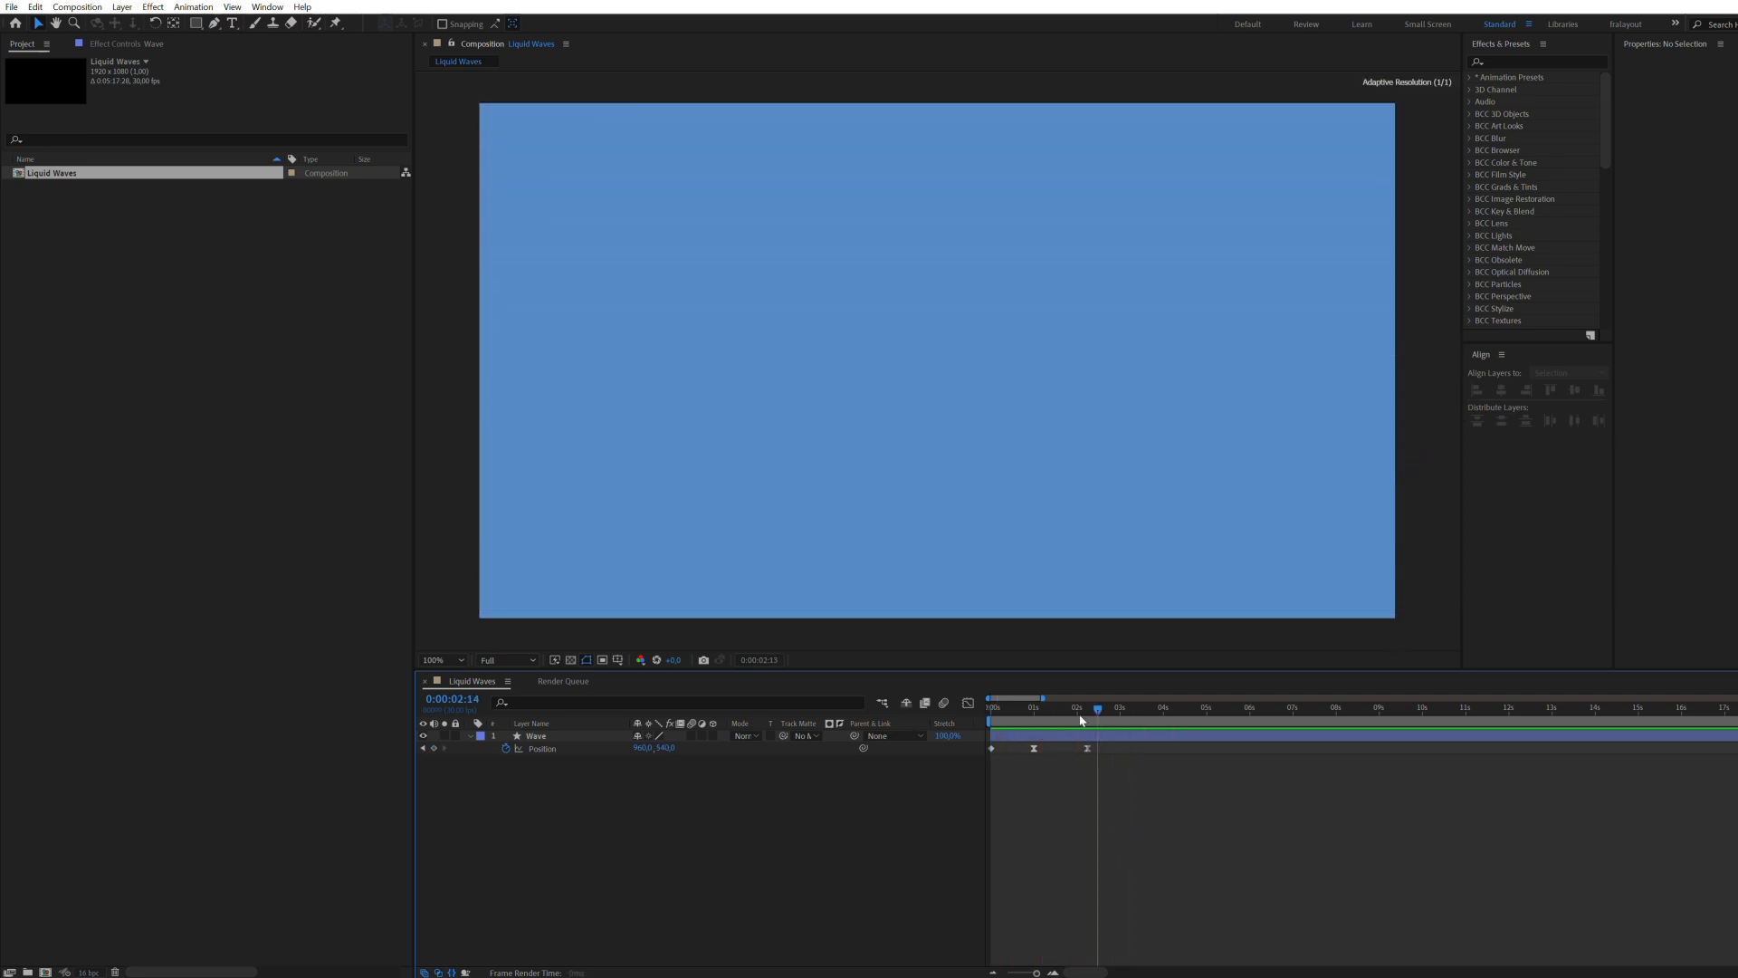
Step: Apply the Turbulent Displace effect to the Wave layer and show the result at 0:00:01:00
{"action": "left_click", "coordinate": [1138, 735]}
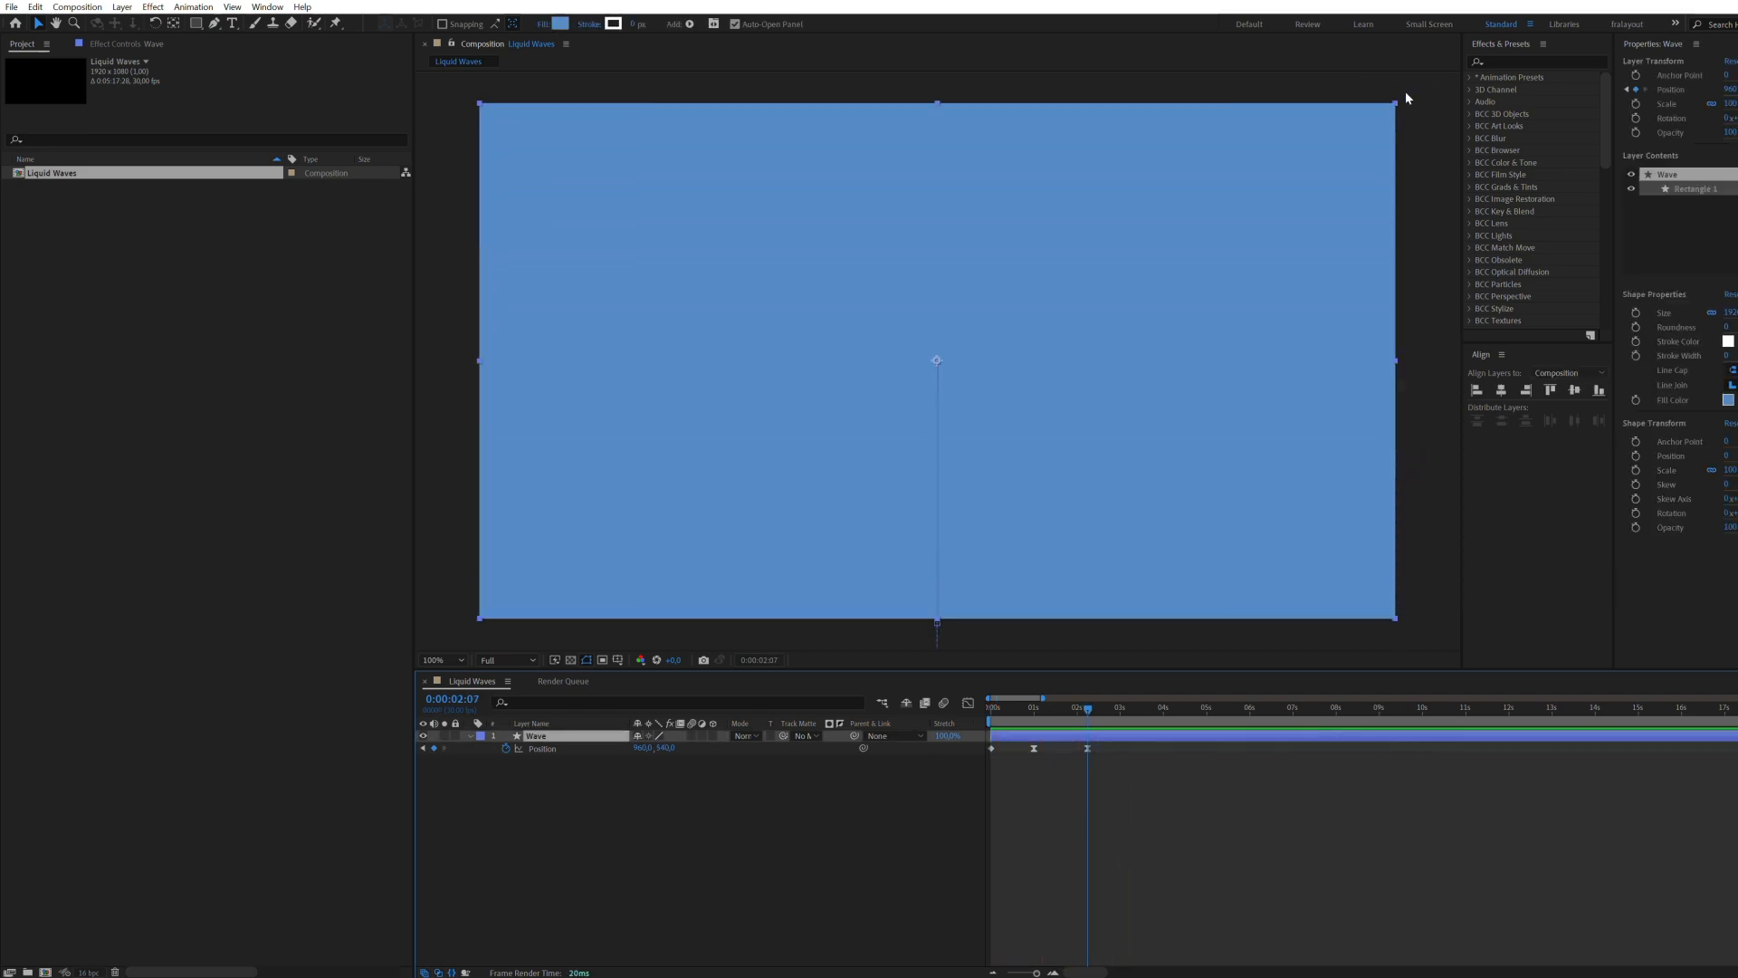
{"action": "left_click", "coordinate": [1497, 61]}
{"action": "type", "text": "turb"}
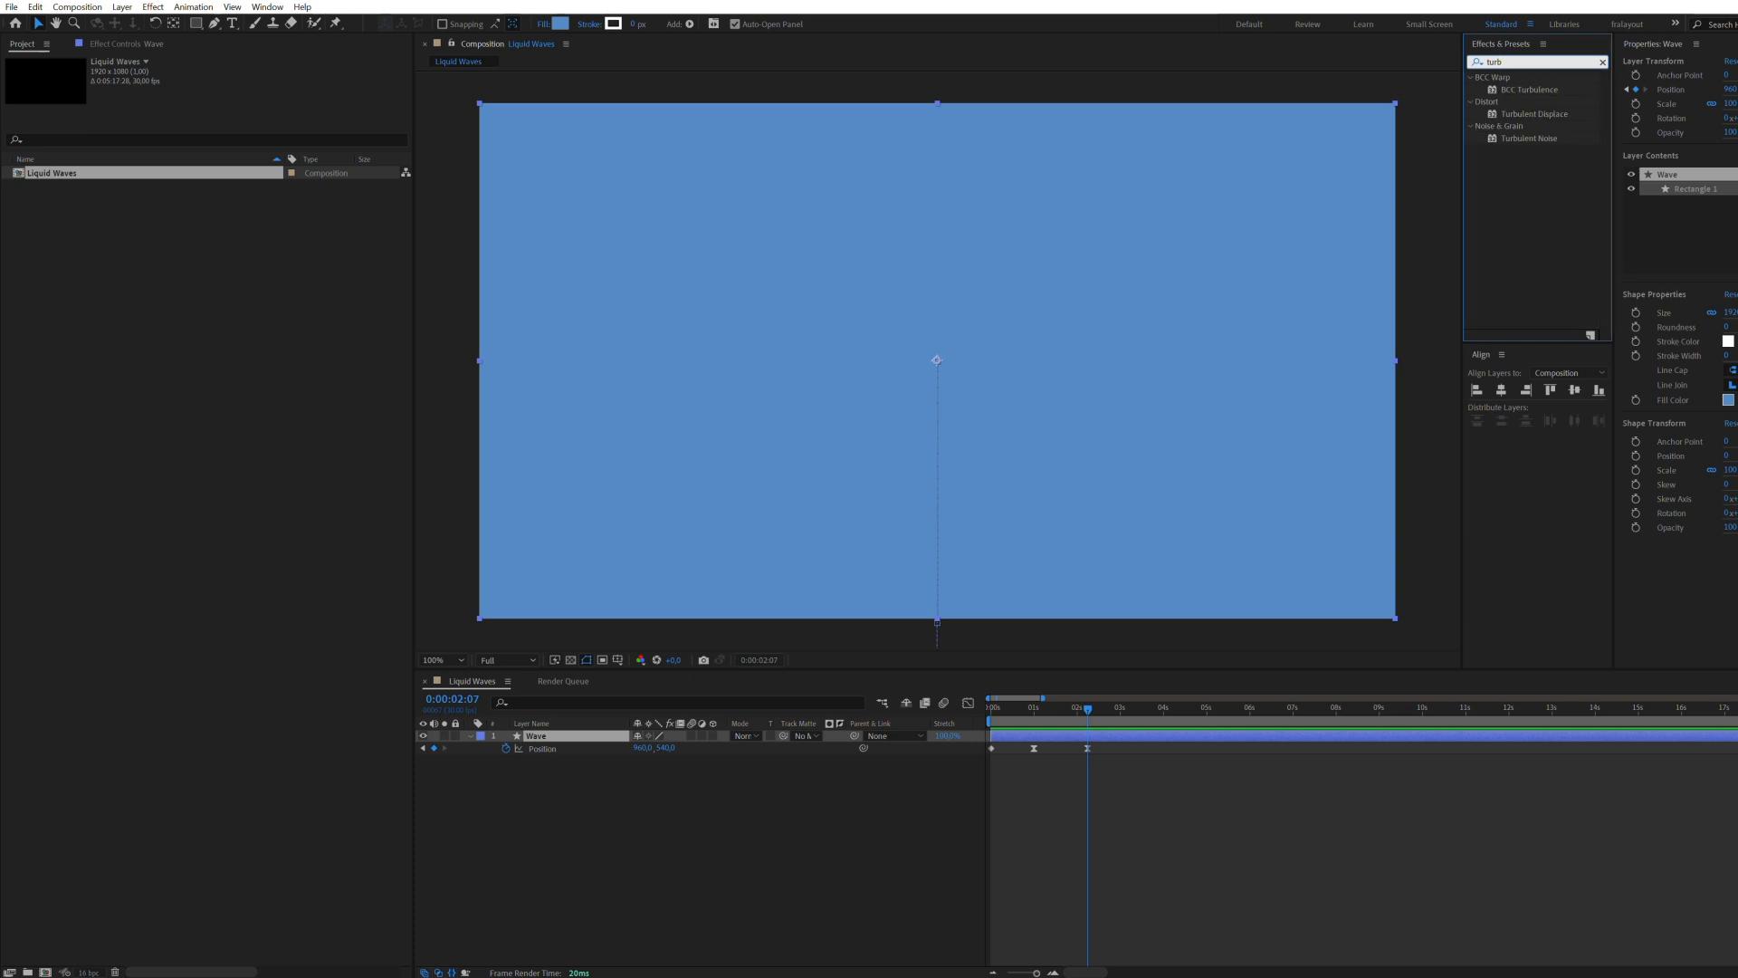
{"action": "left_click", "coordinate": [1496, 115]}
{"action": "left_click_drag", "start_coordinate": [1489, 115], "coordinate": [933, 361]}
{"action": "left_click_drag", "start_coordinate": [1087, 724], "coordinate": [1033, 735]}
{"action": "left_click", "coordinate": [1029, 800]}
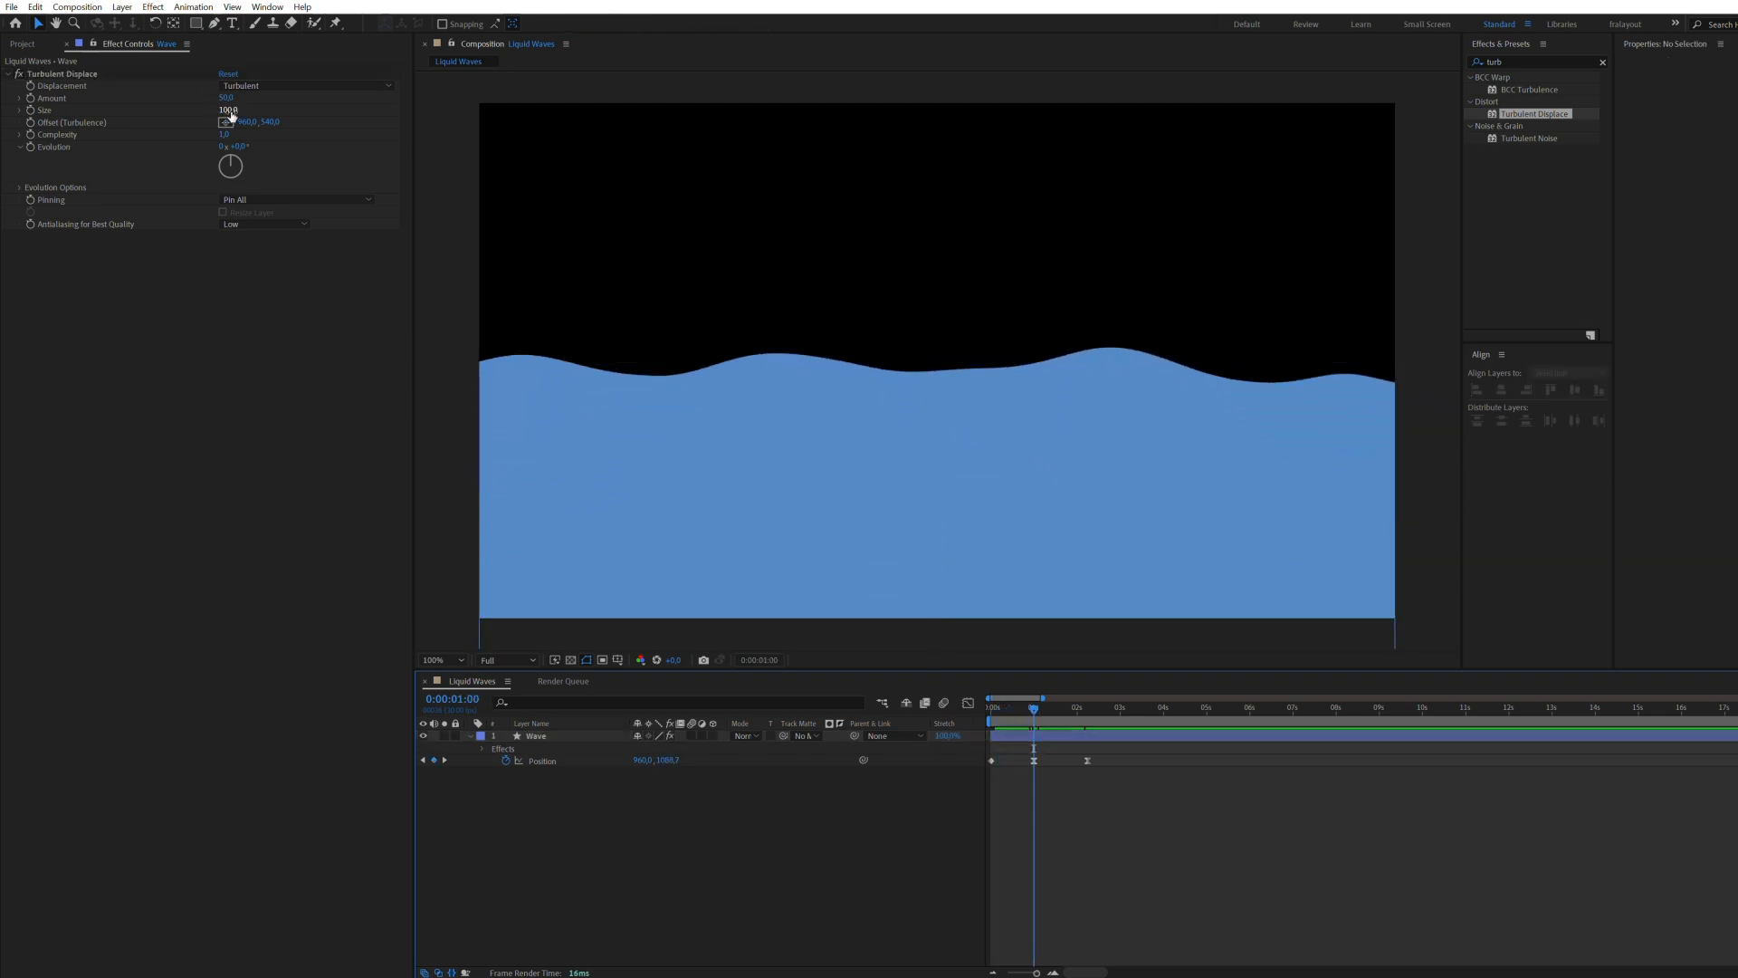
Step: Set the Turbulent Displace size to about 104 and its antialiasing to High, and preview the wave
{"action": "mouse_move", "coordinate": [231, 115]}
{"action": "left_mouse_down"}
{"action": "mouse_move", "coordinate": [257, 122]}
{"action": "mouse_move", "coordinate": [228, 101]}
{"action": "mouse_move", "coordinate": [210, 116]}
{"action": "left_mouse_up"}
{"action": "left_click", "coordinate": [268, 225]}
{"action": "left_click", "coordinate": [254, 257]}
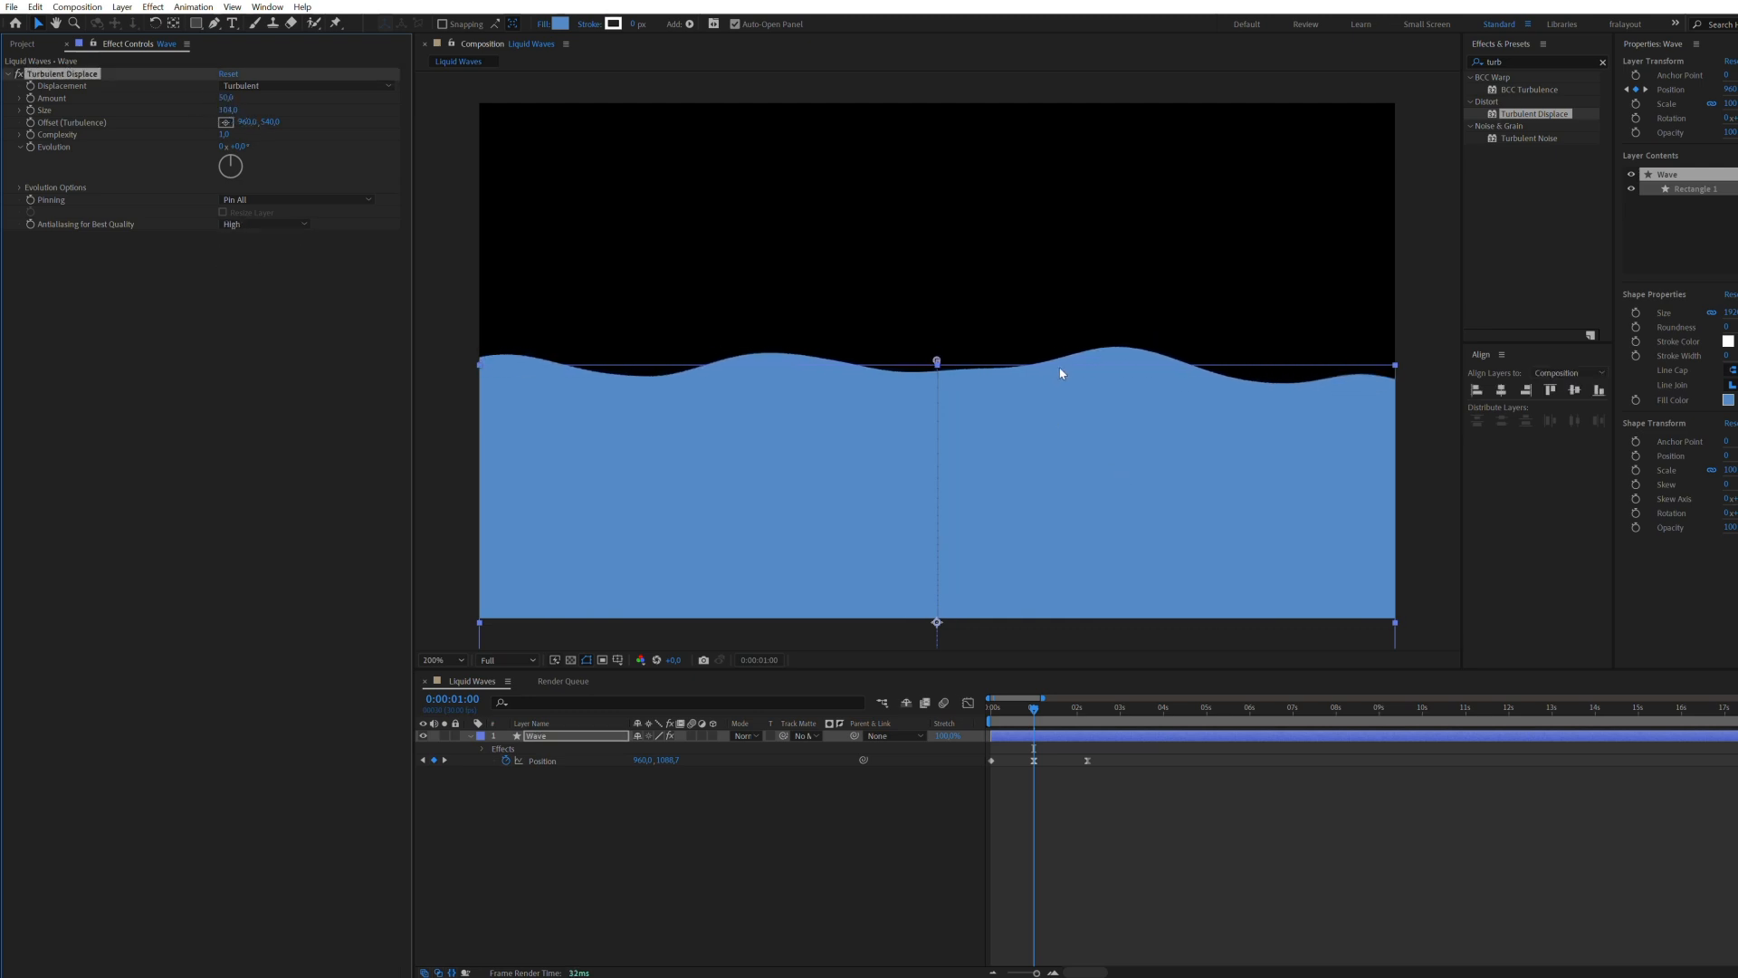
{"action": "left_click", "coordinate": [804, 815]}
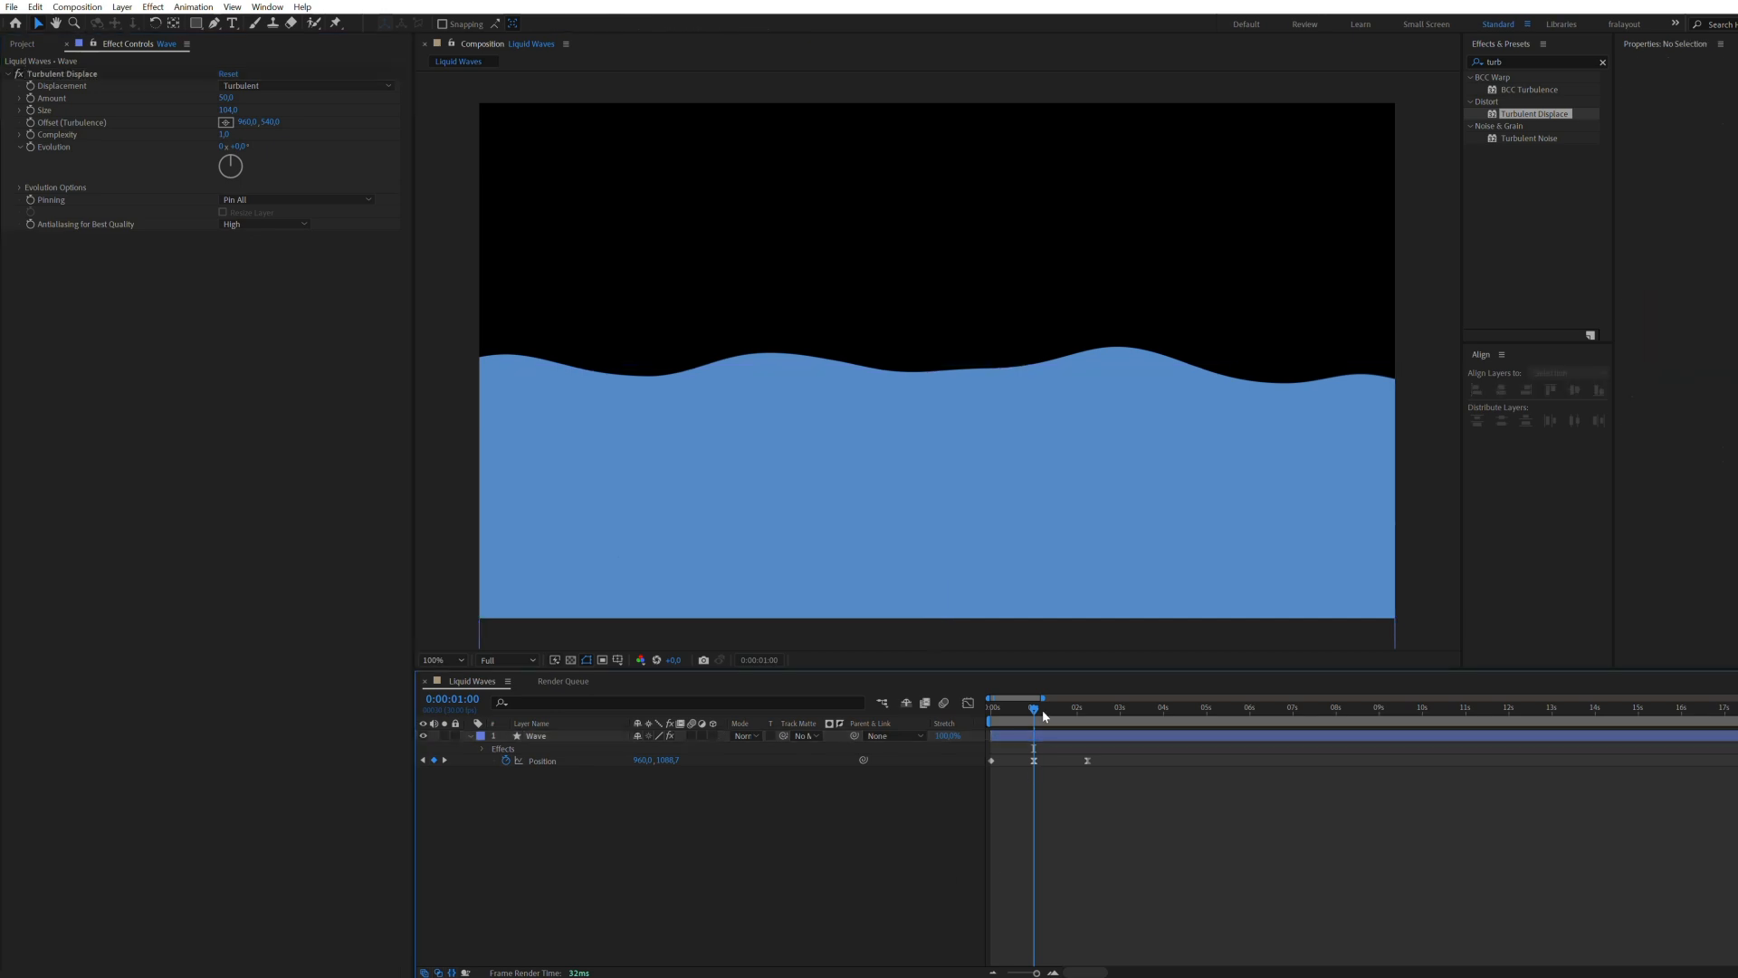
{"action": "left_click_drag", "start_coordinate": [1036, 710], "coordinate": [987, 716]}
{"action": "key", "text": "space"}
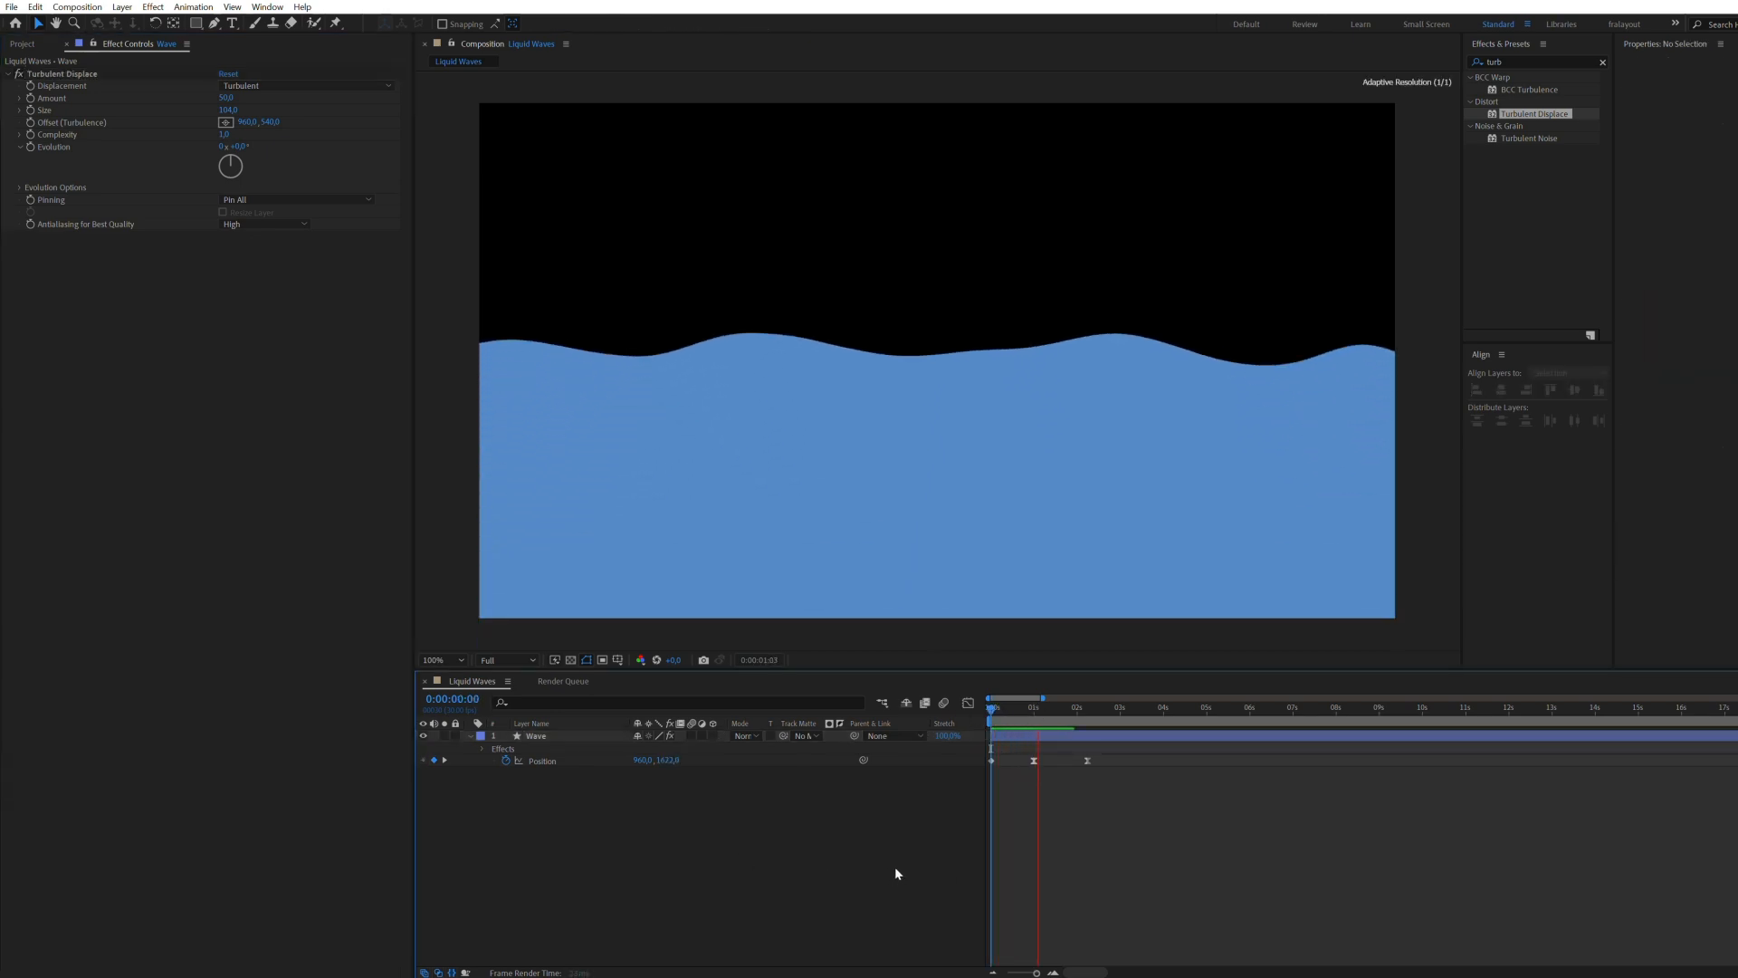
Step: Drive the Turbulent Displace Evolution with the expression time*150 and preview the moving wave
{"action": "left_click", "coordinate": [1035, 709]}
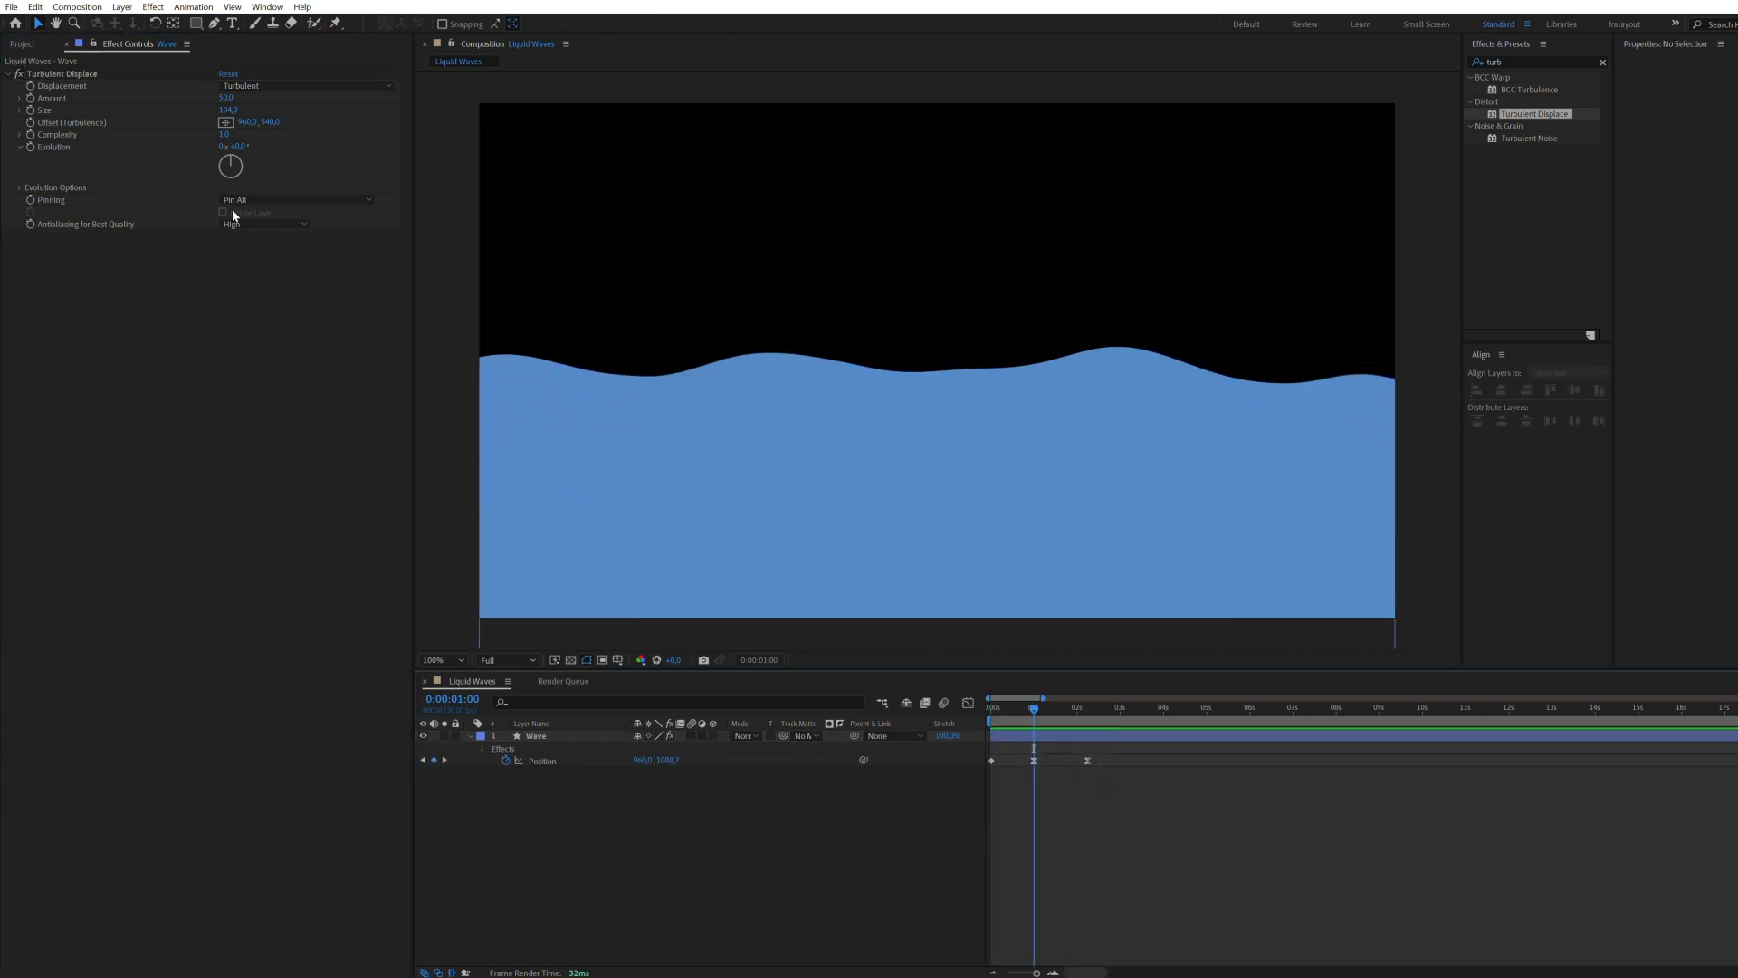
{"action": "left_click_drag", "start_coordinate": [233, 145], "coordinate": [161, 153]}
{"action": "left_click", "coordinate": [31, 147], "text": "alt"}
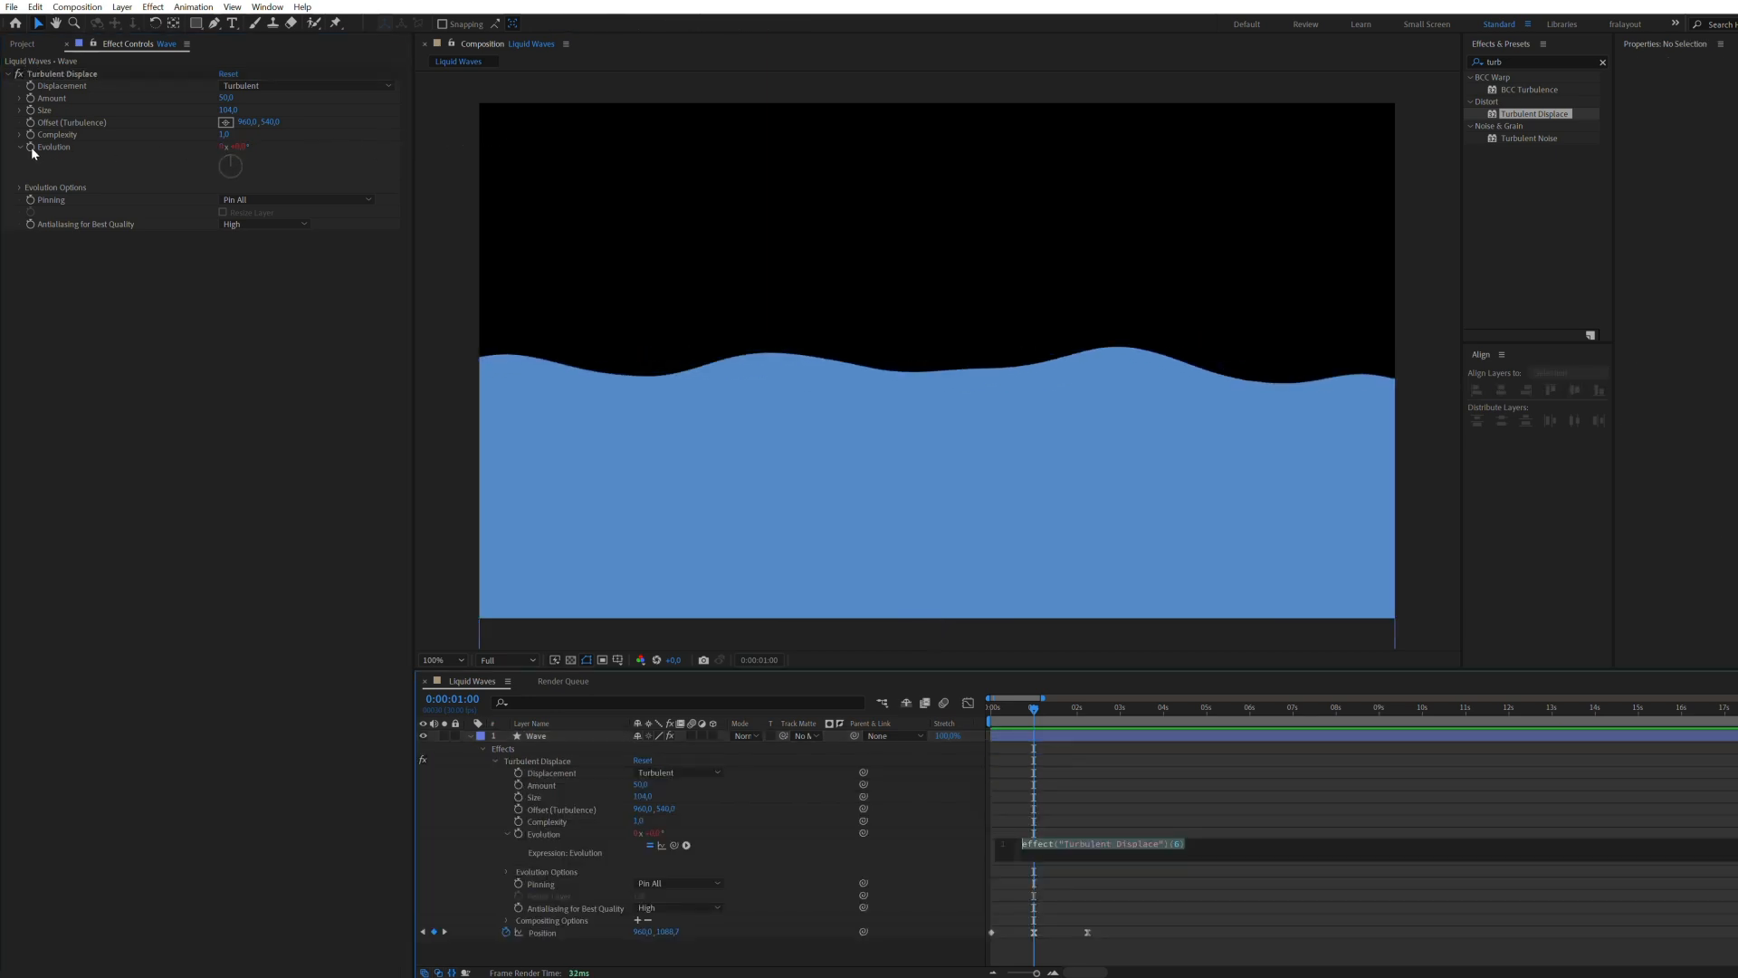
{"action": "left_click", "coordinate": [1104, 844]}
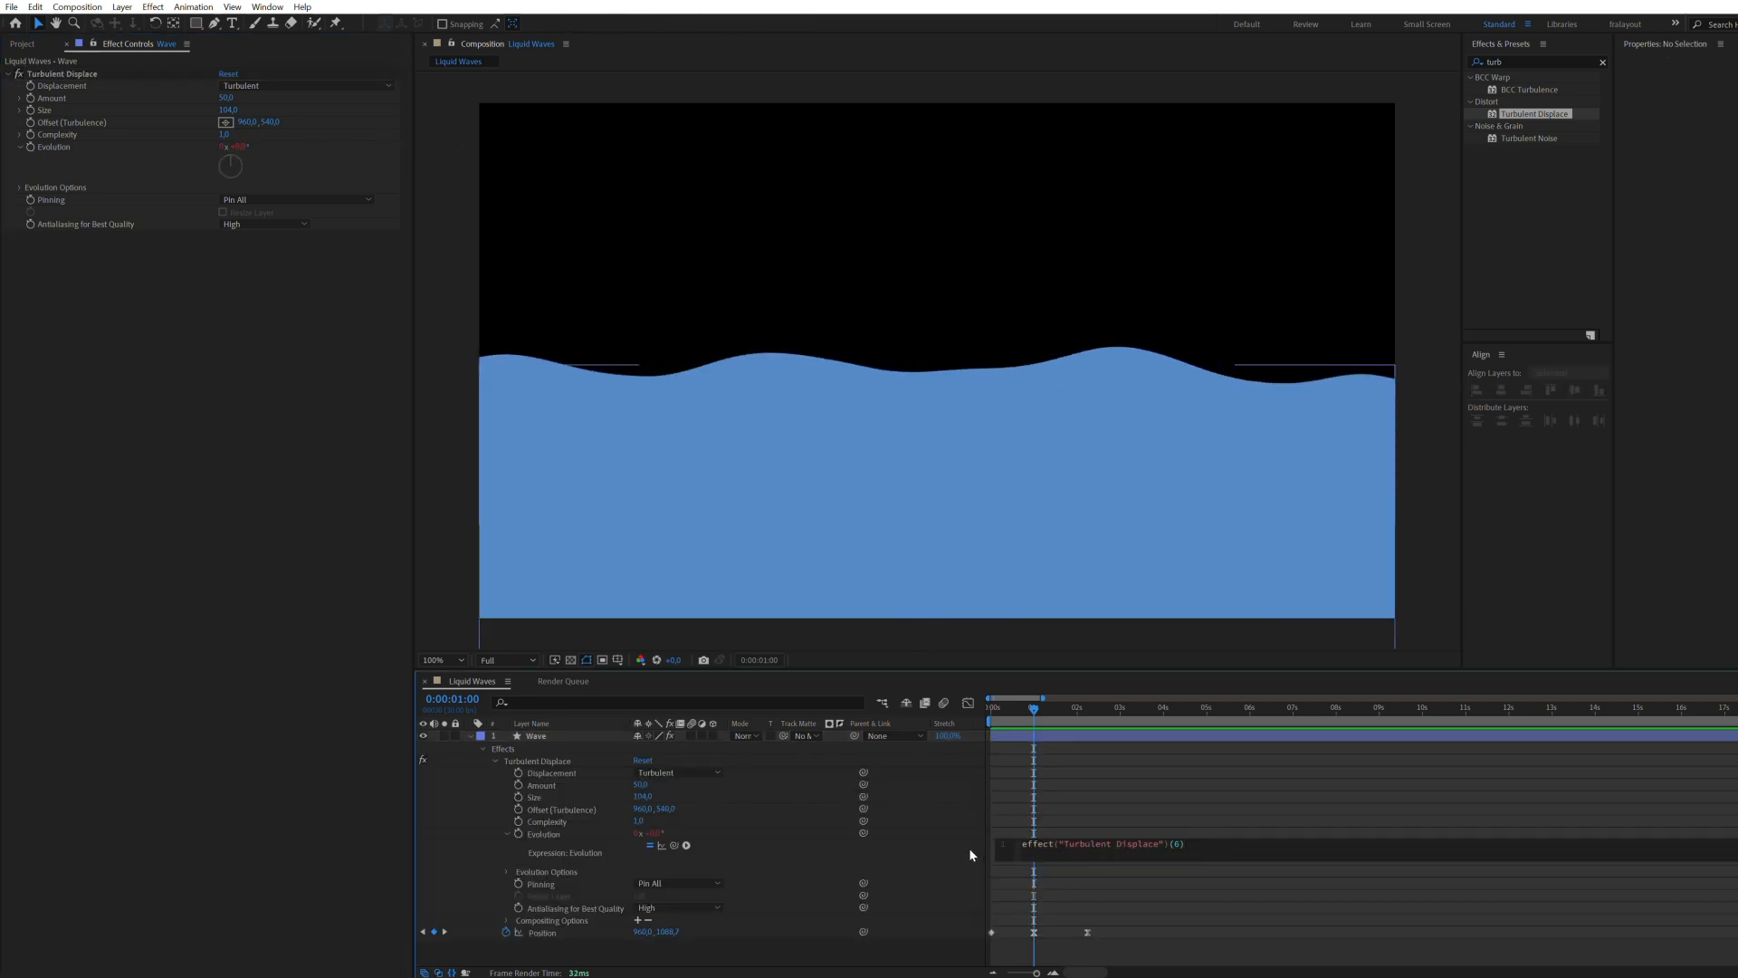
{"action": "key", "text": "ctrl+a"}
{"action": "type", "text": "time*150"}
{"action": "left_click", "coordinate": [969, 847]}
{"action": "mouse_move", "coordinate": [1032, 713]}
{"action": "left_mouse_down"}
{"action": "mouse_move", "coordinate": [998, 712]}
{"action": "mouse_move", "coordinate": [1022, 717]}
{"action": "left_mouse_up"}
{"action": "key", "text": "space"}
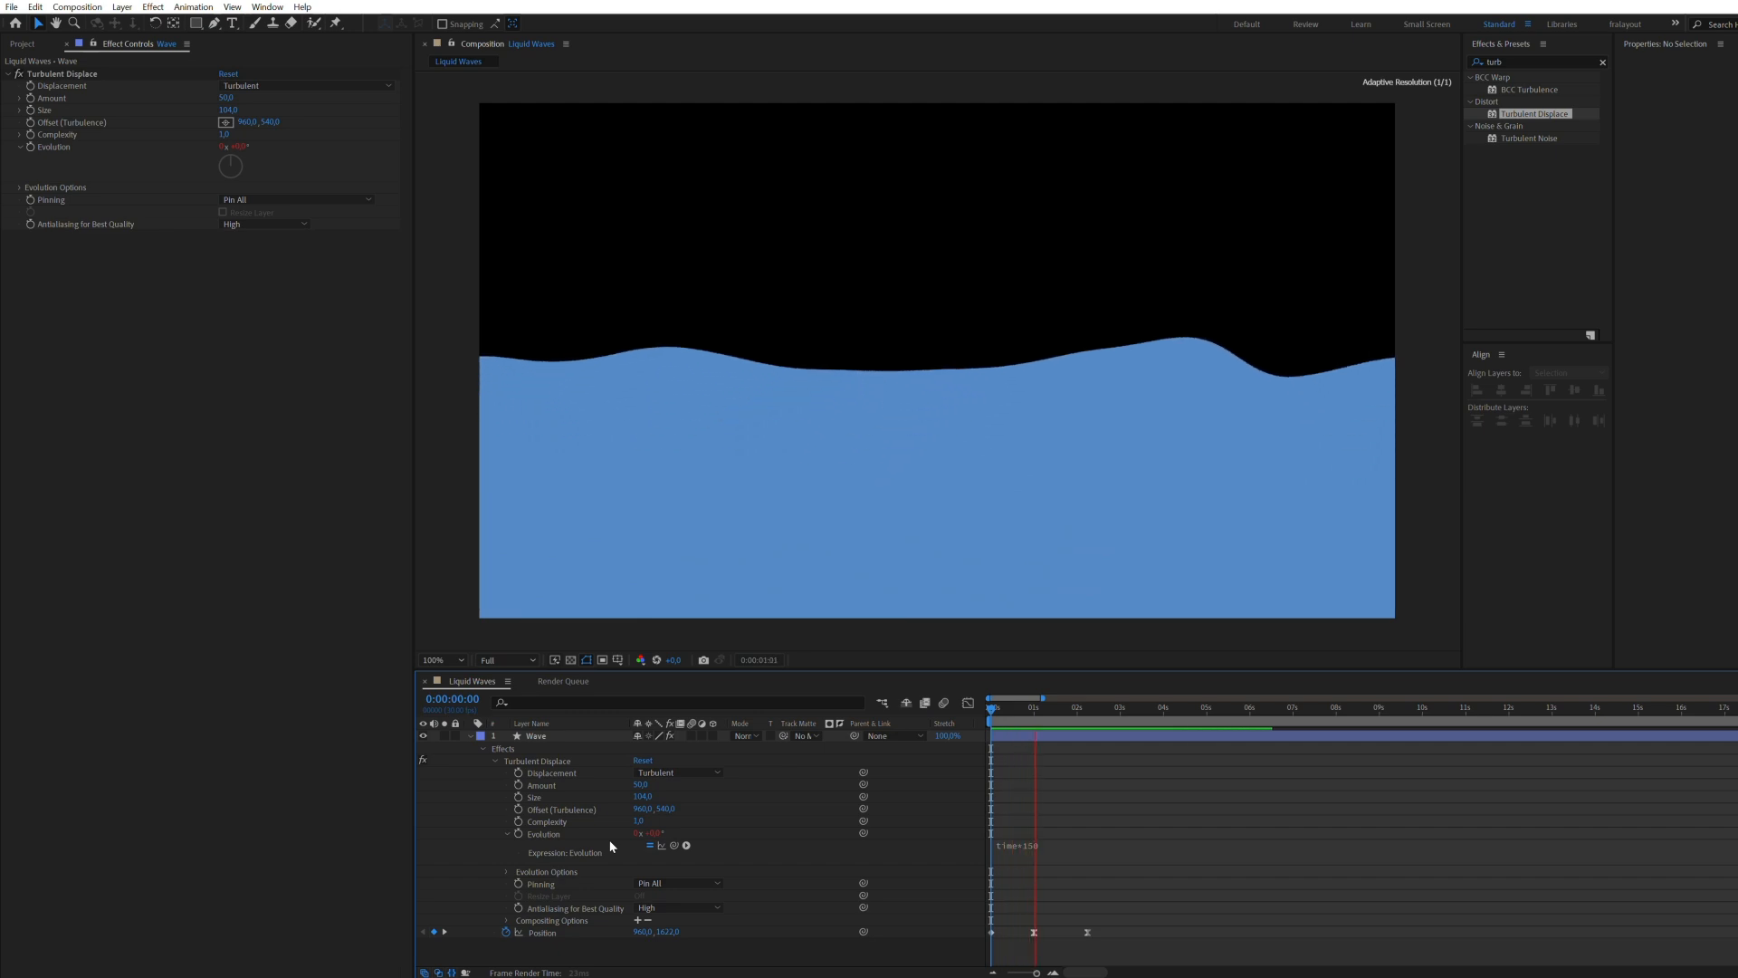
Step: Duplicate the Wave layer and change the copy's fill to a light blue
{"action": "left_click", "coordinate": [471, 735]}
{"action": "left_click", "coordinate": [543, 735]}
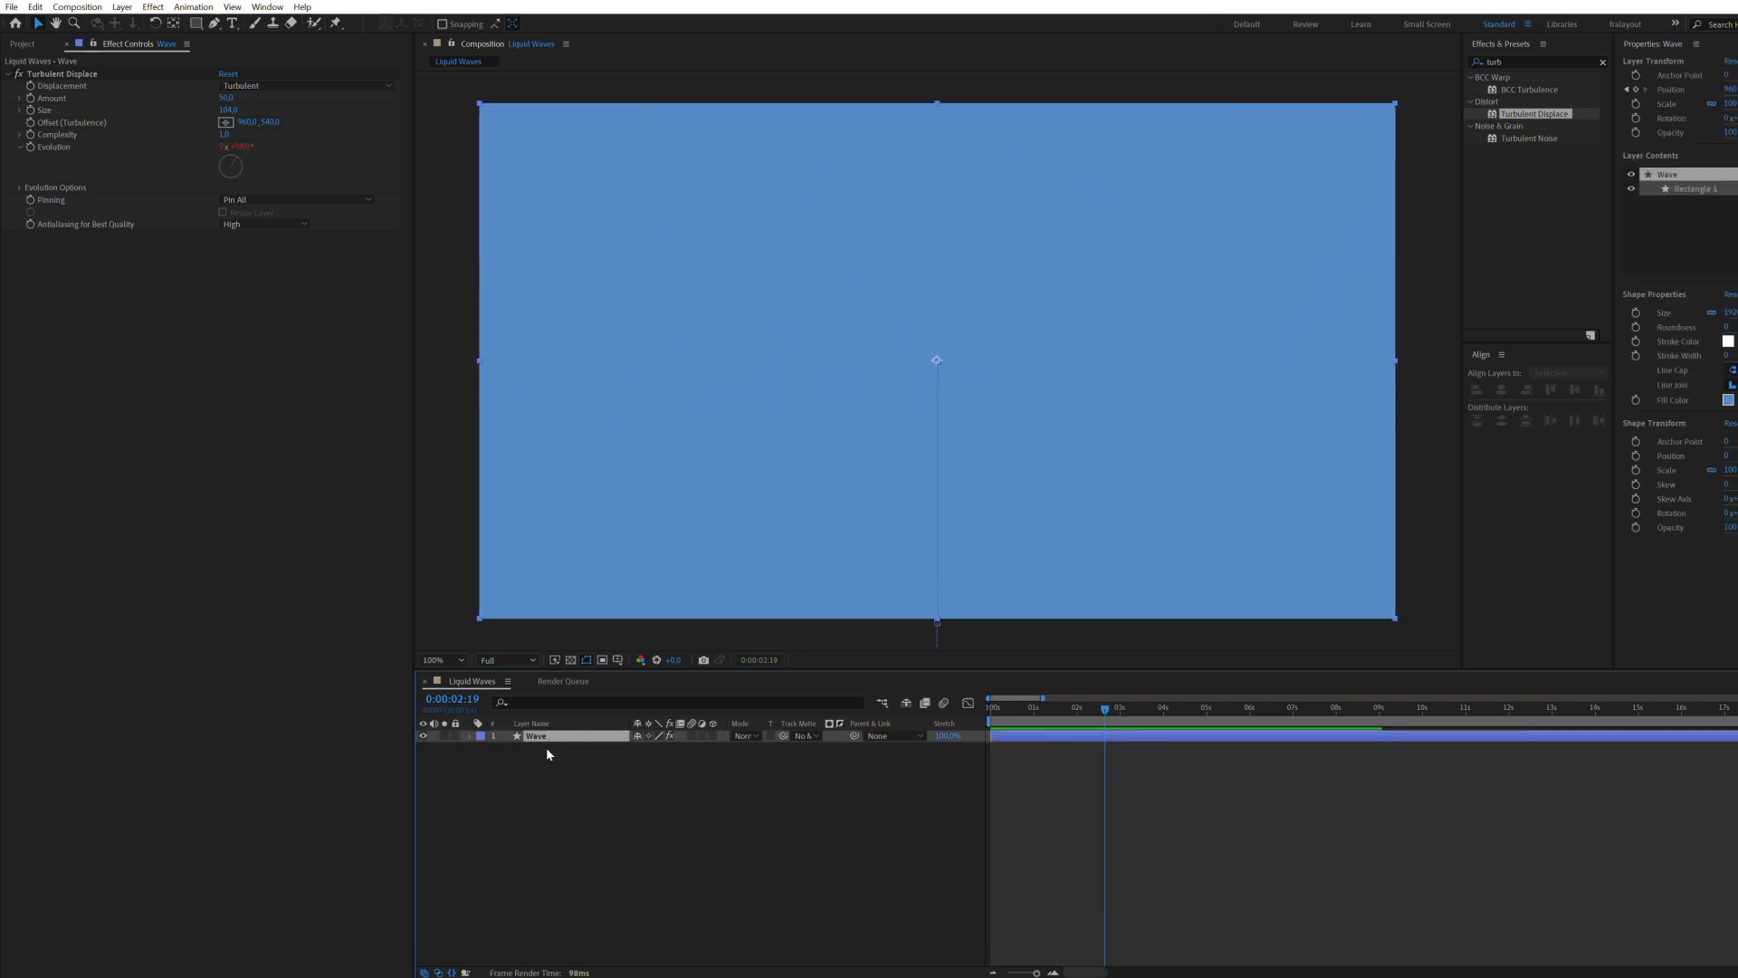
{"action": "left_click", "coordinate": [1043, 711]}
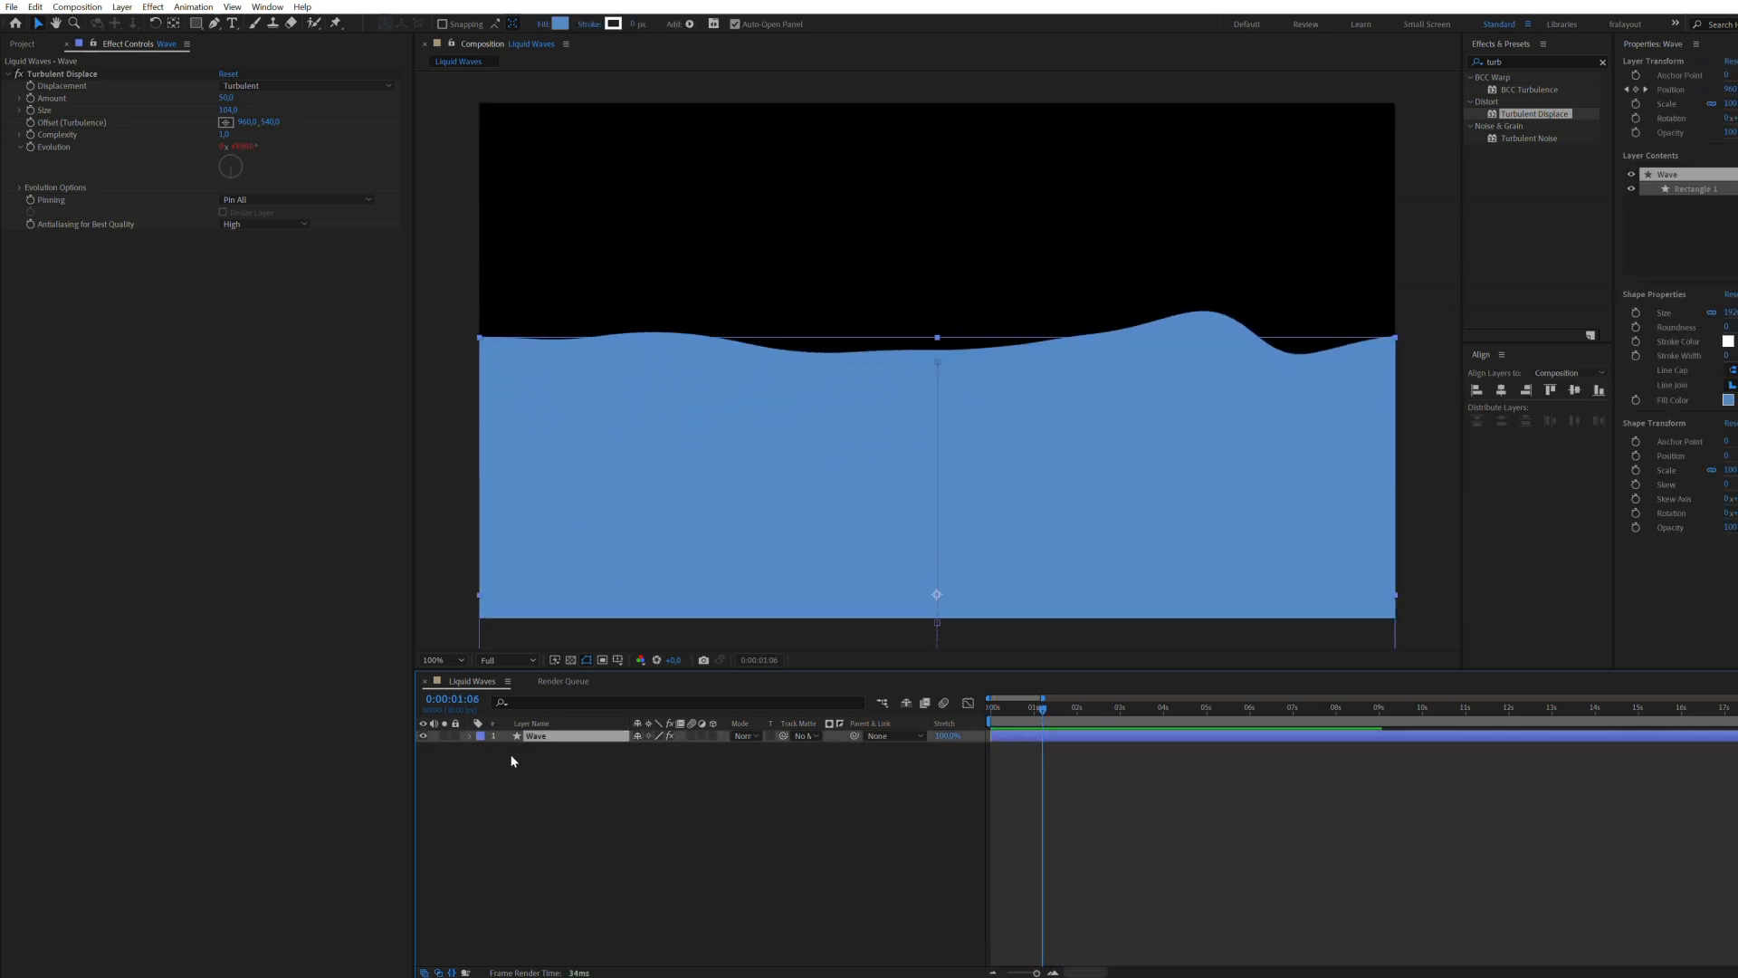
{"action": "key", "text": "ctrl+d"}
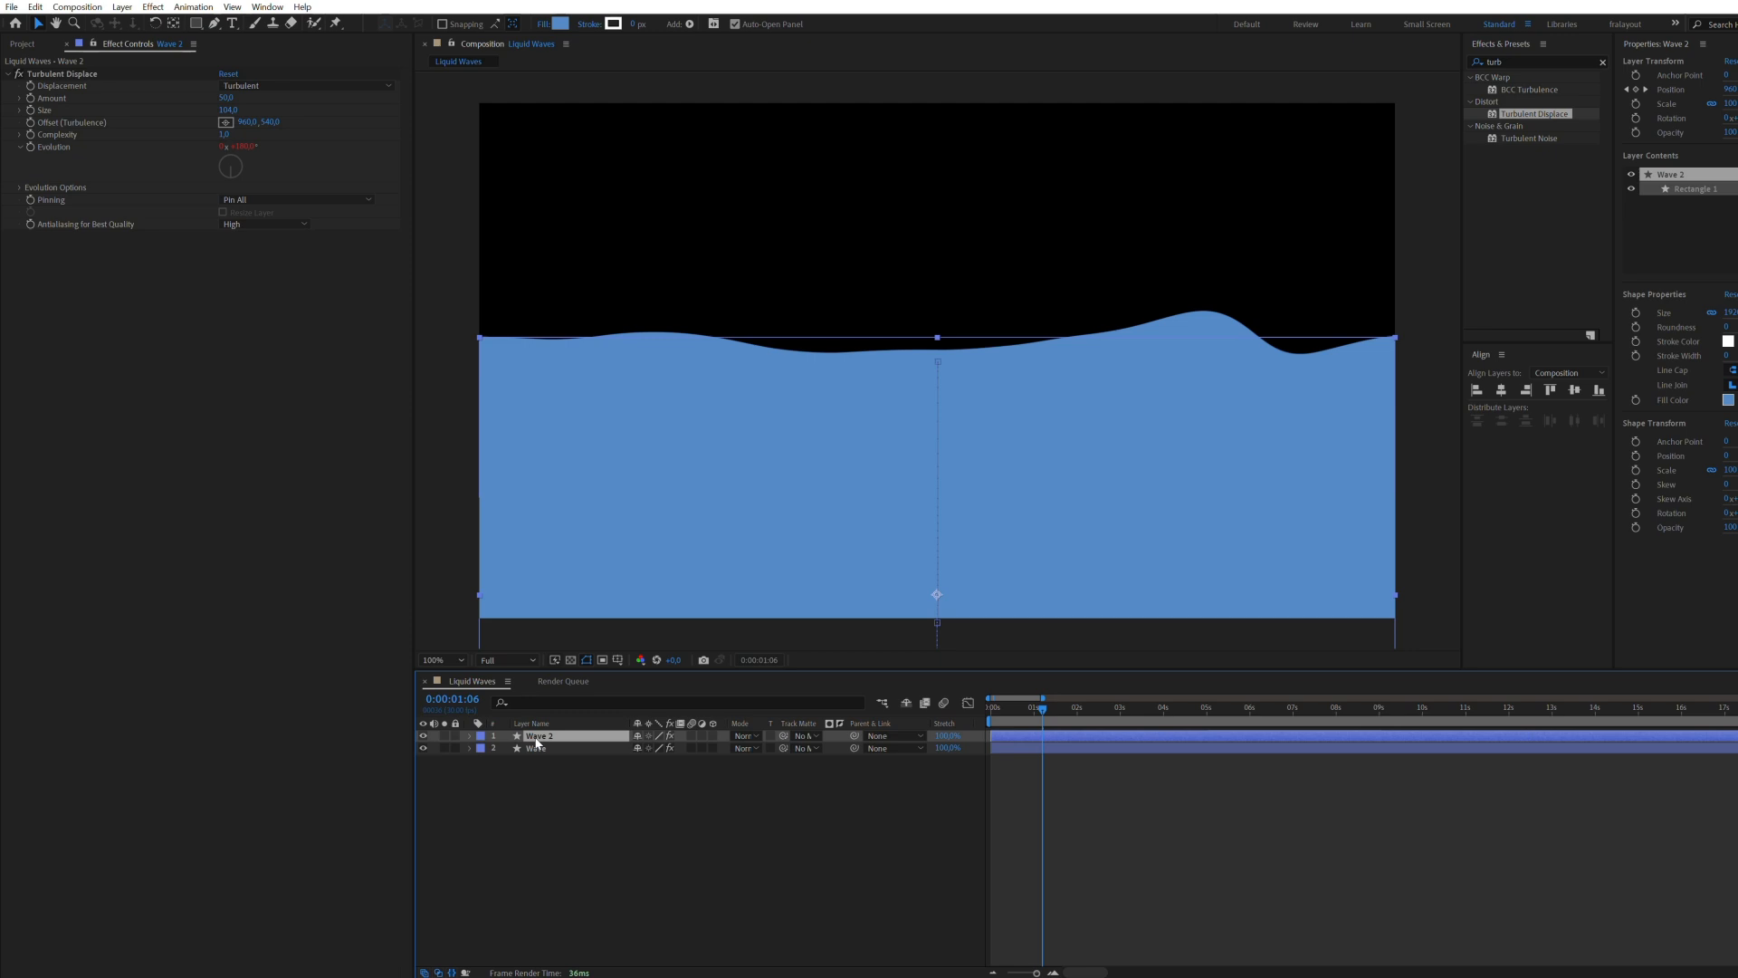
{"action": "left_click", "coordinate": [560, 24]}
{"action": "left_click_drag", "start_coordinate": [1082, 516], "coordinate": [1030, 478]}
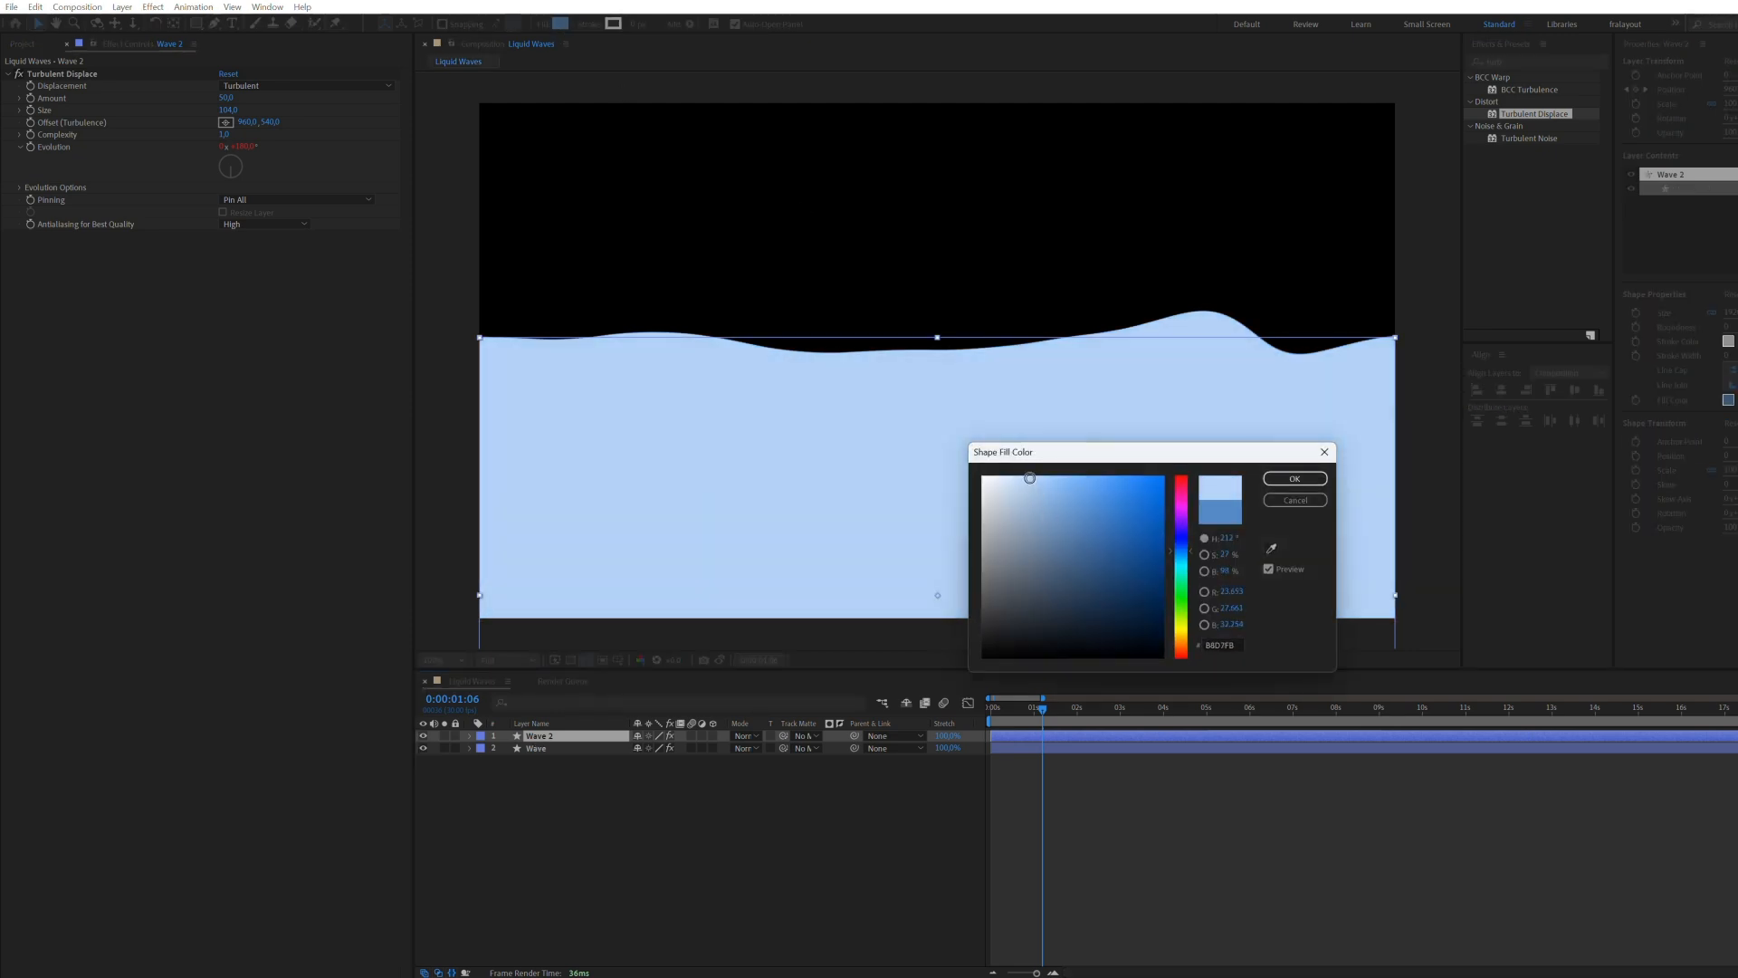
{"action": "left_click", "coordinate": [1296, 479]}
Step: Place the light blue copy beneath the Wave layer and delay the Wave layer's start by about 6 frames
{"action": "left_click_drag", "start_coordinate": [544, 741], "coordinate": [548, 762]}
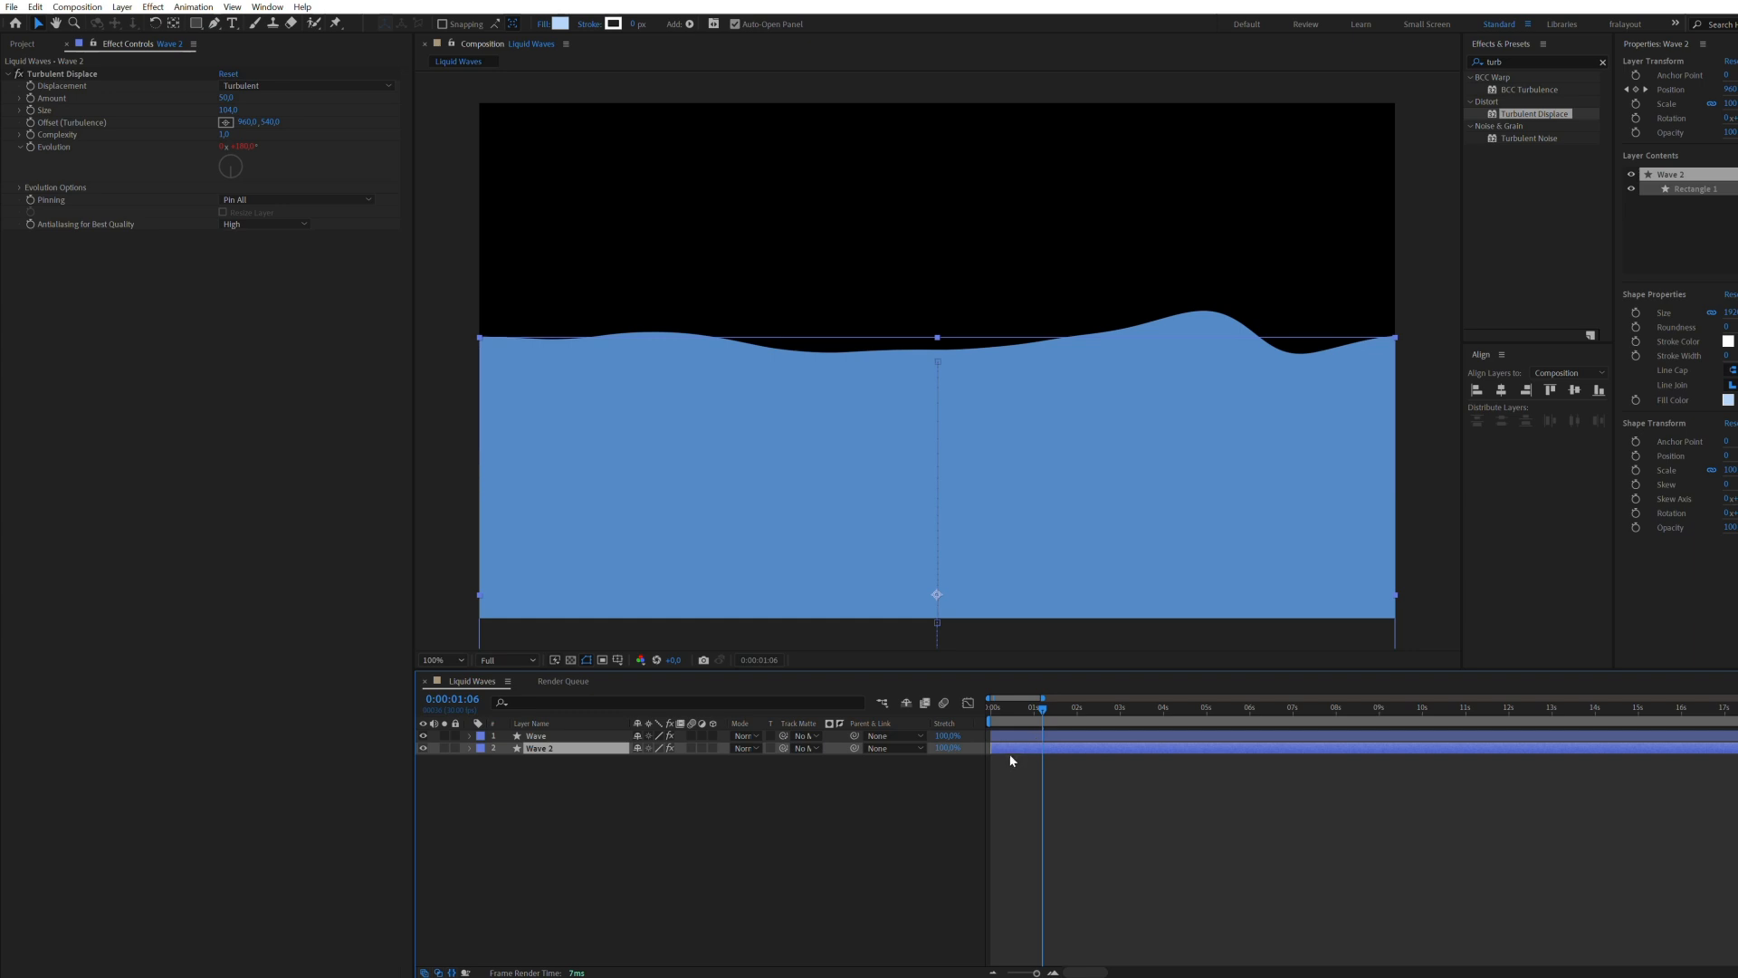
{"action": "scroll", "coordinate": [1034, 735], "scroll_direction": "up", "scroll_amount": 5}
{"action": "left_click", "coordinate": [1040, 734]}
{"action": "left_click_drag", "start_coordinate": [1039, 731], "coordinate": [1068, 735]}
{"action": "left_click", "coordinate": [1069, 763]}
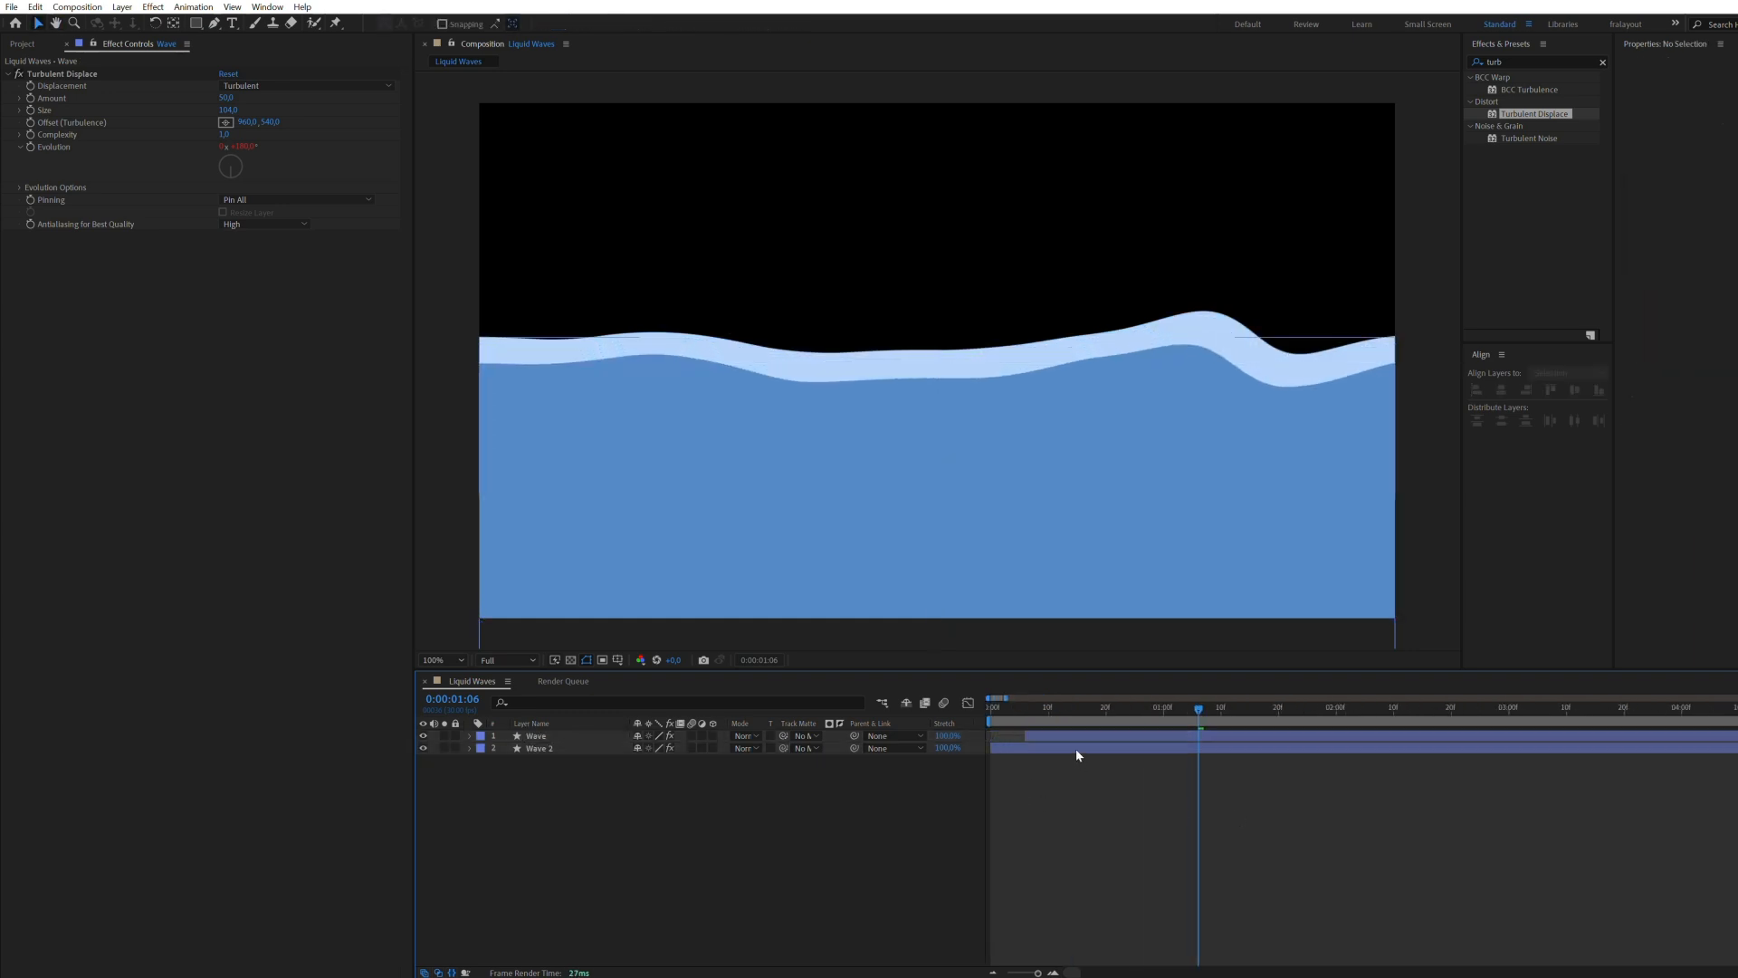
Step: Set the front Wave layer's Turbulent Displace amount to about 46 and size to about 124
{"action": "left_click", "coordinate": [1076, 733]}
{"action": "left_click_drag", "start_coordinate": [232, 109], "coordinate": [228, 155]}
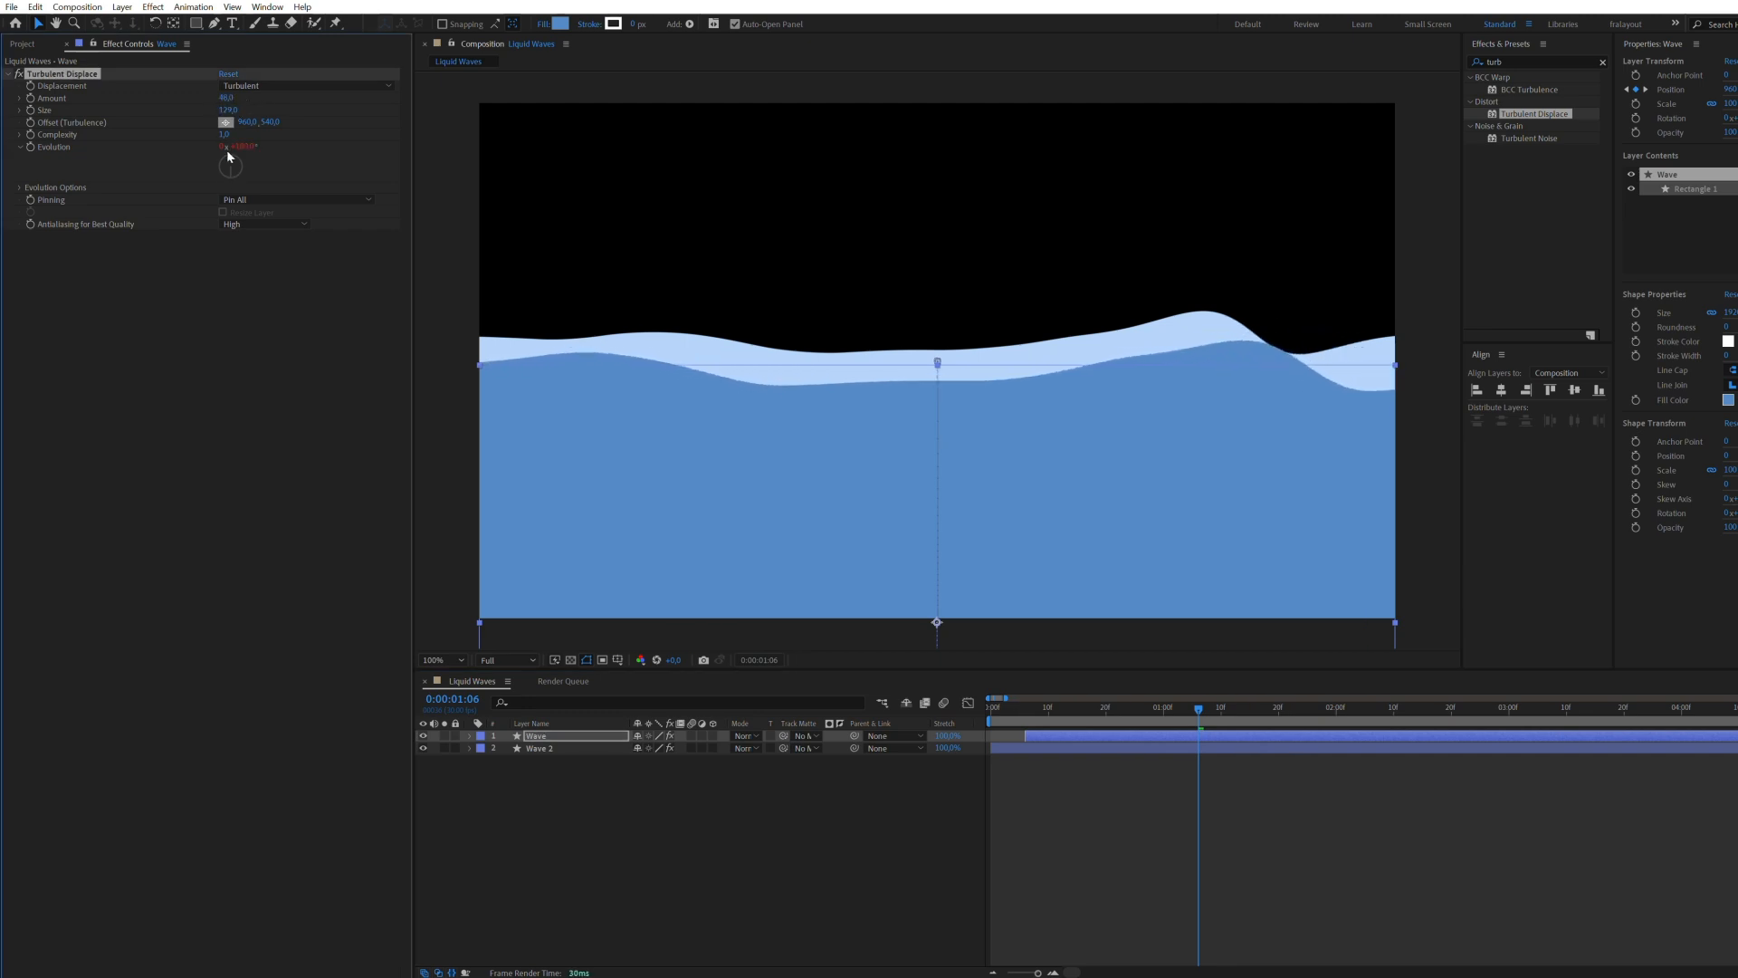
Step: Set the random seed of the Wave layer's Turbulent Displace effect to 1 and preview the two layered waves
{"action": "left_click", "coordinate": [21, 188]}
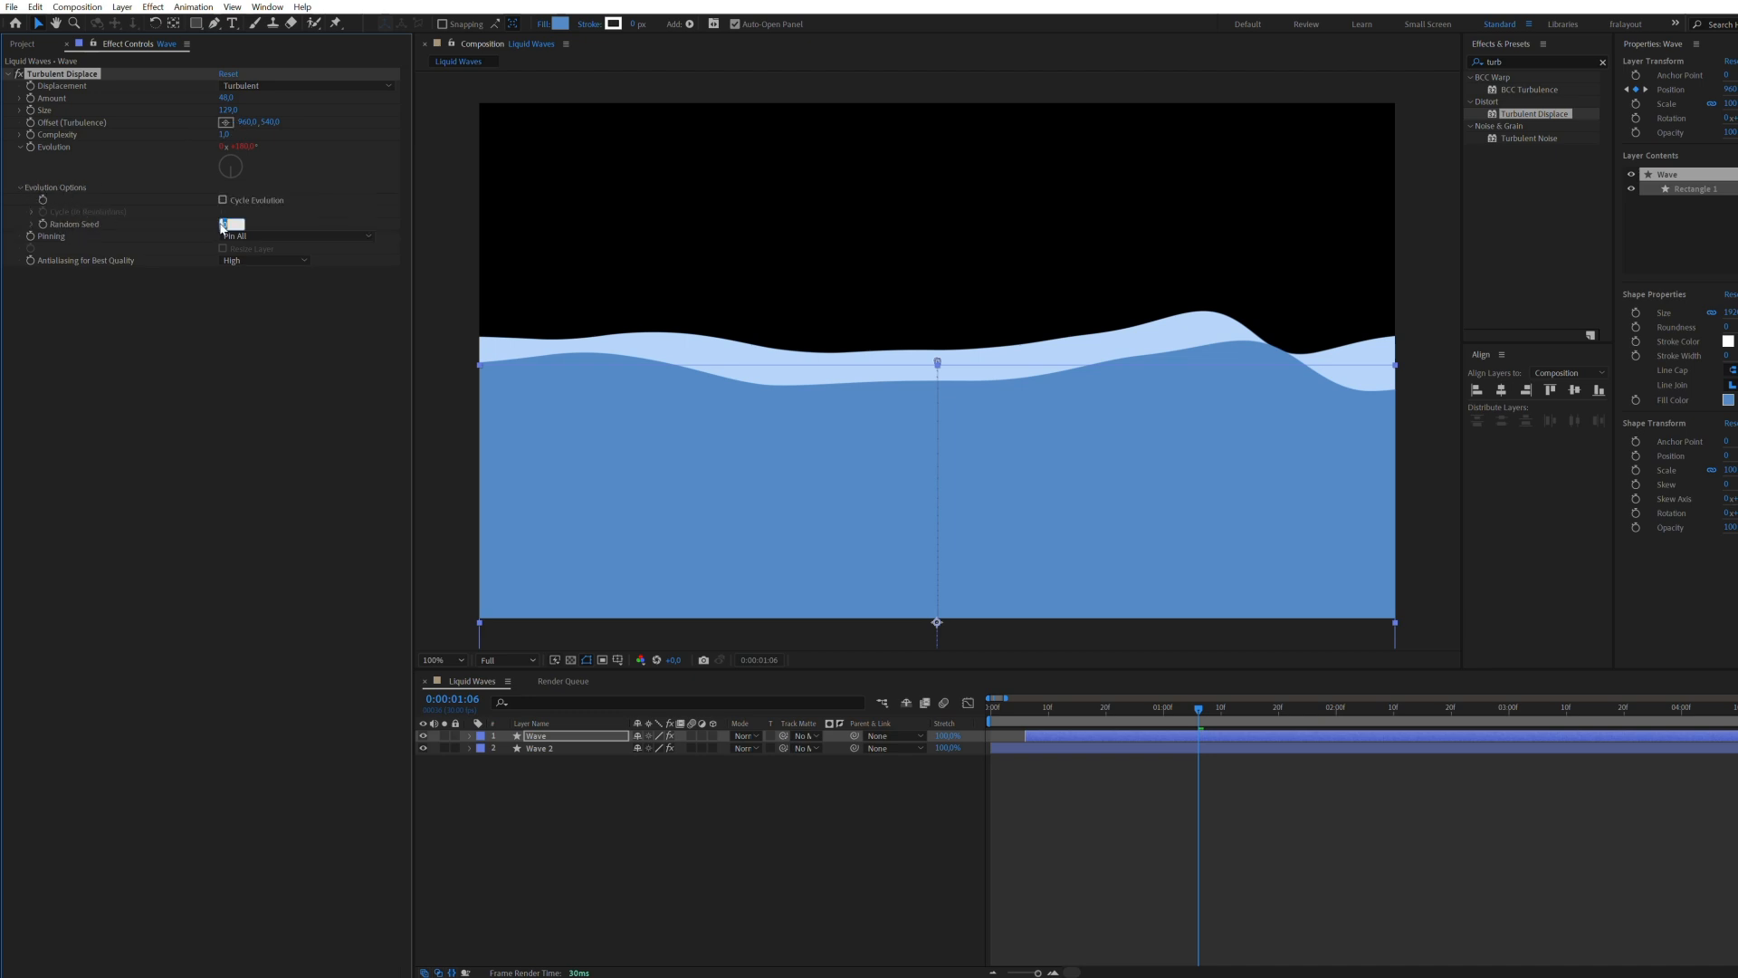
{"action": "left_click", "coordinate": [260, 366]}
{"action": "left_click_drag", "start_coordinate": [1198, 708], "coordinate": [1021, 705]}
{"action": "key", "text": "space"}
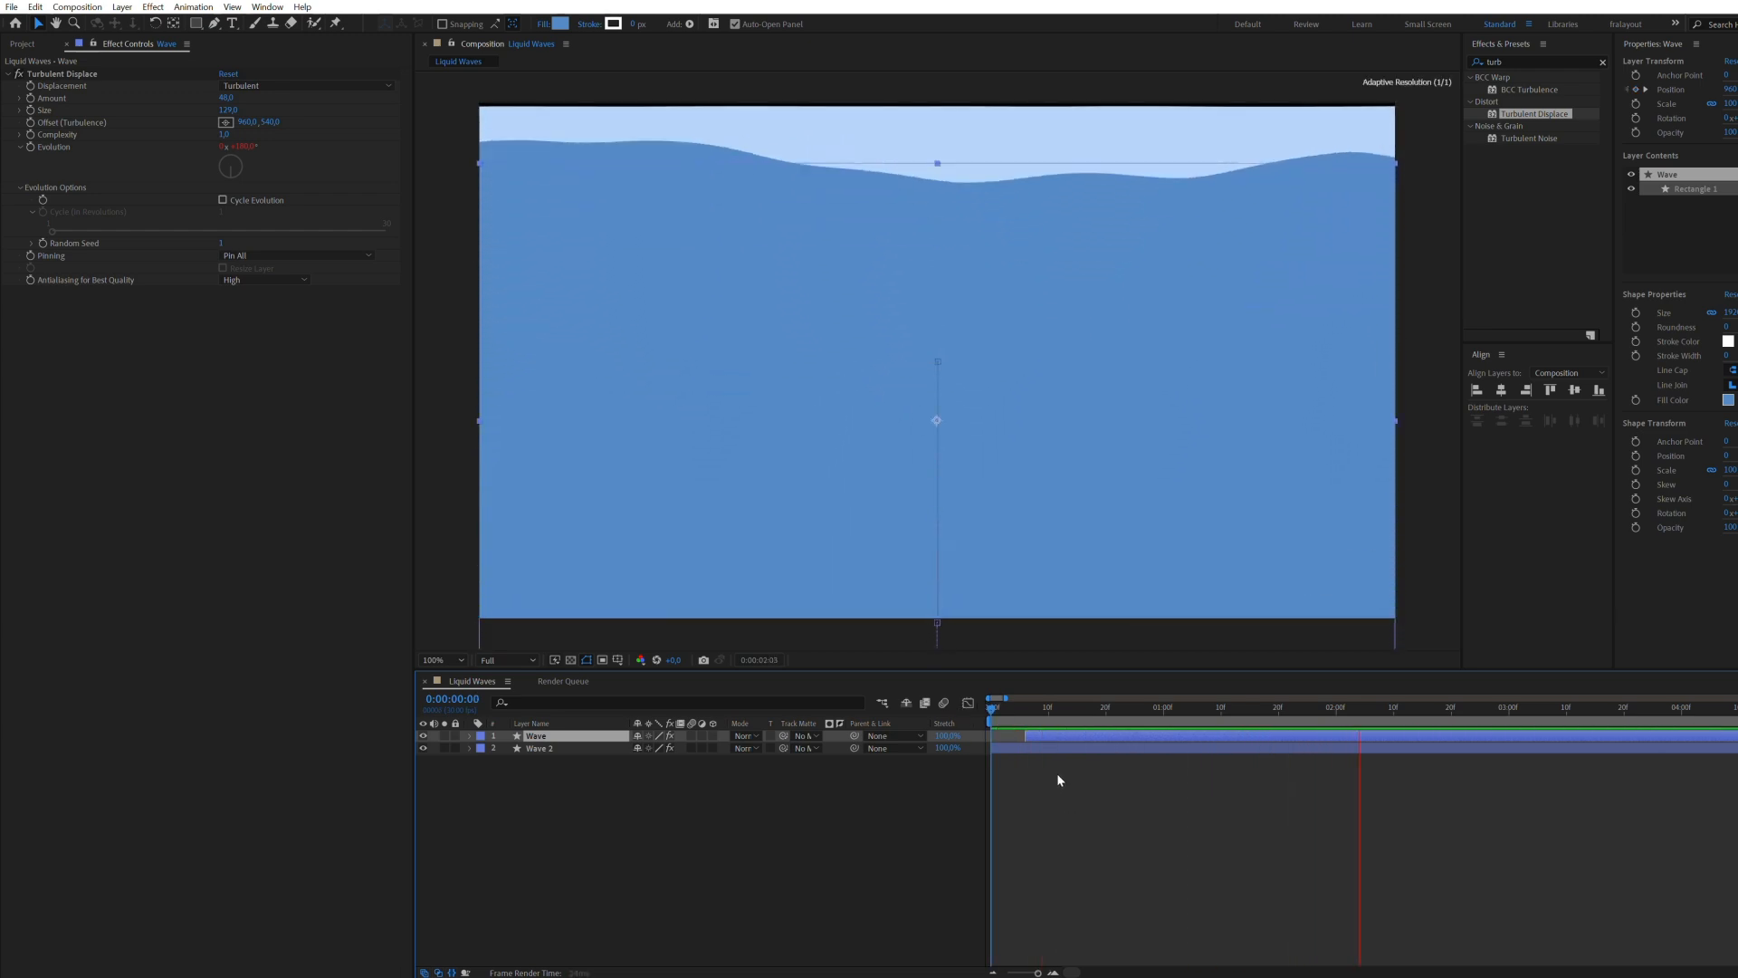
{"action": "key", "text": "space"}
{"action": "key", "text": "space"}
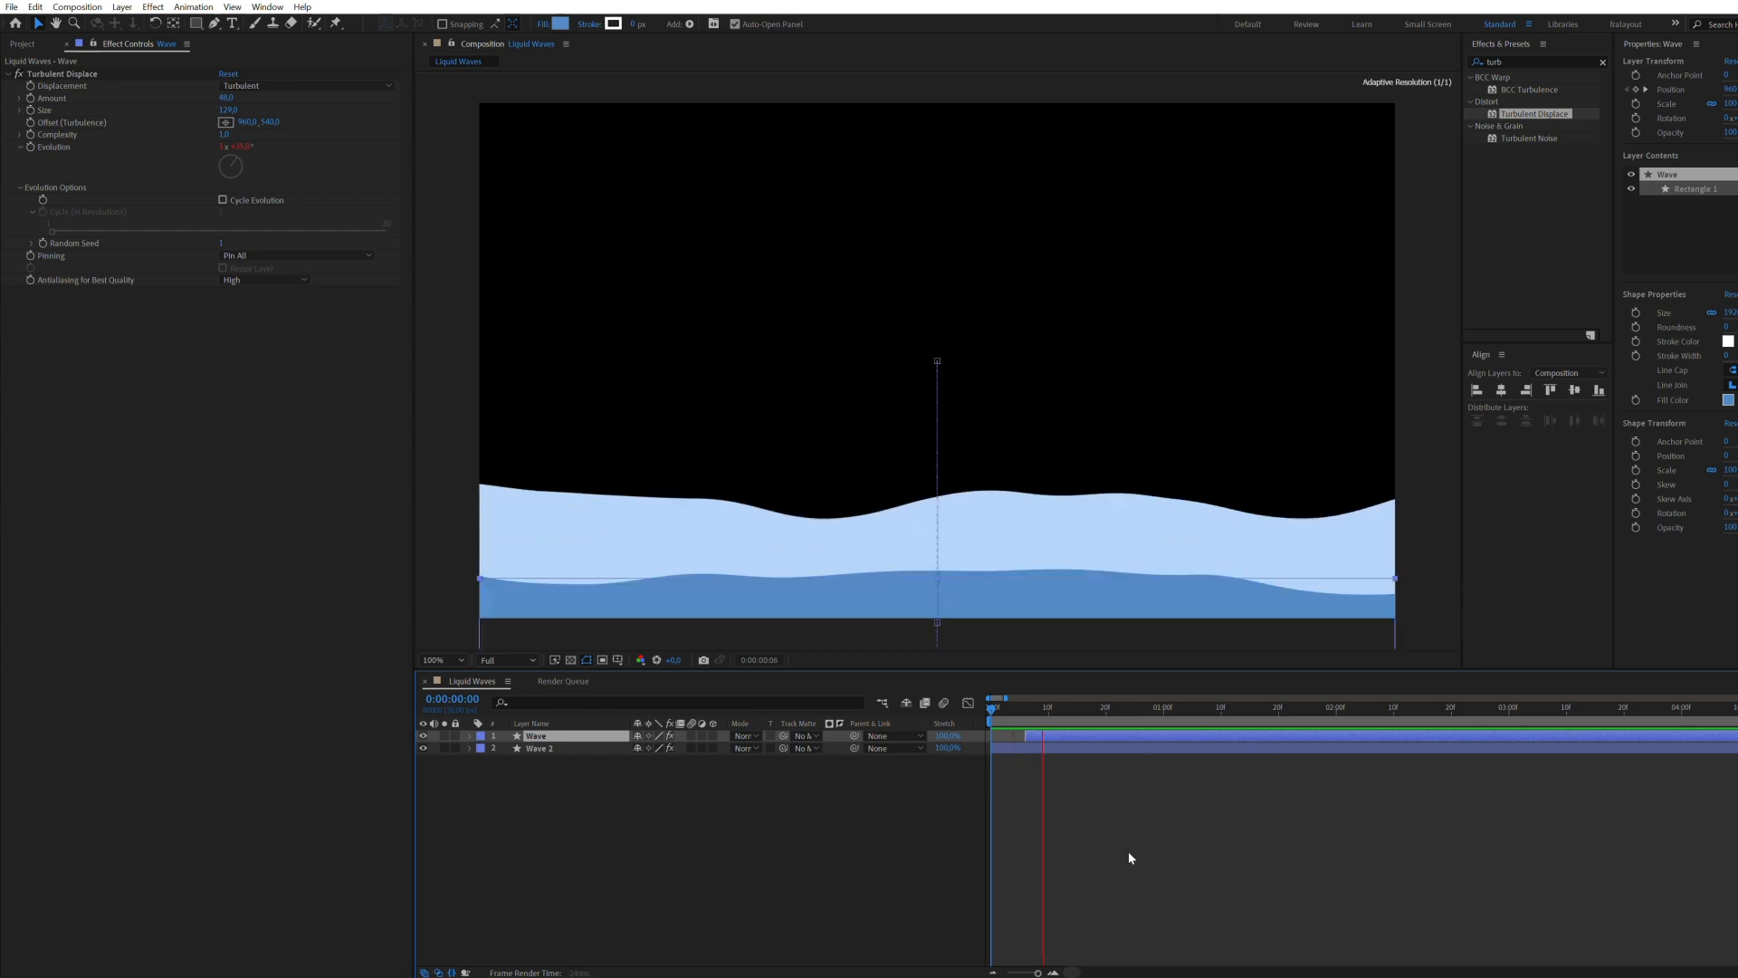
{"action": "left_click", "coordinate": [1110, 753]}
{"action": "key", "text": "space"}
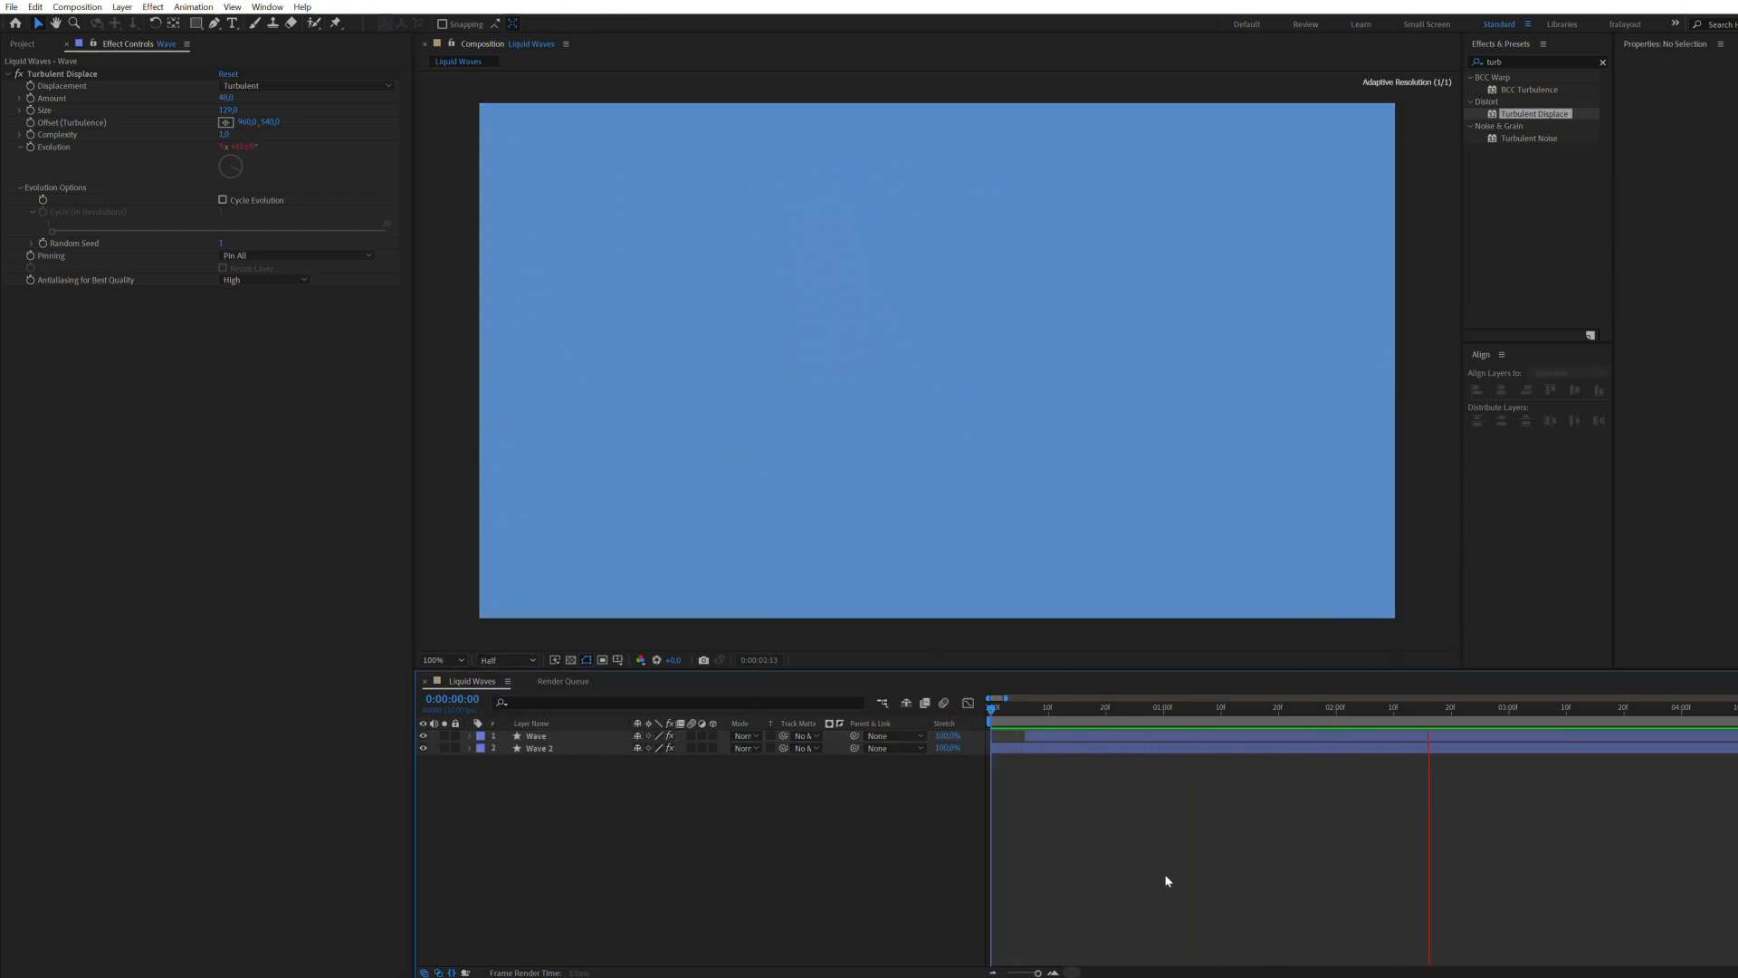
{"action": "key", "text": "space"}
Step: Duplicate the Wave layer and start the copy about 3 frames after the original
{"action": "left_click_drag", "start_coordinate": [1126, 710], "coordinate": [1084, 711]}
{"action": "left_click", "coordinate": [1083, 738]}
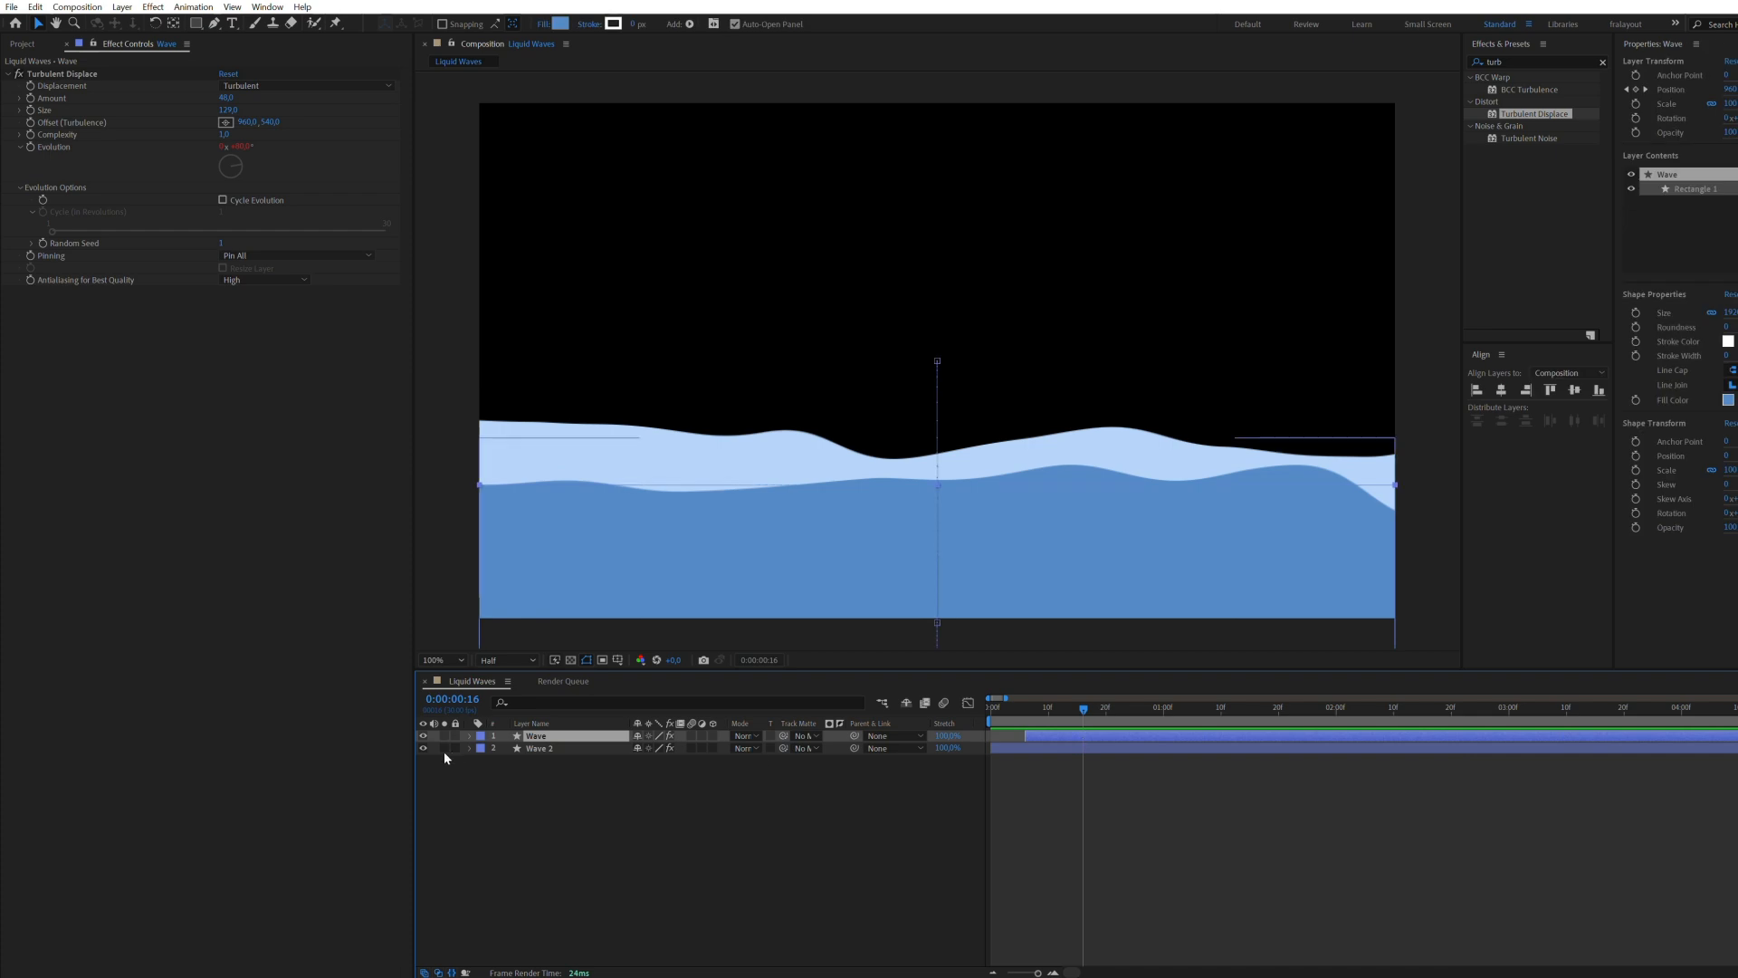
{"action": "left_click", "coordinate": [423, 735]}
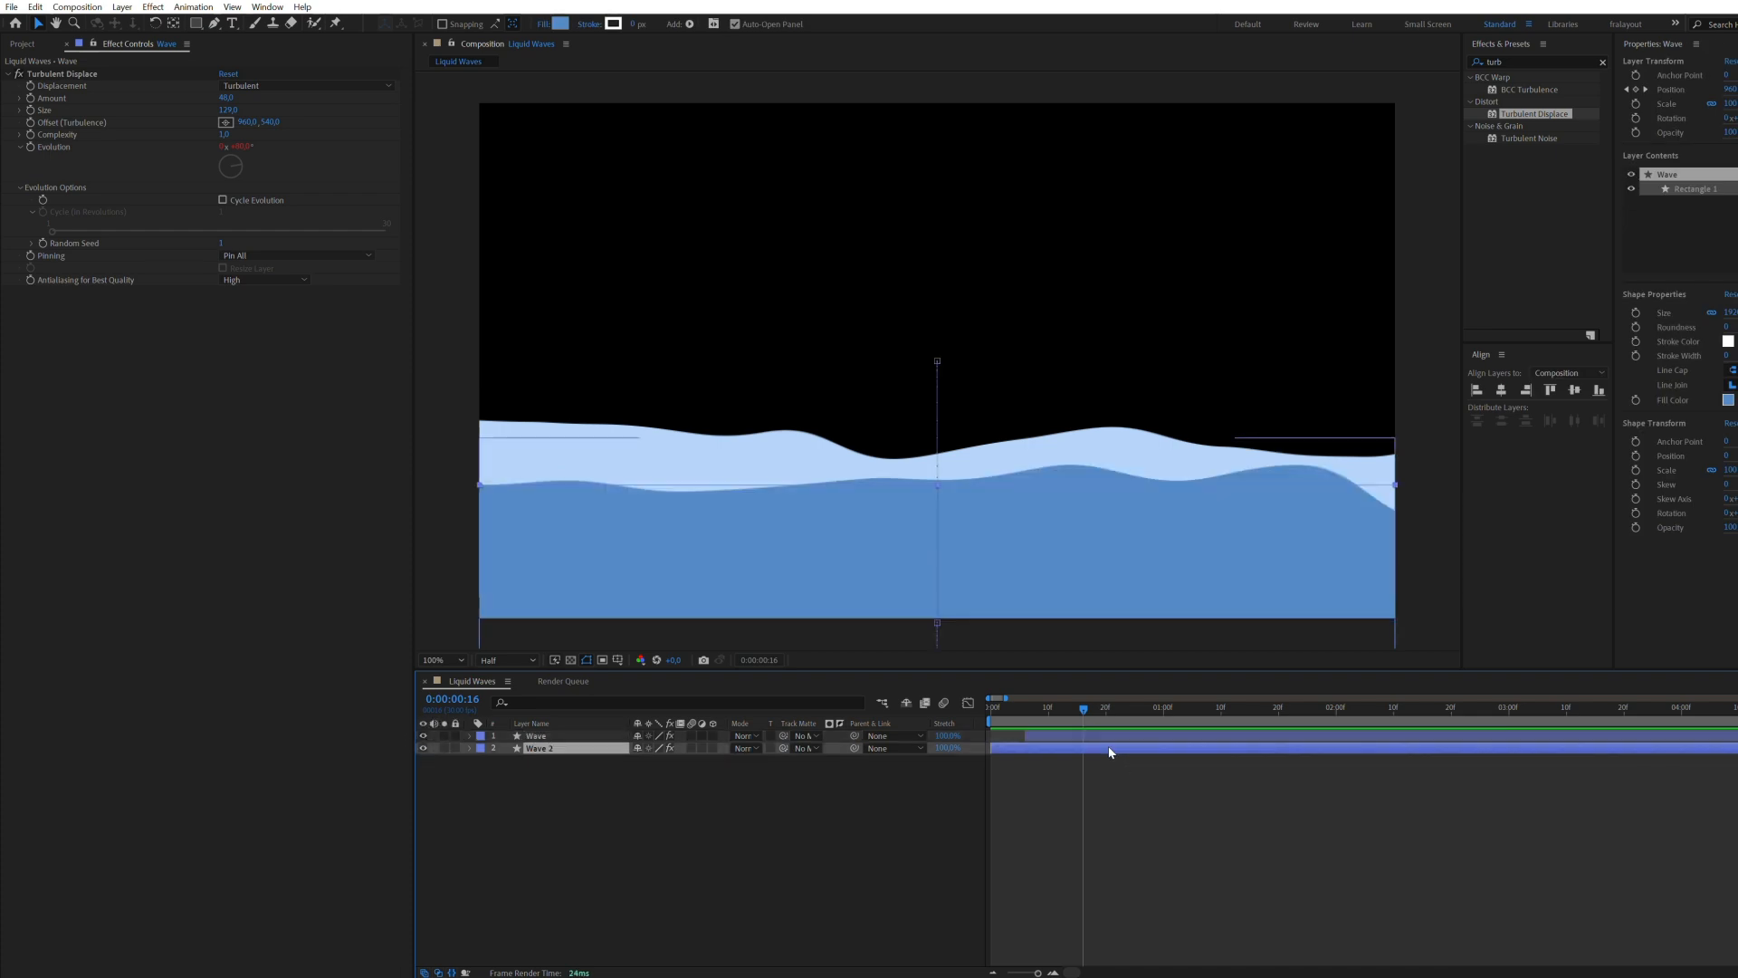
{"action": "key", "text": "ctrl+d"}
{"action": "left_click_drag", "start_coordinate": [1083, 735], "coordinate": [1099, 728]}
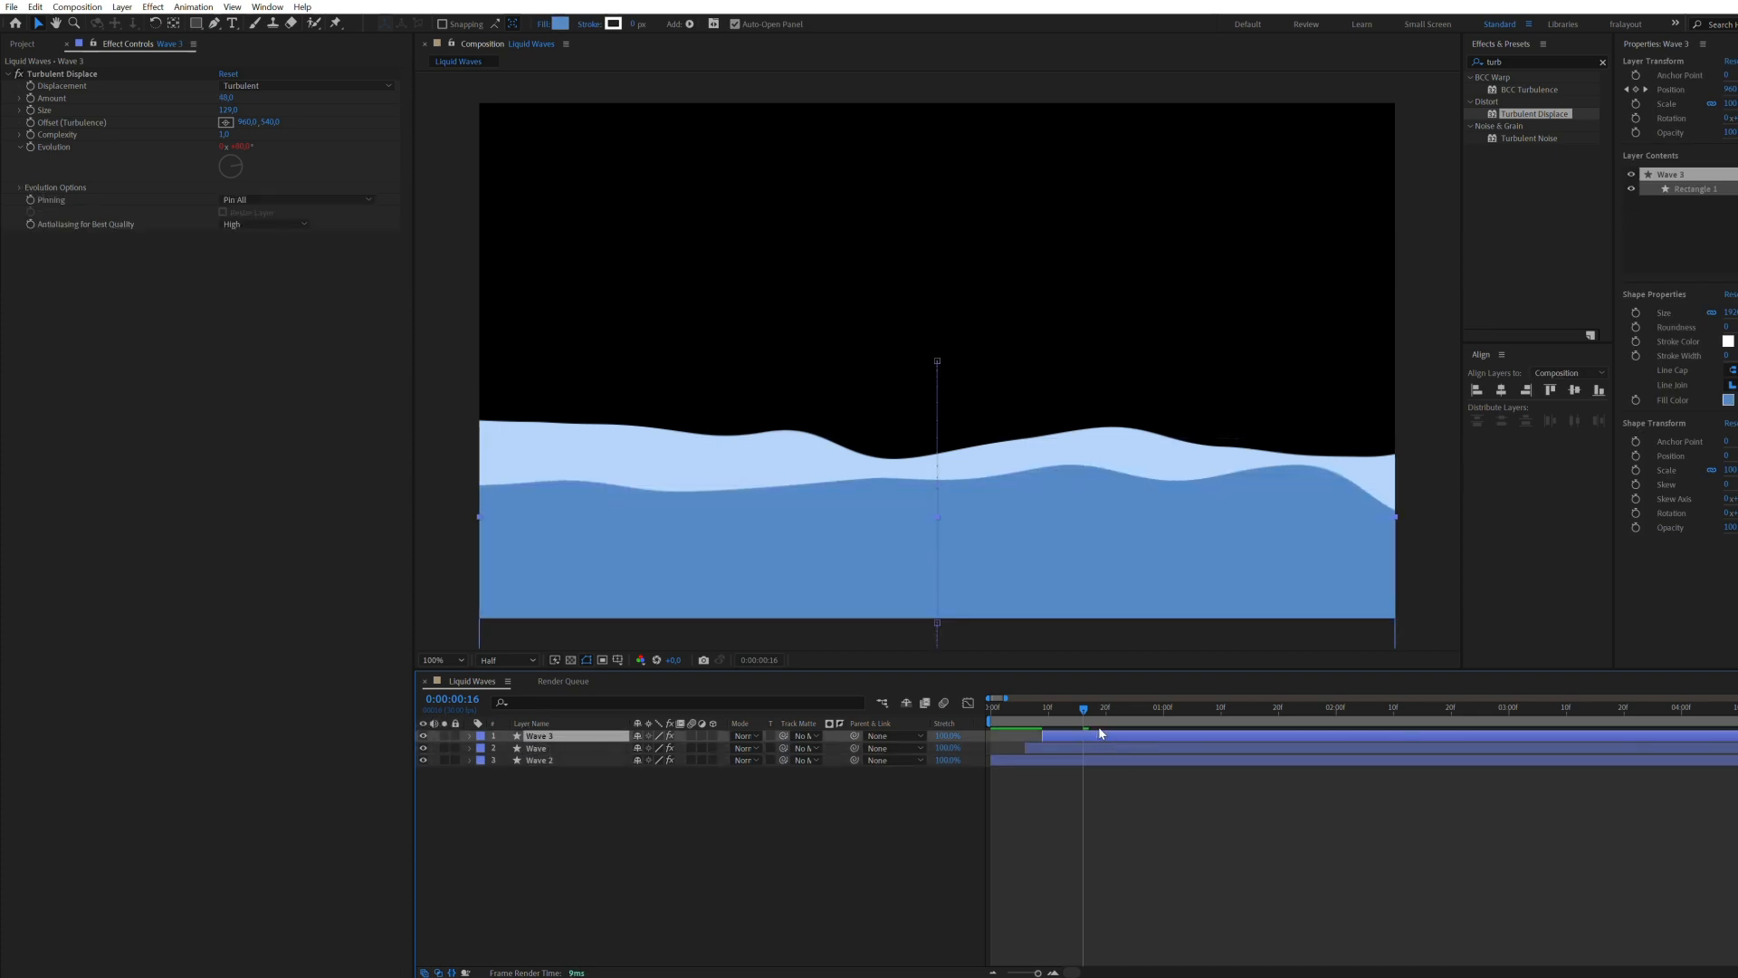
Step: Change the Wave 3 fill to a darker blue and shift the layer to start about 2 frames into the composition
{"action": "left_click", "coordinate": [560, 25]}
{"action": "left_click", "coordinate": [1117, 512]}
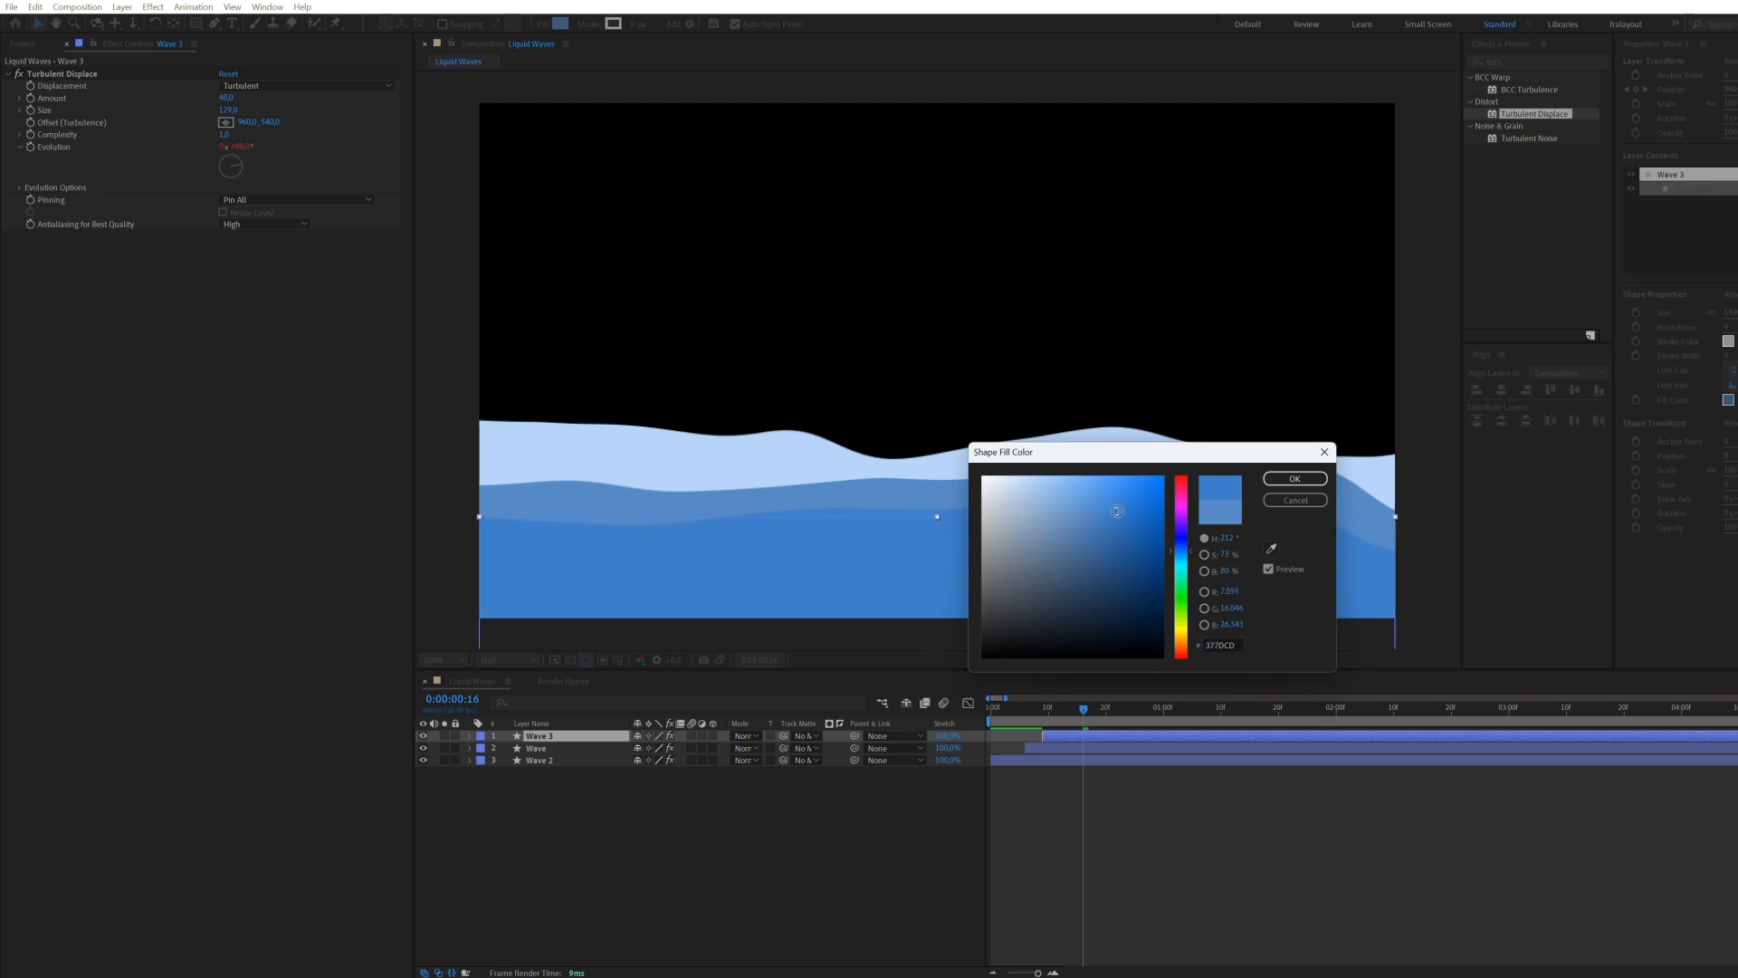
{"action": "left_click", "coordinate": [1112, 529]}
{"action": "left_click", "coordinate": [1295, 478]}
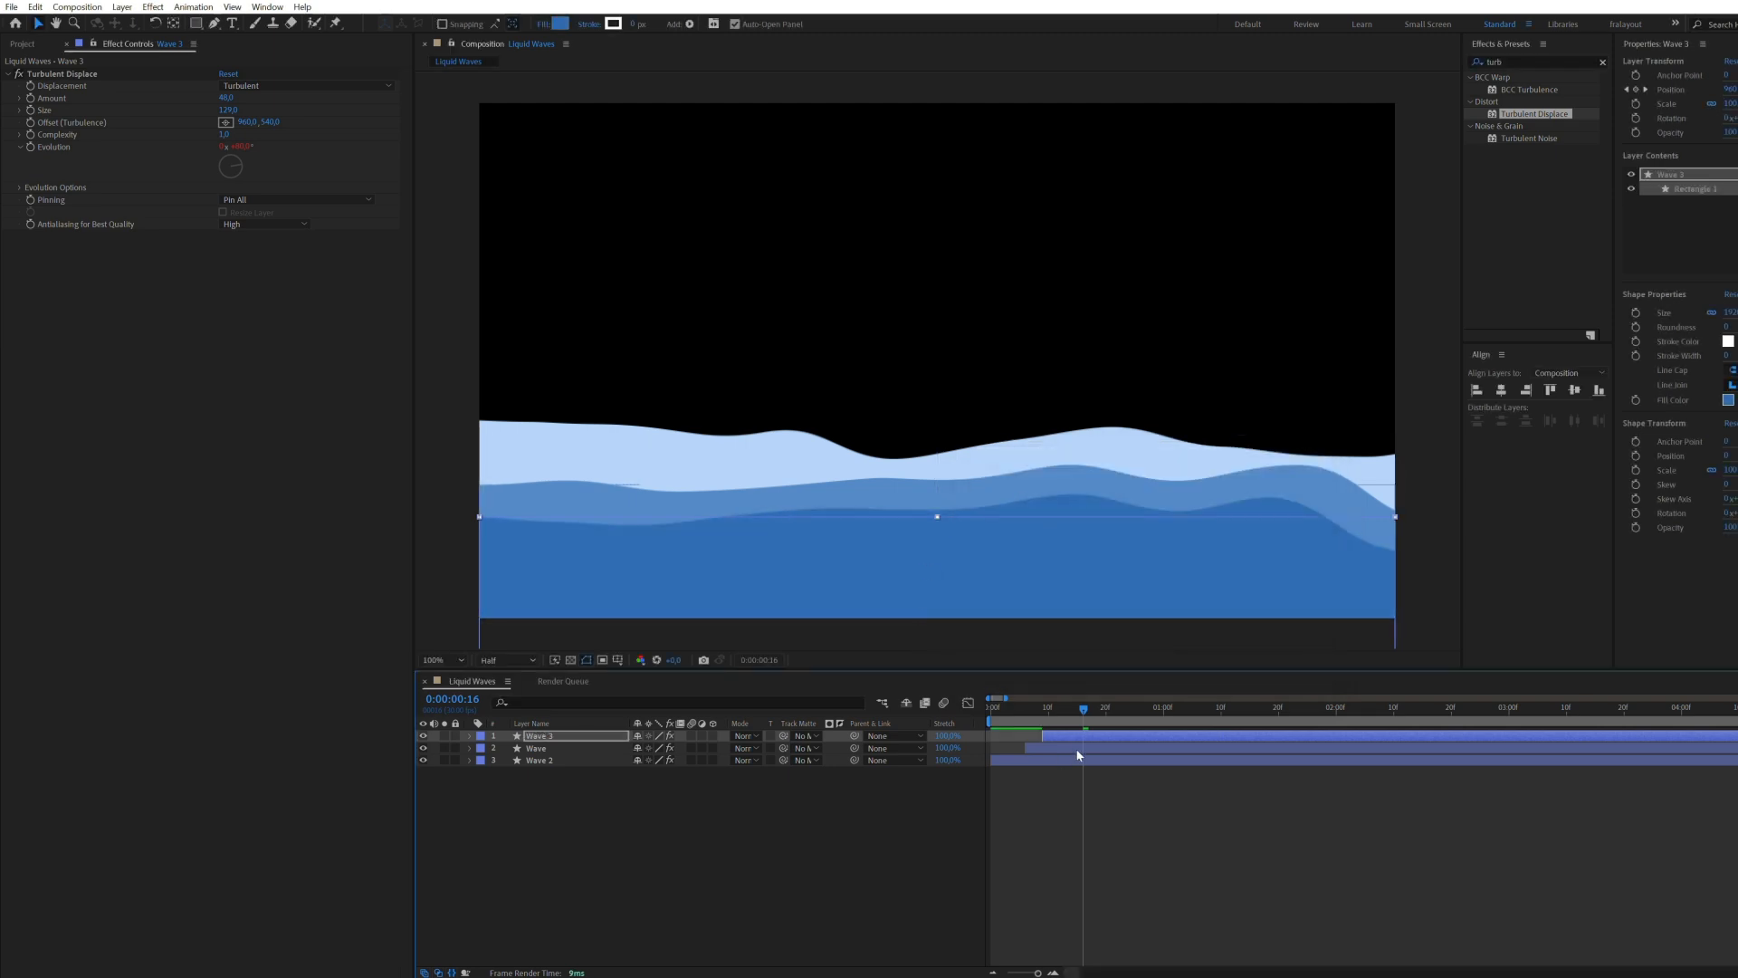
{"action": "left_click_drag", "start_coordinate": [1052, 741], "coordinate": [1025, 736]}
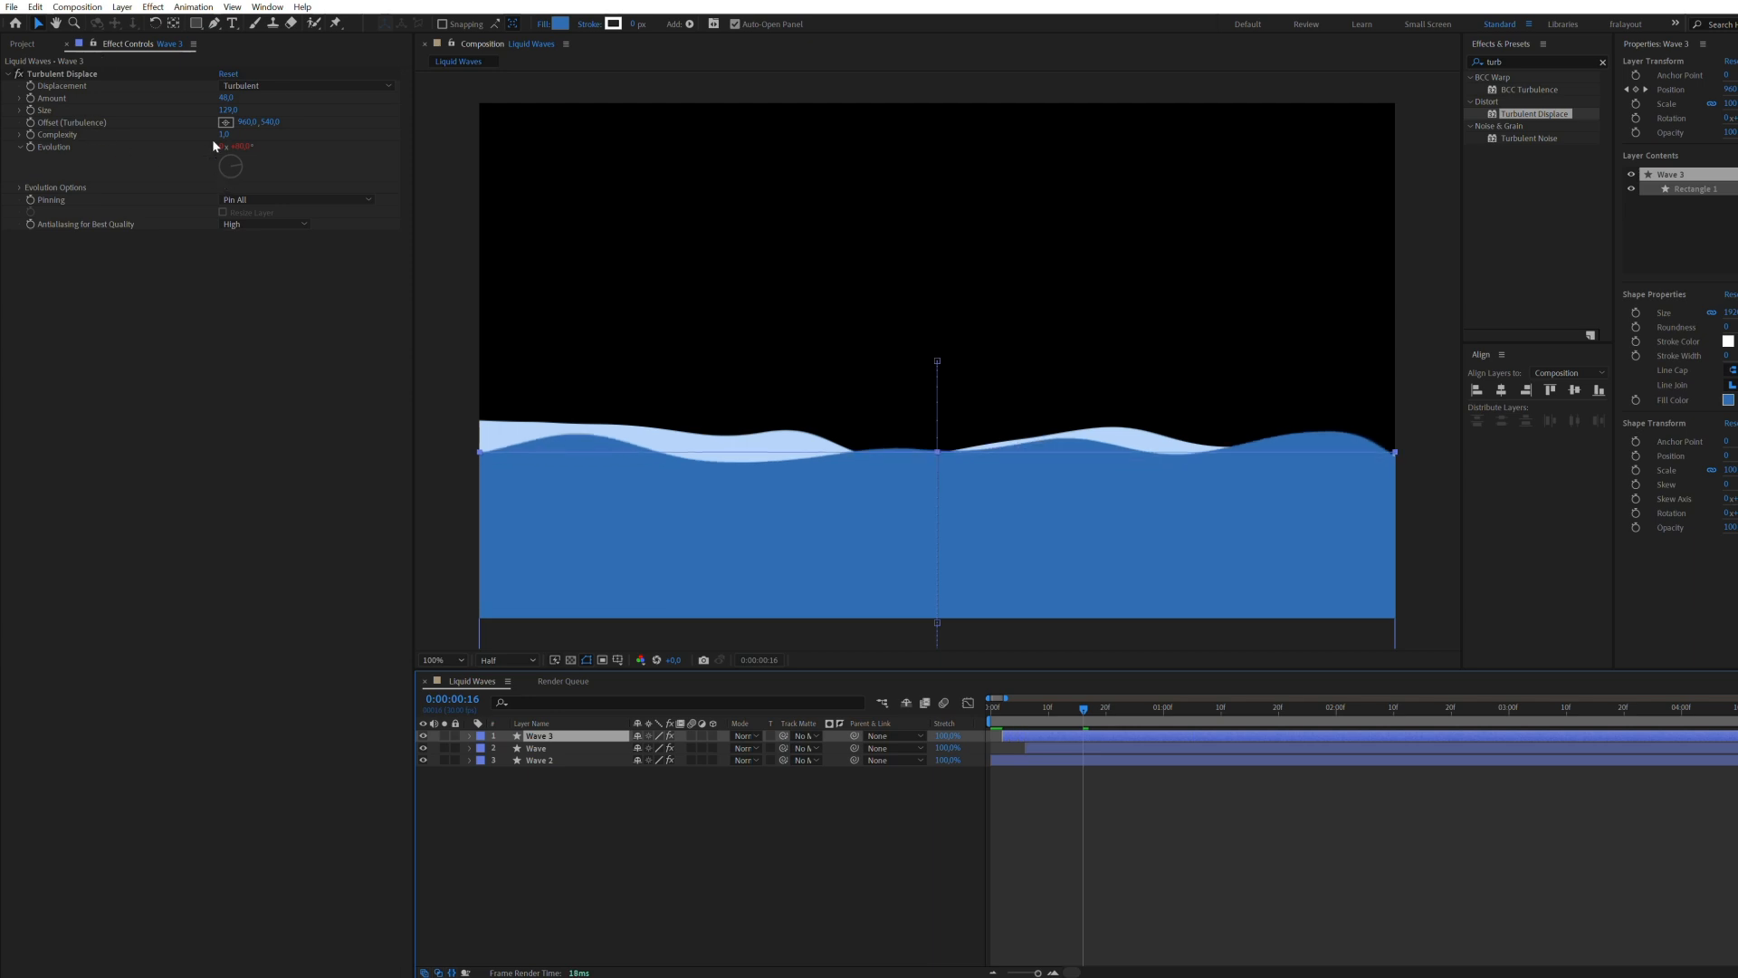
Step: Set Wave 3's Turbulent Displace random seed to 2 and reduce the layer's opacity for a semi-transparent front wave
{"action": "left_click", "coordinate": [20, 188]}
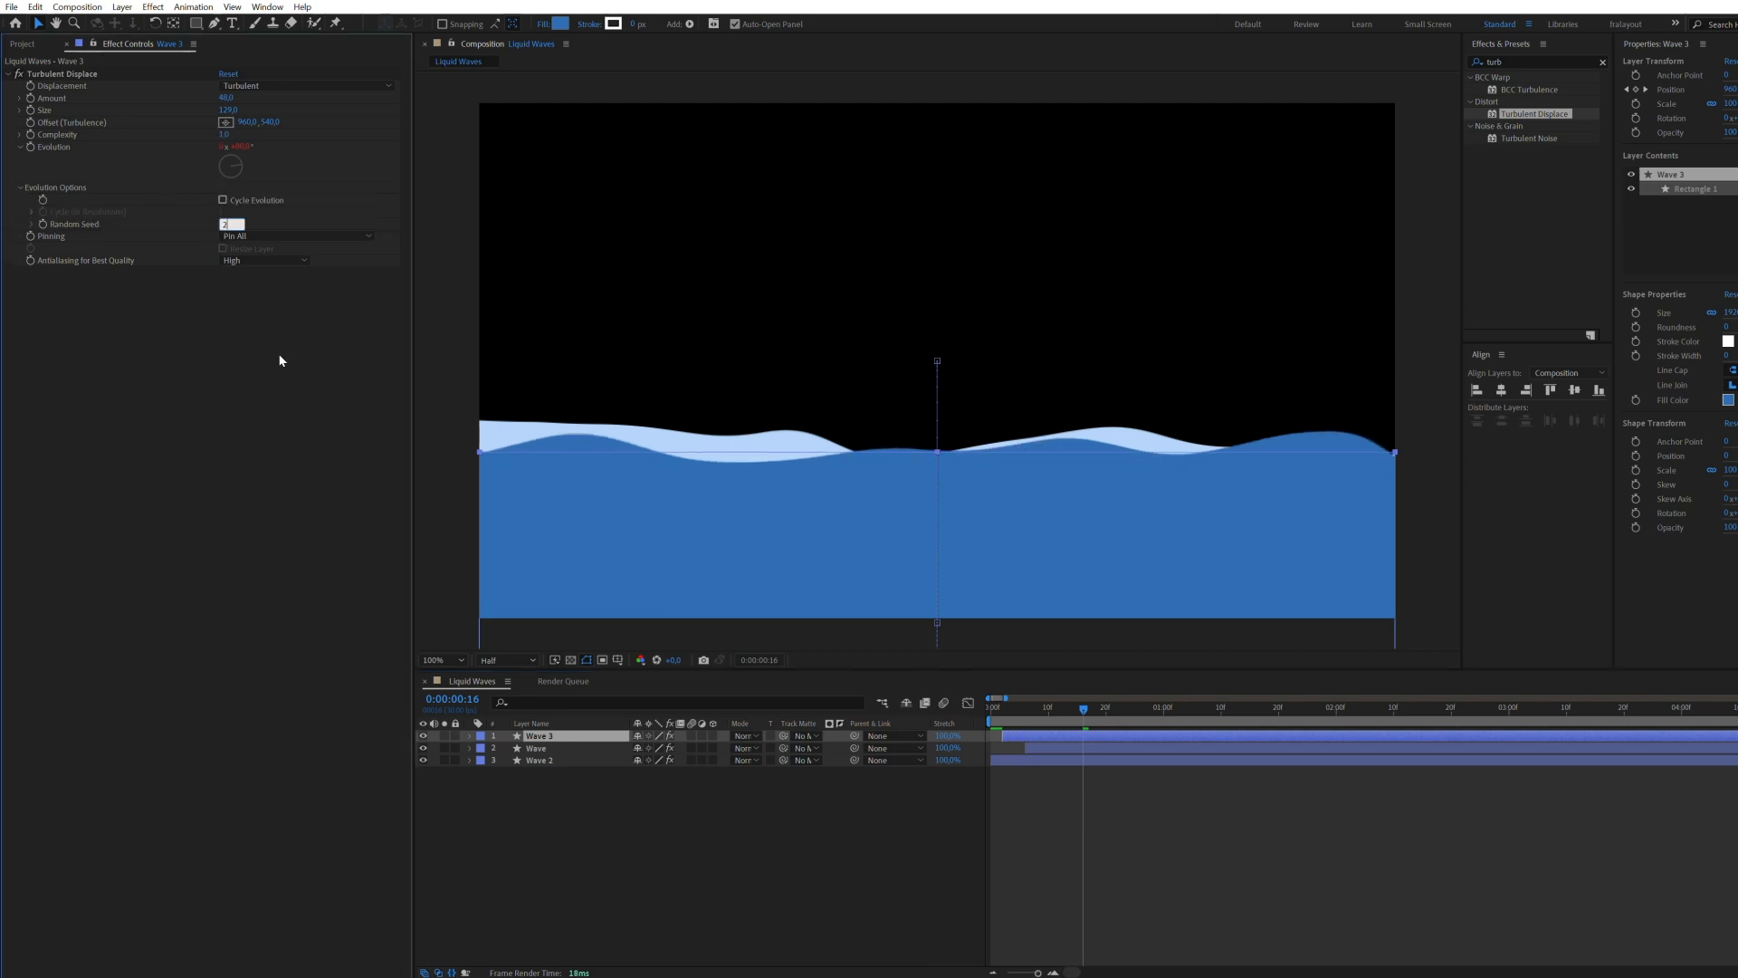
{"action": "left_click", "coordinate": [1076, 826]}
{"action": "left_click", "coordinate": [1064, 739]}
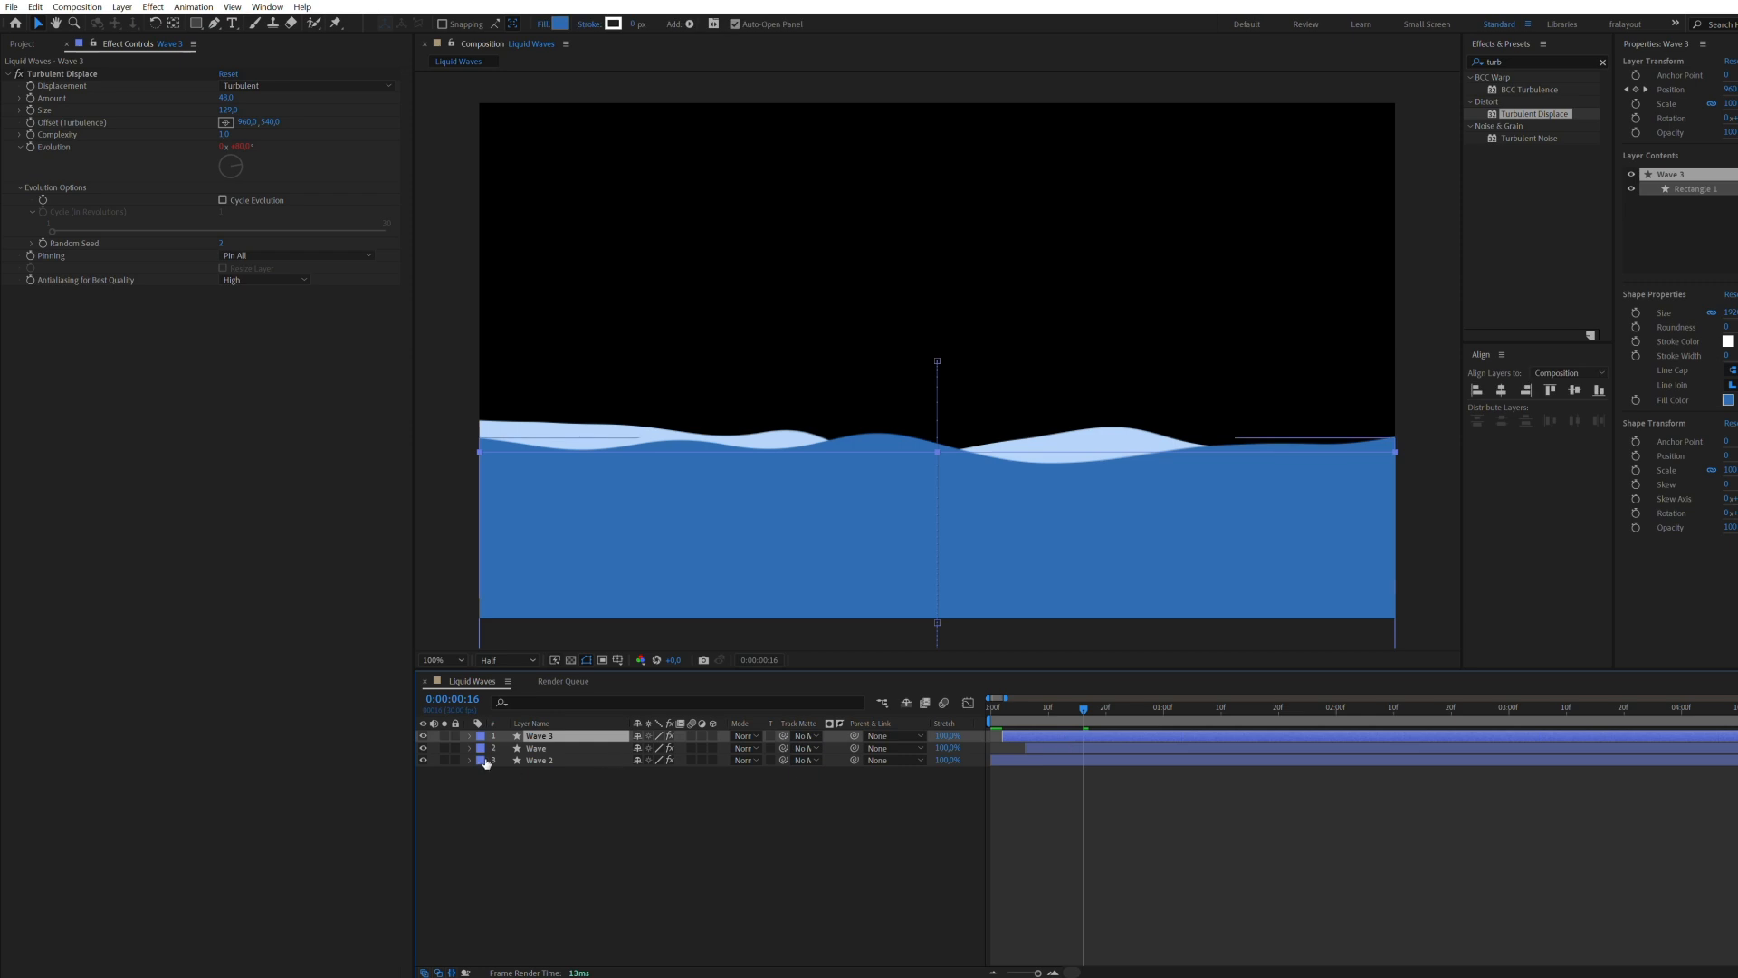
{"action": "key", "text": "t"}
{"action": "left_click_drag", "start_coordinate": [640, 747], "coordinate": [606, 741]}
{"action": "left_click_drag", "start_coordinate": [1083, 706], "coordinate": [942, 718]}
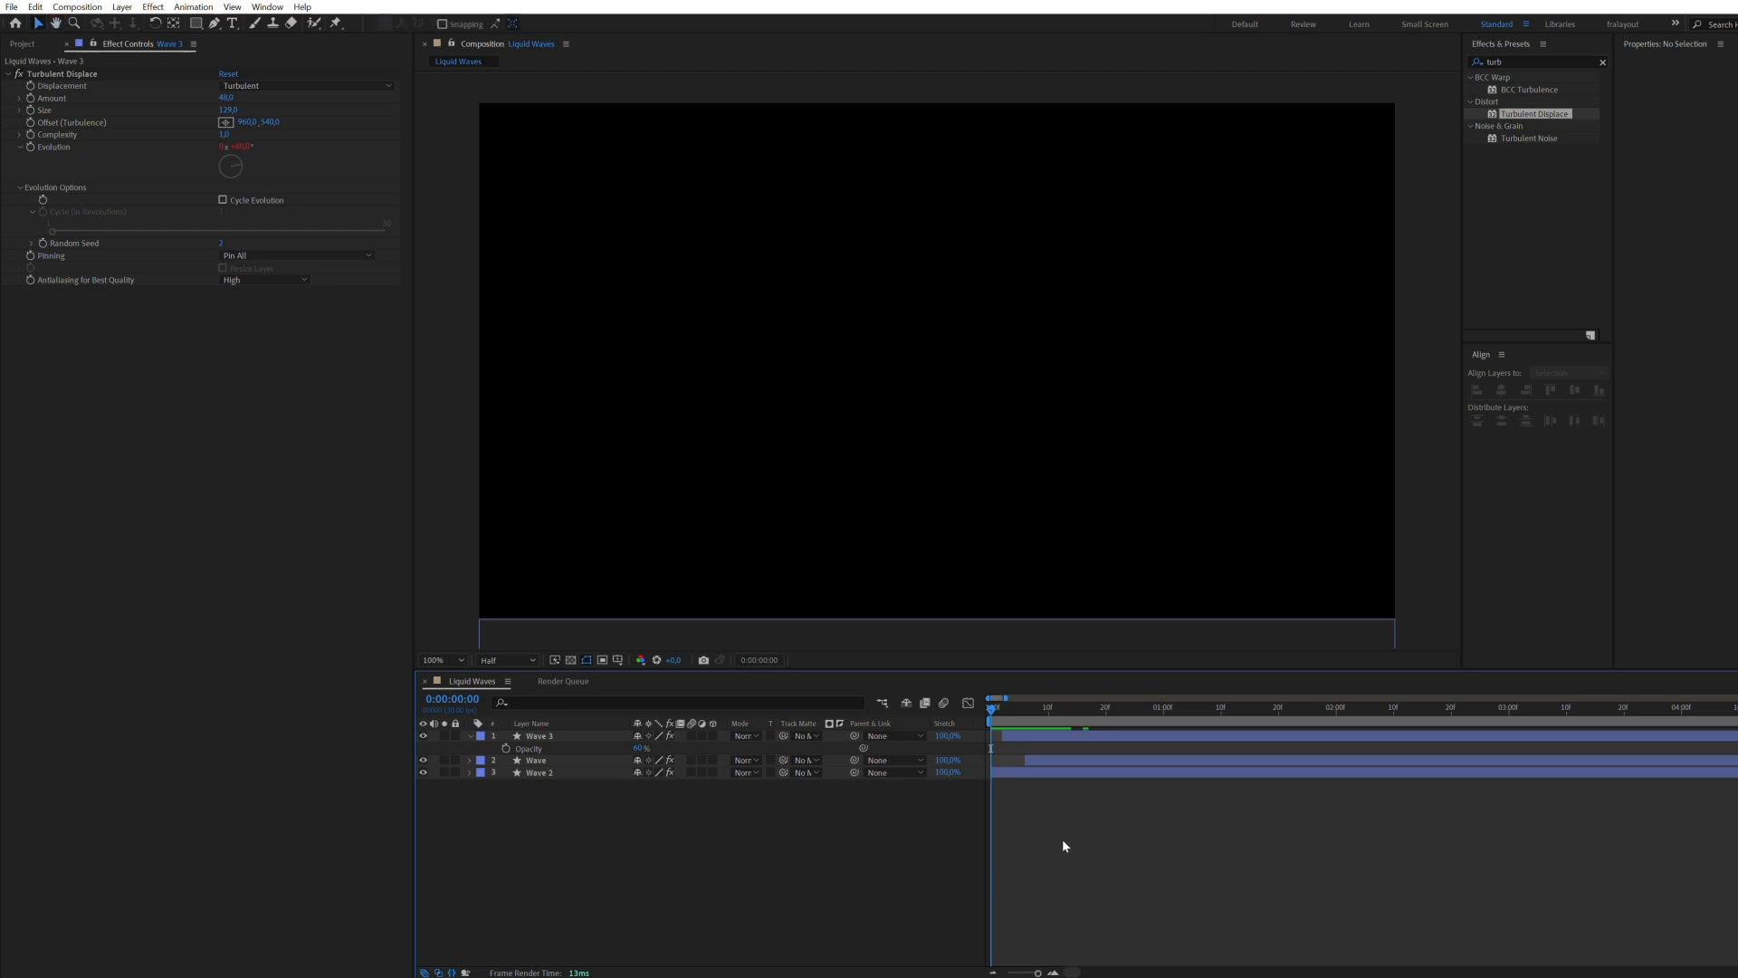
{"action": "left_click", "coordinate": [470, 736]}
{"action": "key", "text": "space"}
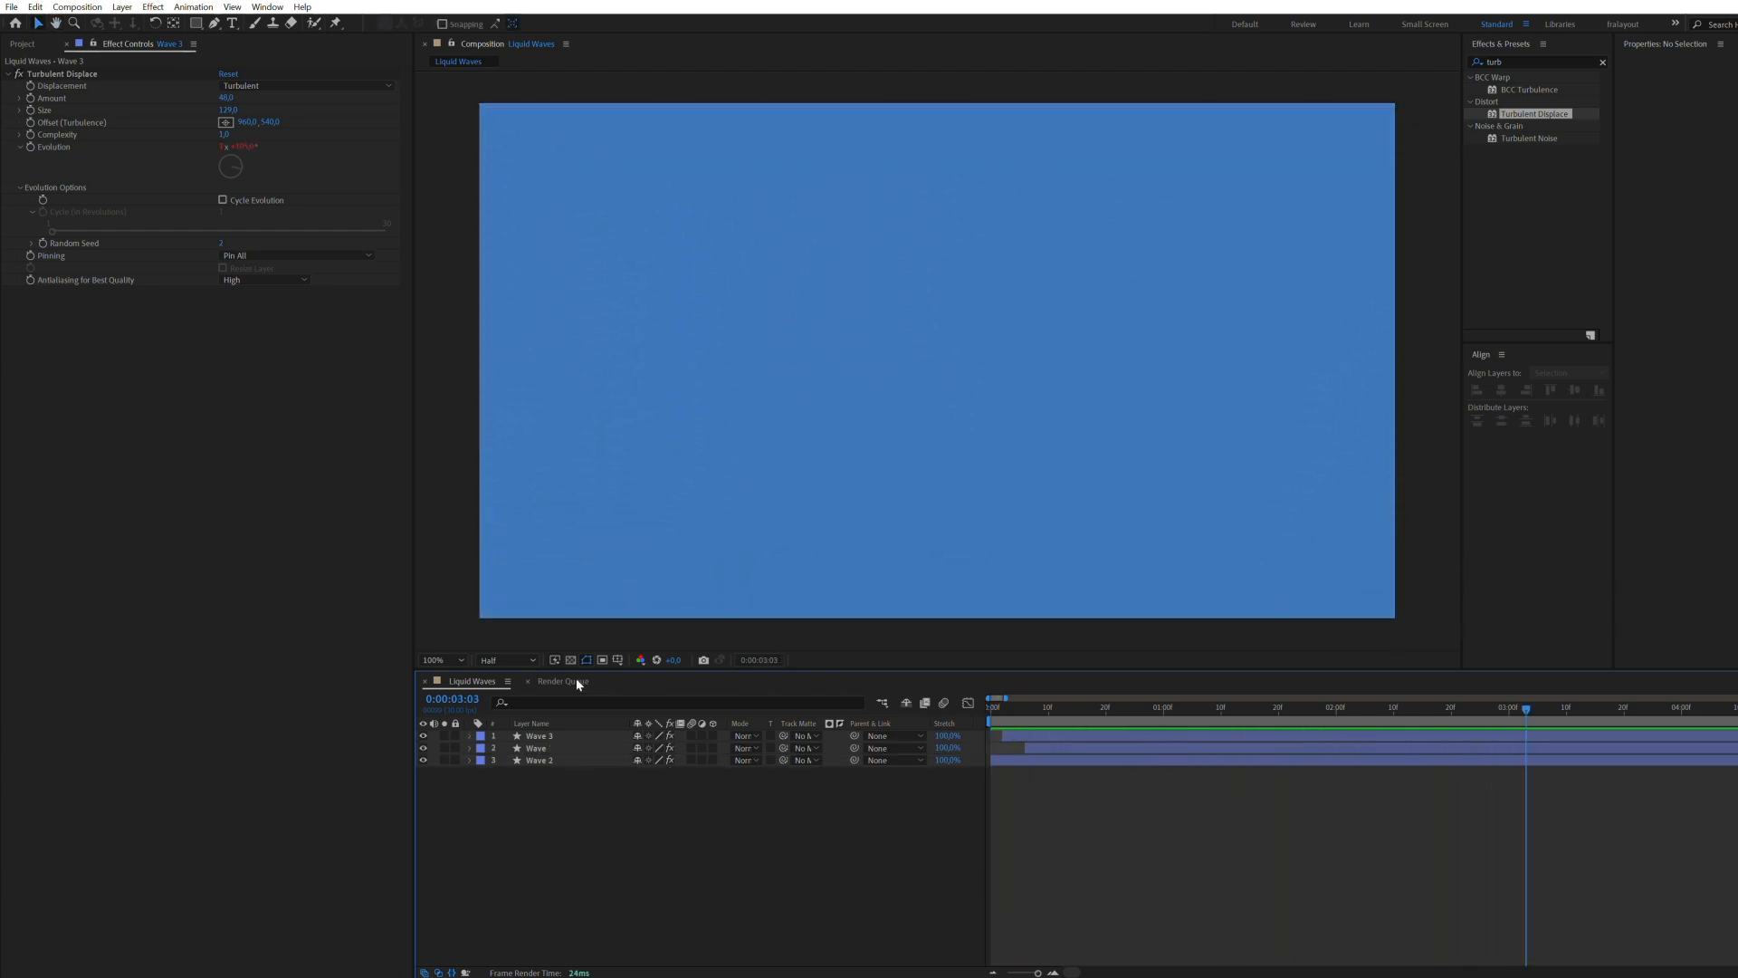
Step: Create a new composition from the Liquid Waves composition in the project
{"action": "left_click", "coordinate": [31, 44]}
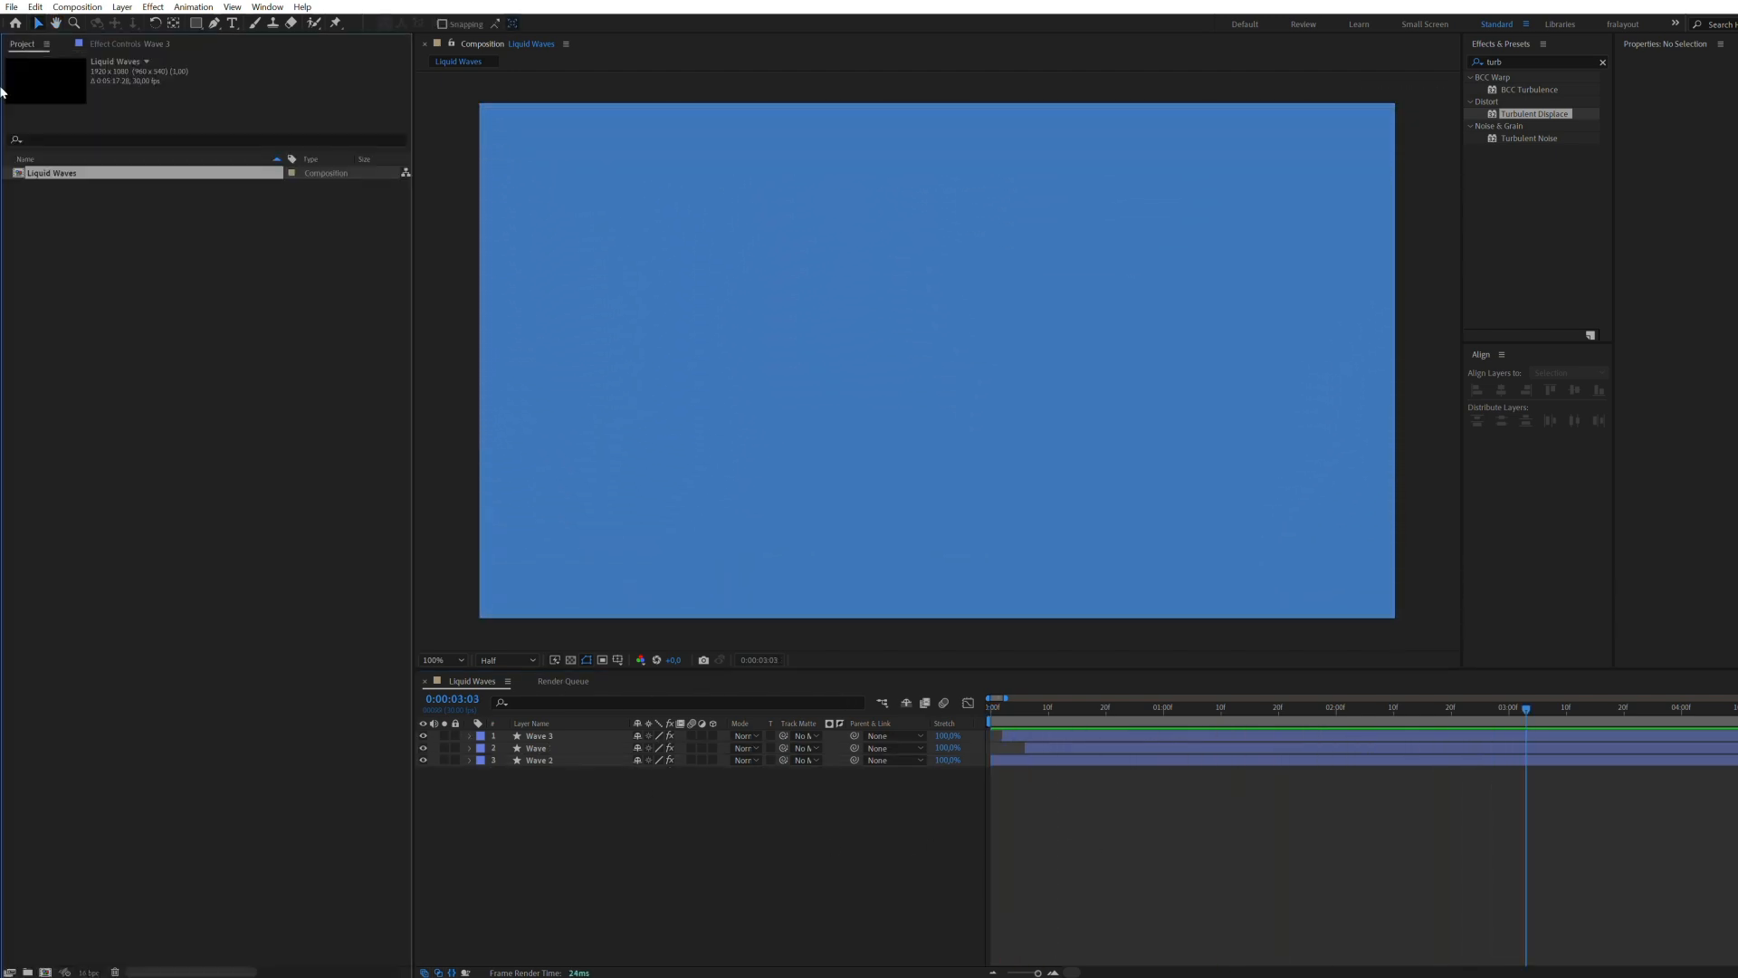
{"action": "left_click", "coordinate": [50, 174]}
{"action": "left_click_drag", "start_coordinate": [45, 972], "coordinate": [46, 972]}
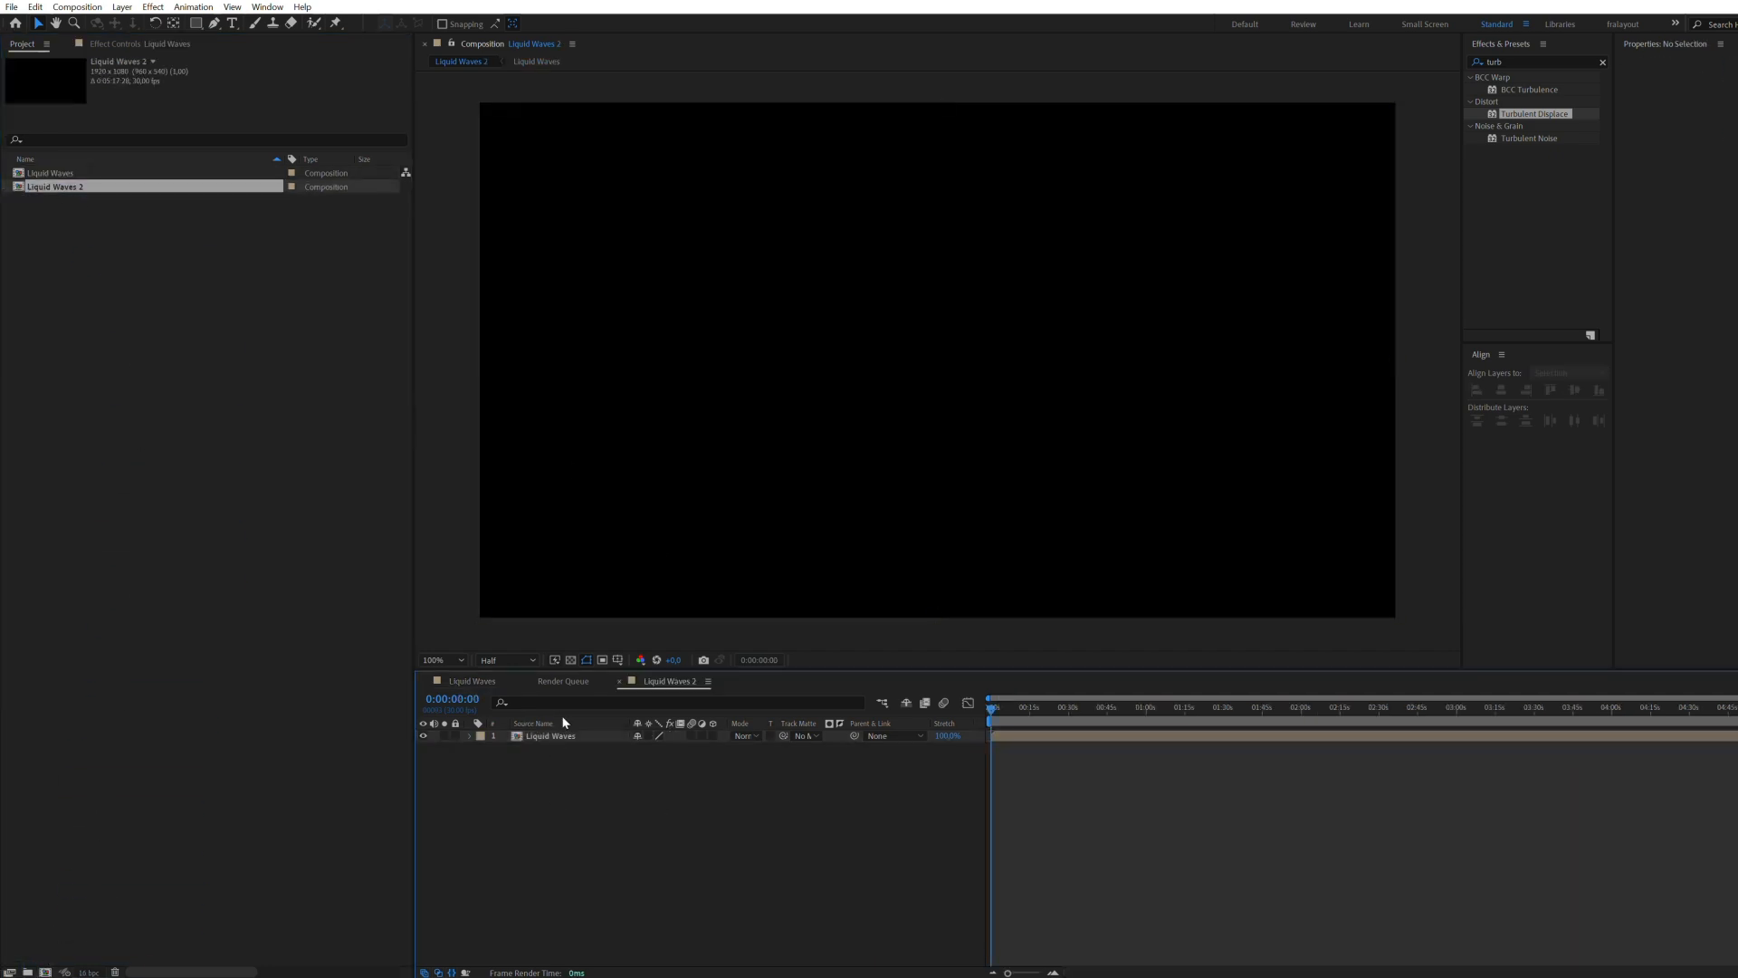
Step: End the new composition's work area at about 3 seconds and return to the first frame
{"action": "left_click_drag", "start_coordinate": [992, 702], "coordinate": [1126, 720]}
{"action": "scroll", "coordinate": [988, 739], "scroll_direction": "up", "scroll_amount": 7}
{"action": "scroll", "coordinate": [1007, 735], "scroll_direction": "down", "scroll_amount": 7}
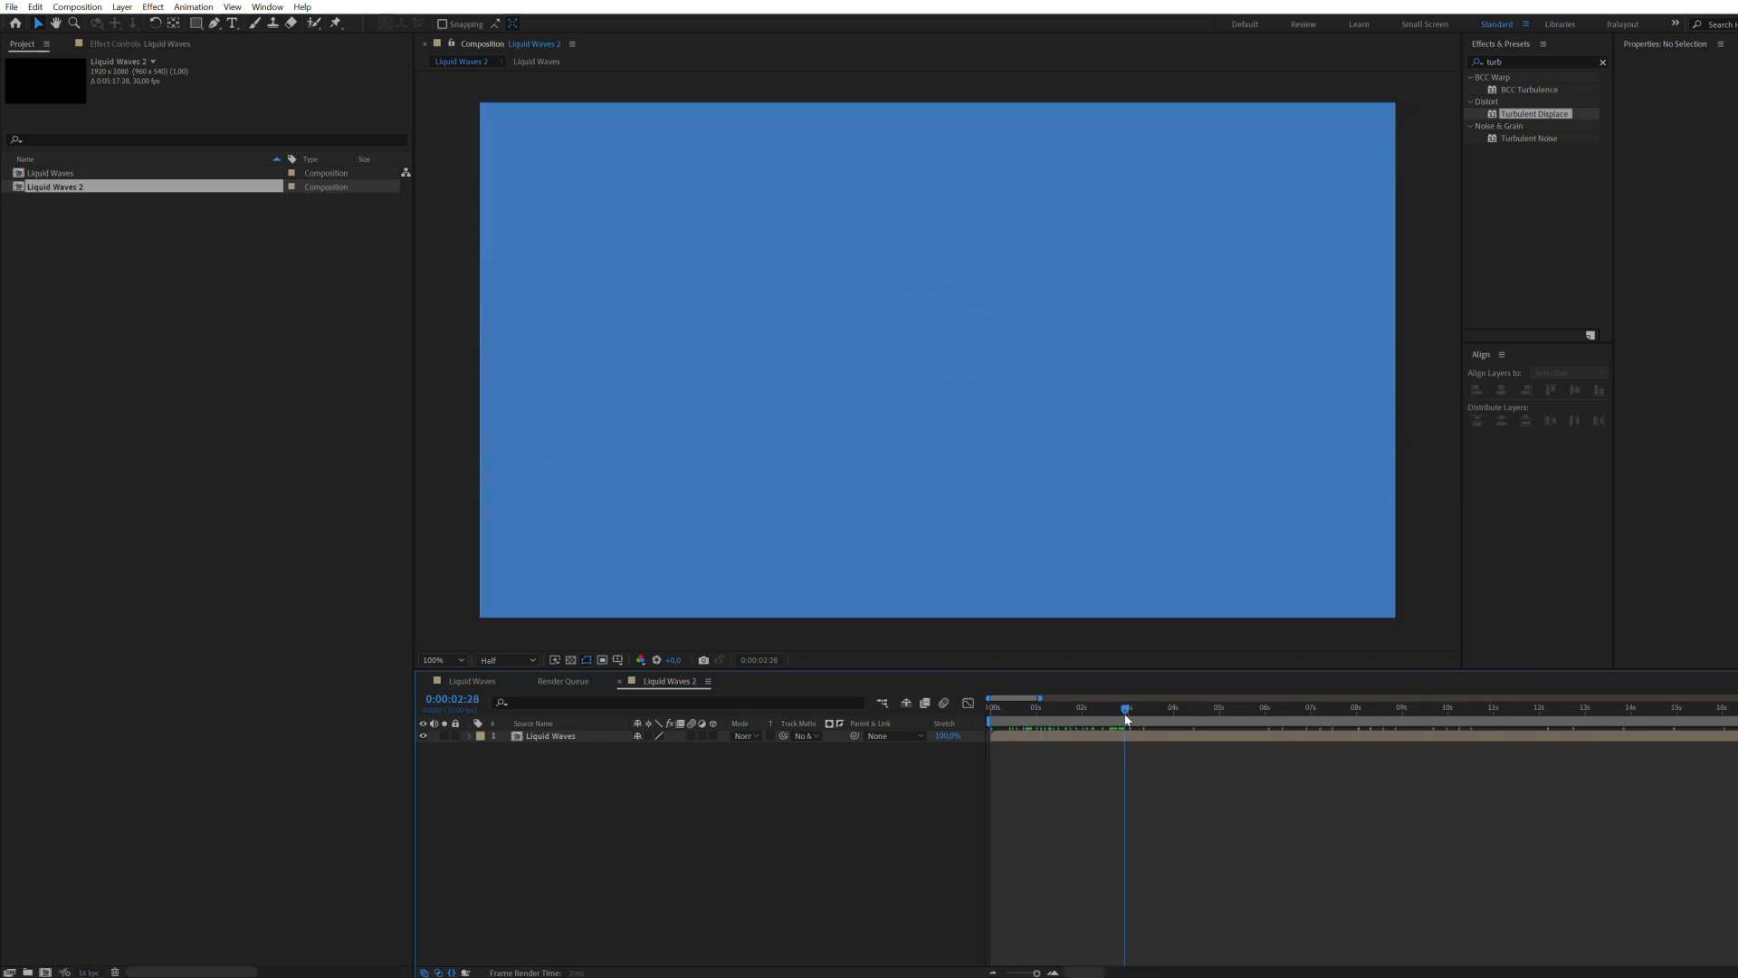
{"action": "key", "text": "n"}
{"action": "key", "text": "Home"}
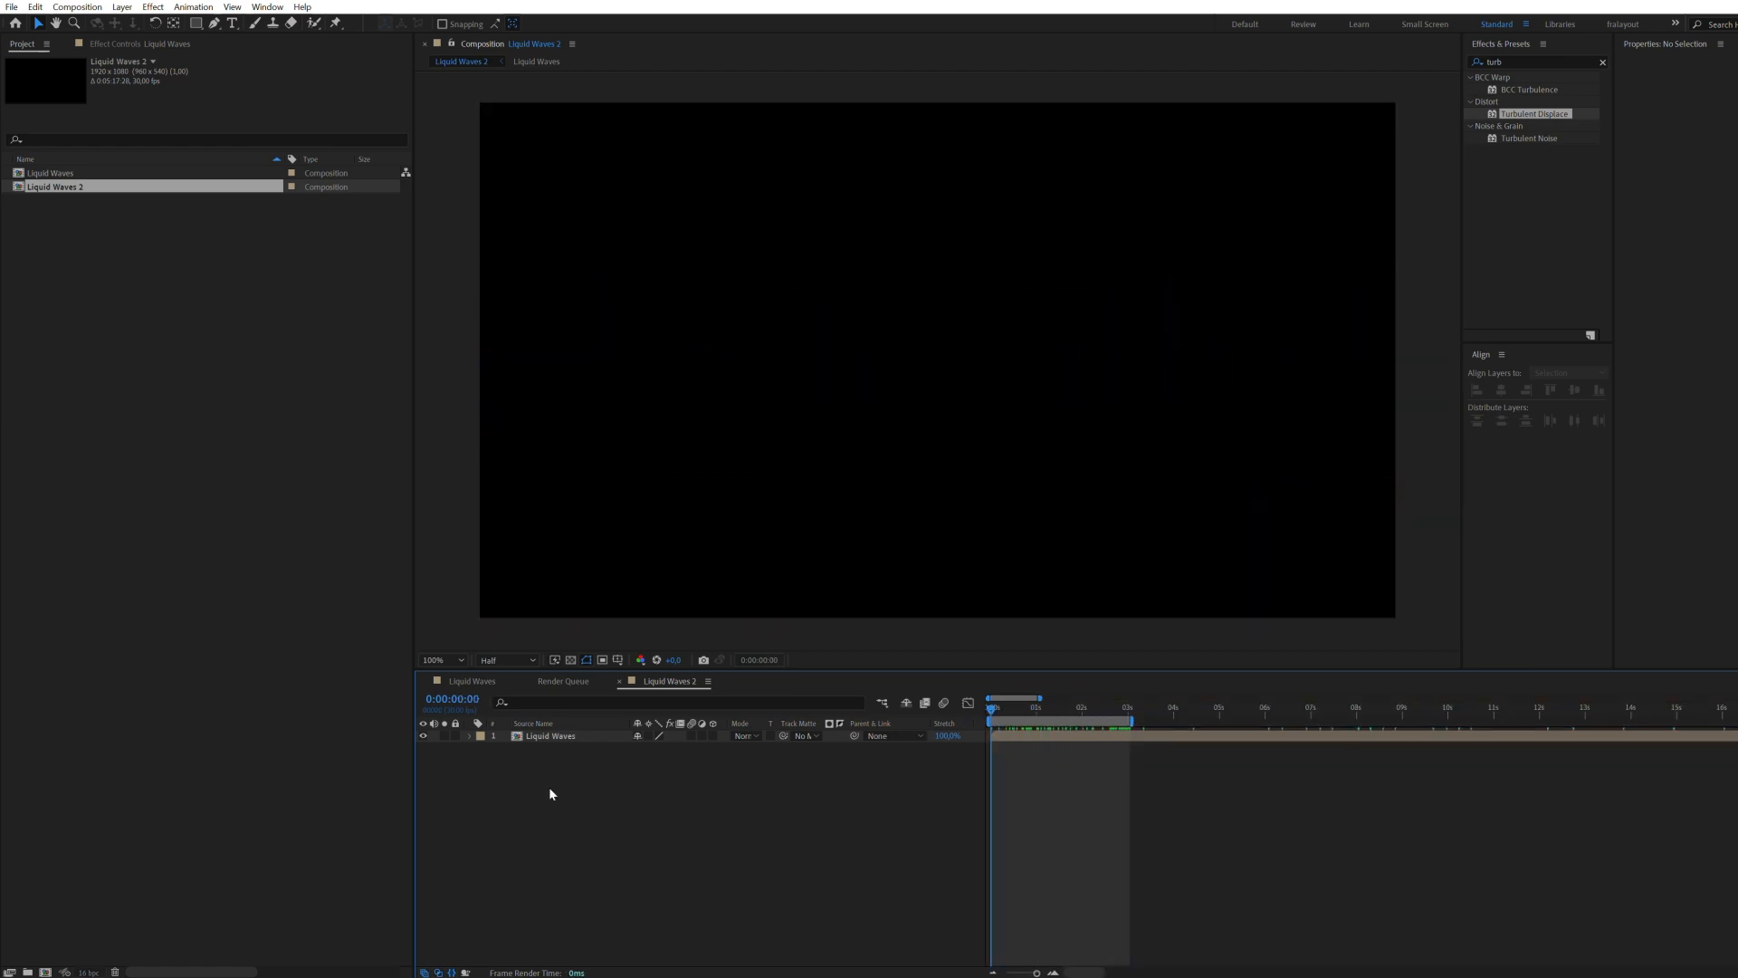
Step: Add a text layer reading HELLO to the Liquid Waves 2 composition
{"action": "right_click", "coordinate": [550, 793]}
{"action": "mouse_move", "coordinate": [625, 798]}
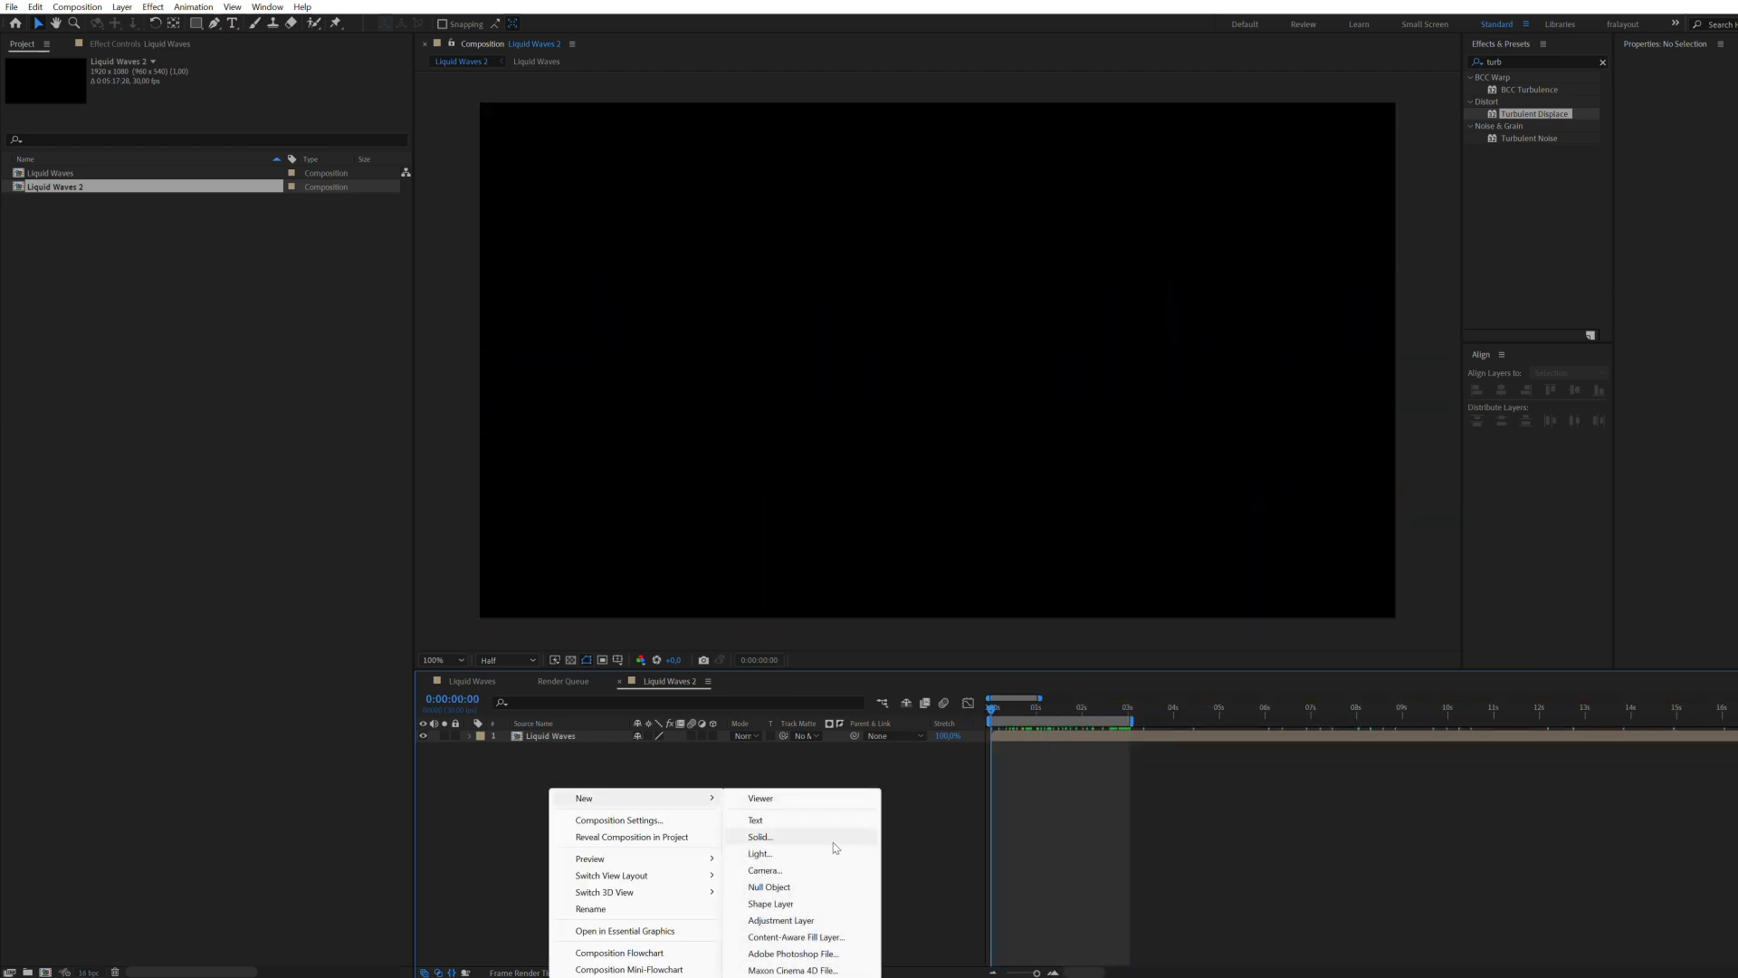
{"action": "left_click", "coordinate": [786, 819]}
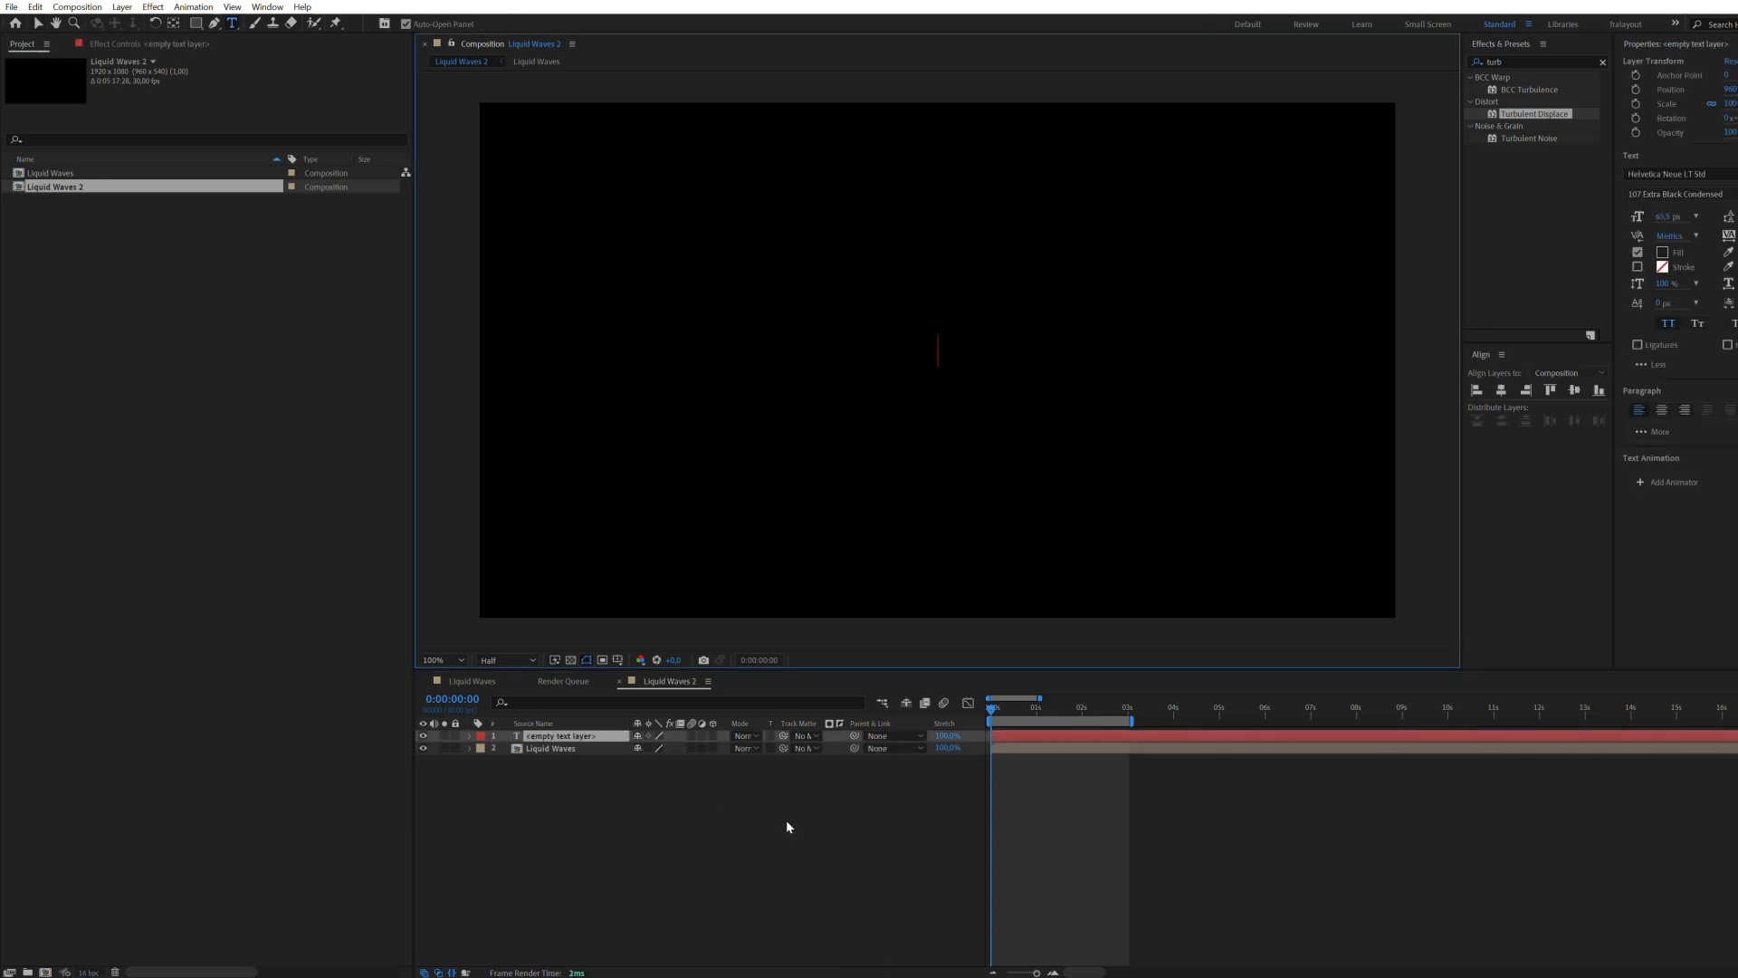
{"action": "type", "text": "HELLO"}
Step: Set the HELLO text in Gotham Ultra with centered paragraph alignment
{"action": "key", "text": "ctrl+a"}
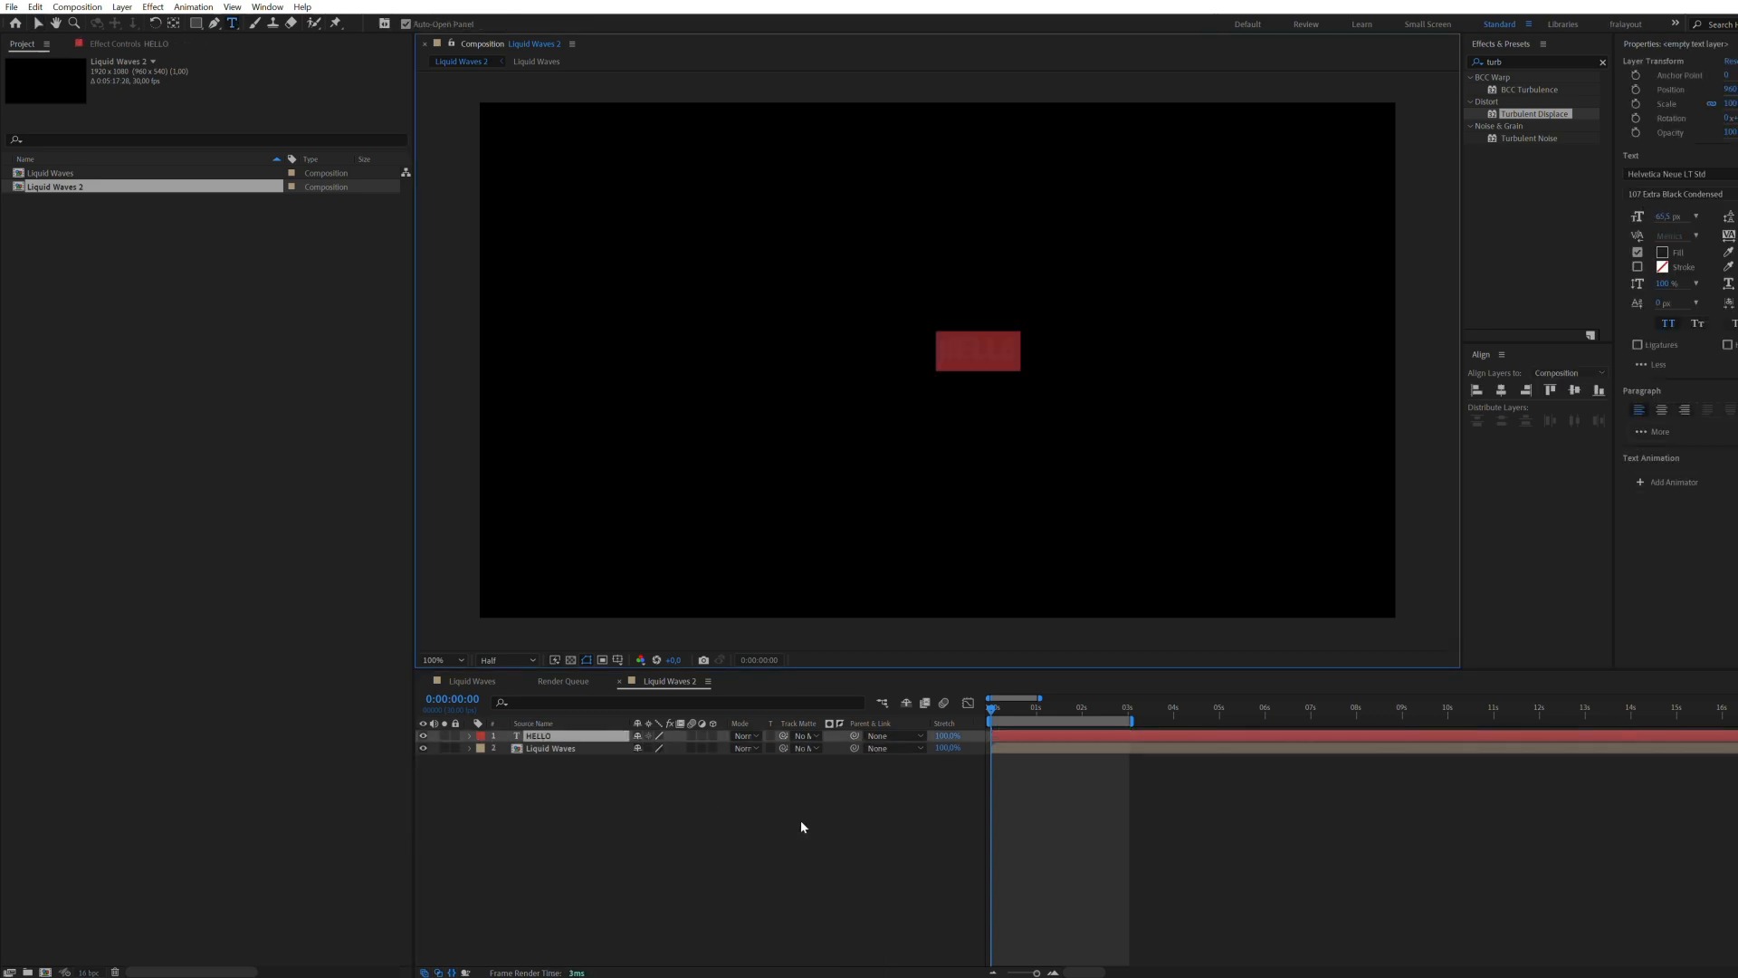
{"action": "left_click", "coordinate": [1709, 174]}
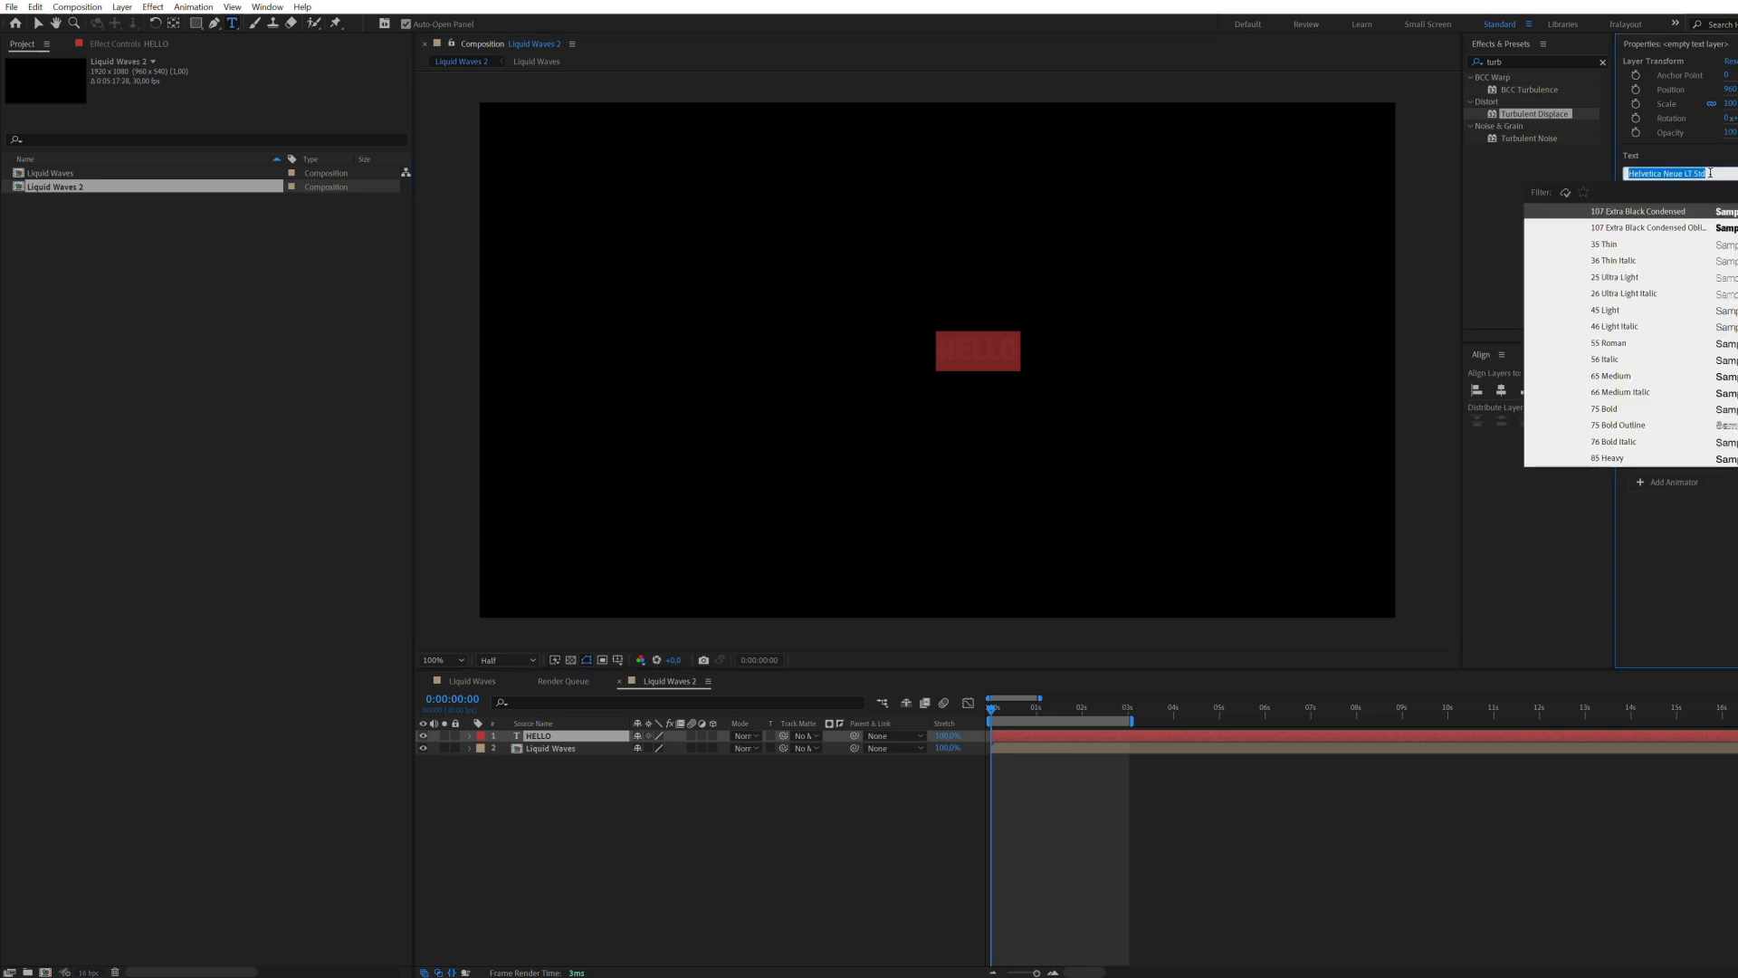
{"action": "type", "text": "GOTHAM"}
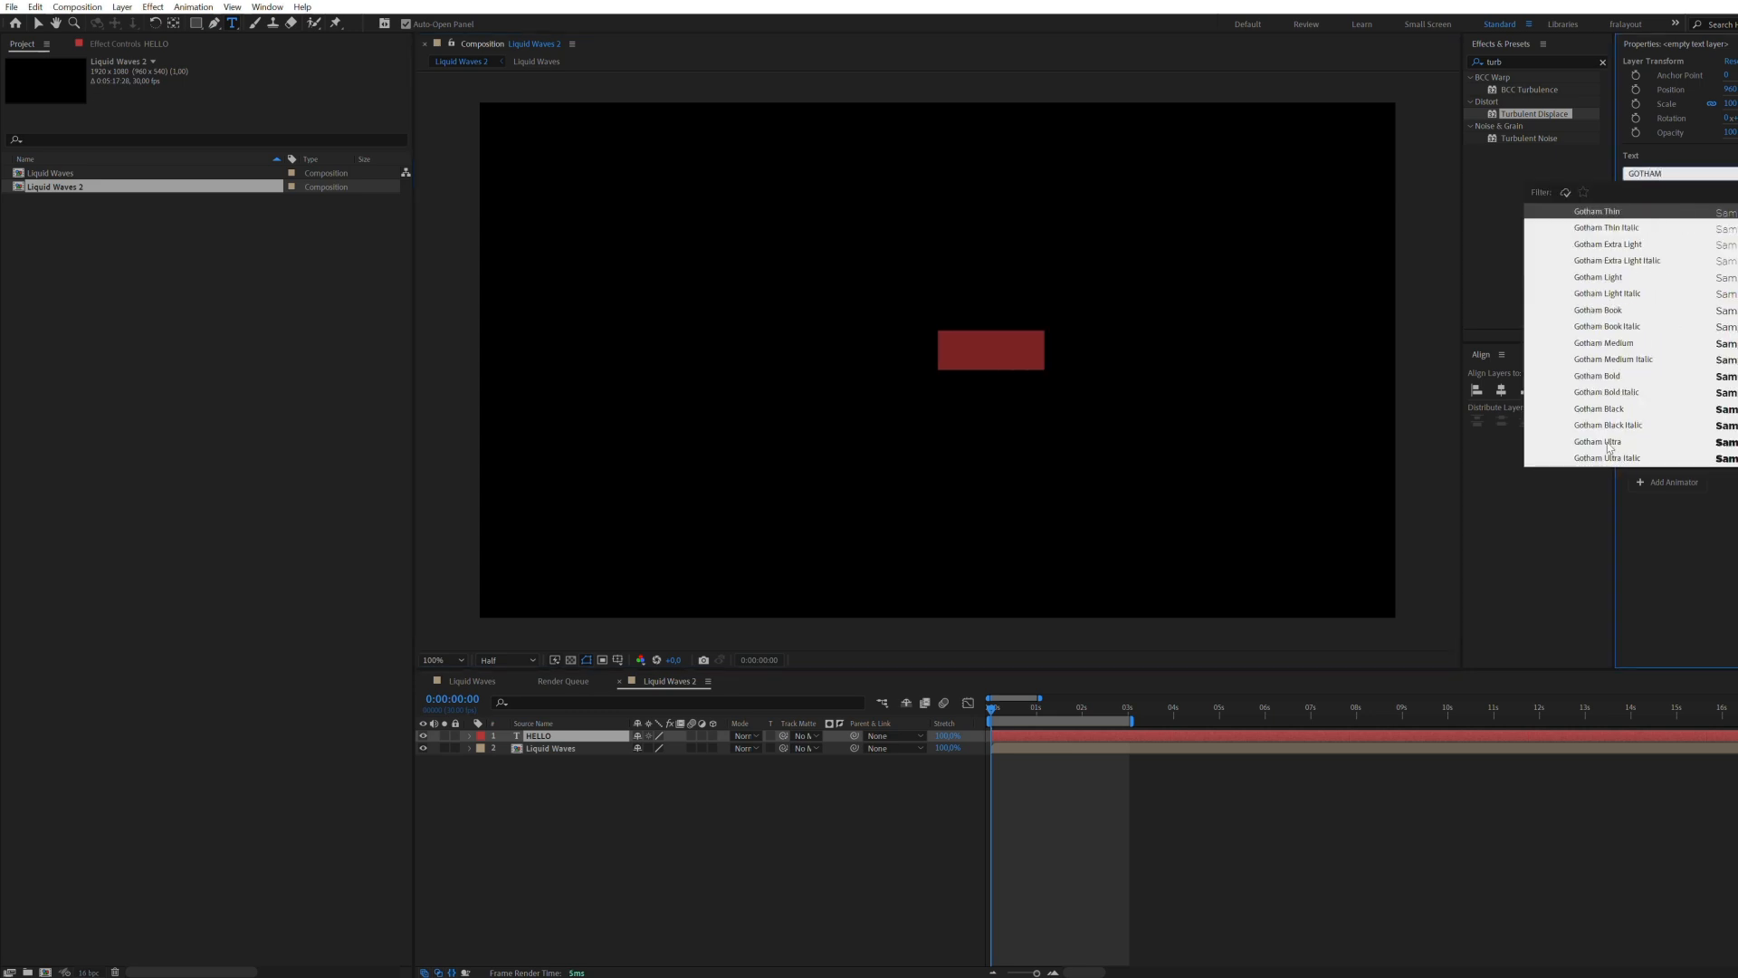
{"action": "left_click", "coordinate": [1607, 443]}
{"action": "left_click", "coordinate": [39, 24]}
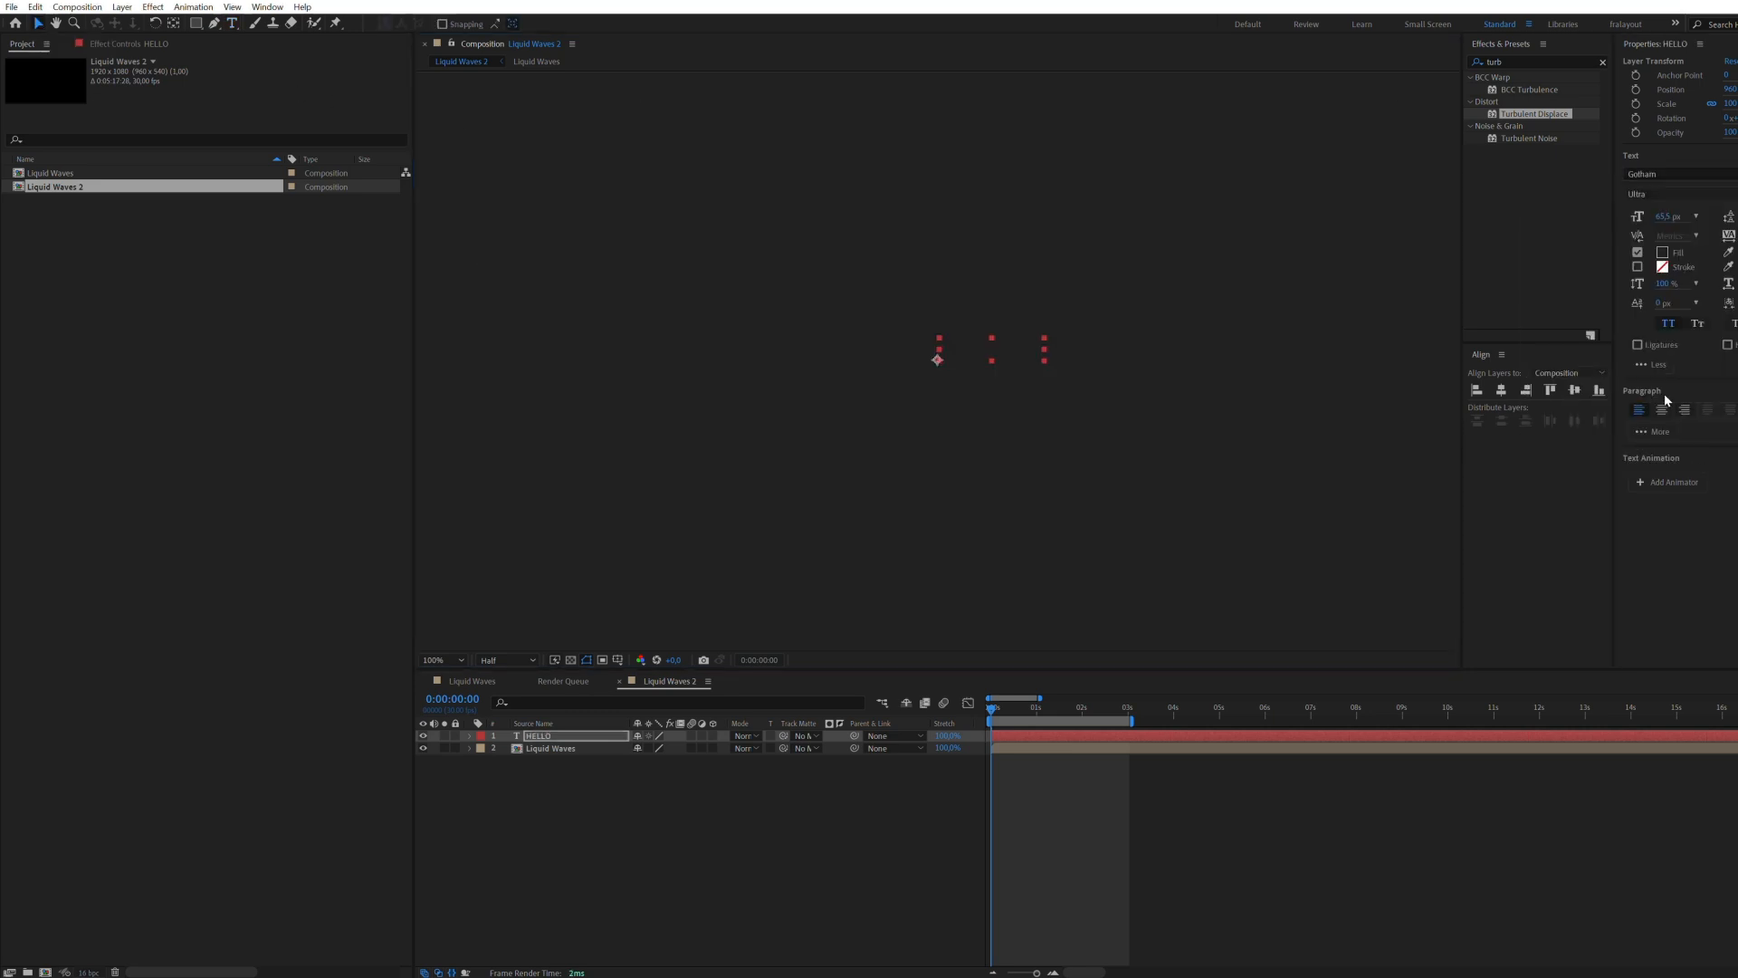
{"action": "left_click", "coordinate": [1662, 409]}
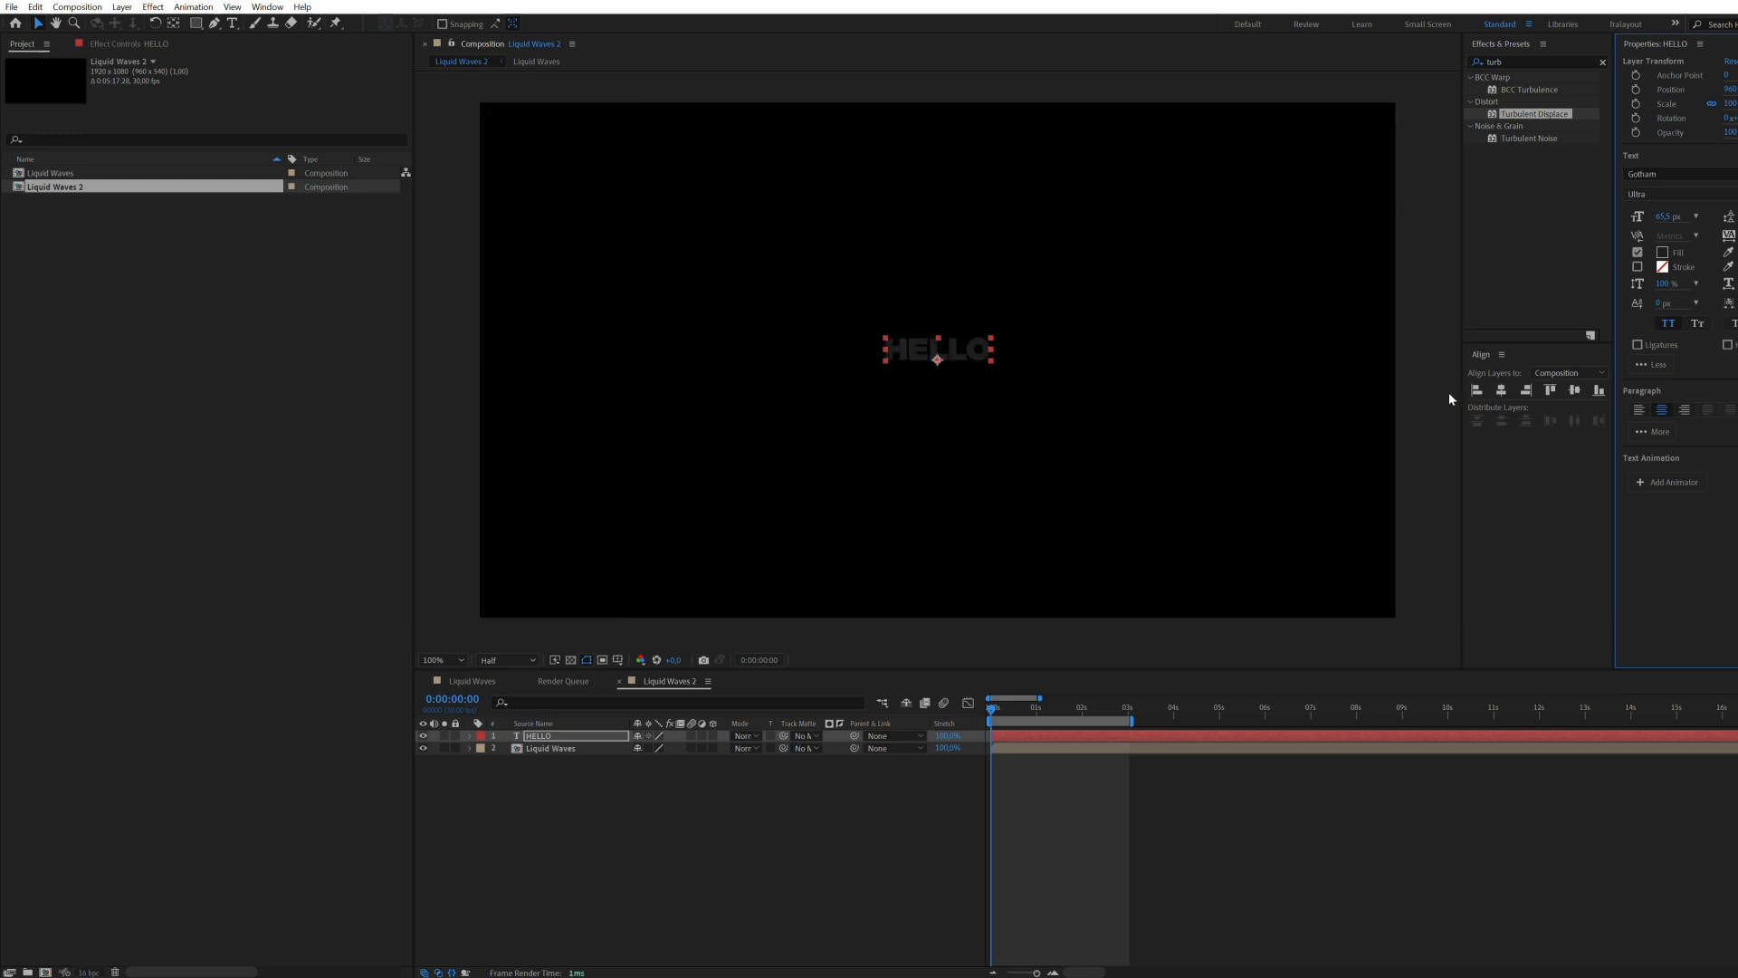
Step: Enlarge the HELLO text to nearly the full frame width and center it in the composition
{"action": "left_click", "coordinate": [1504, 395]}
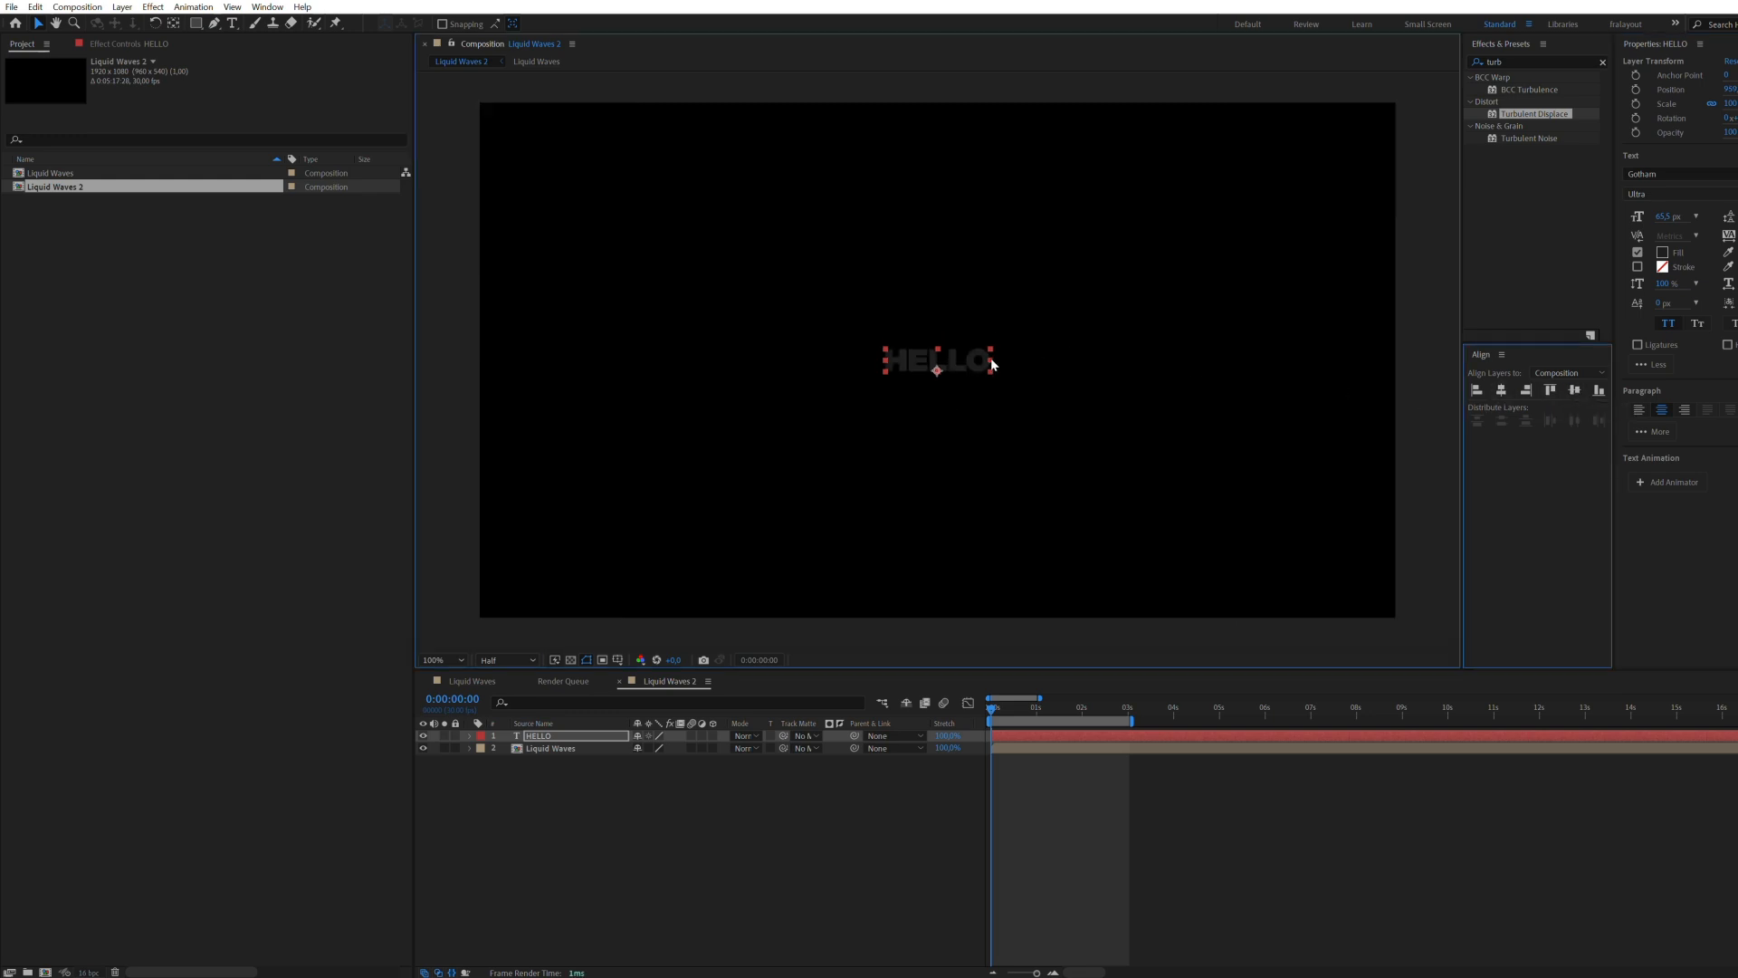
{"action": "left_click_drag", "start_coordinate": [992, 360], "coordinate": [1383, 366]}
{"action": "left_click", "coordinate": [1506, 391]}
{"action": "left_click", "coordinate": [1575, 390]}
{"action": "left_click", "coordinate": [1572, 390]}
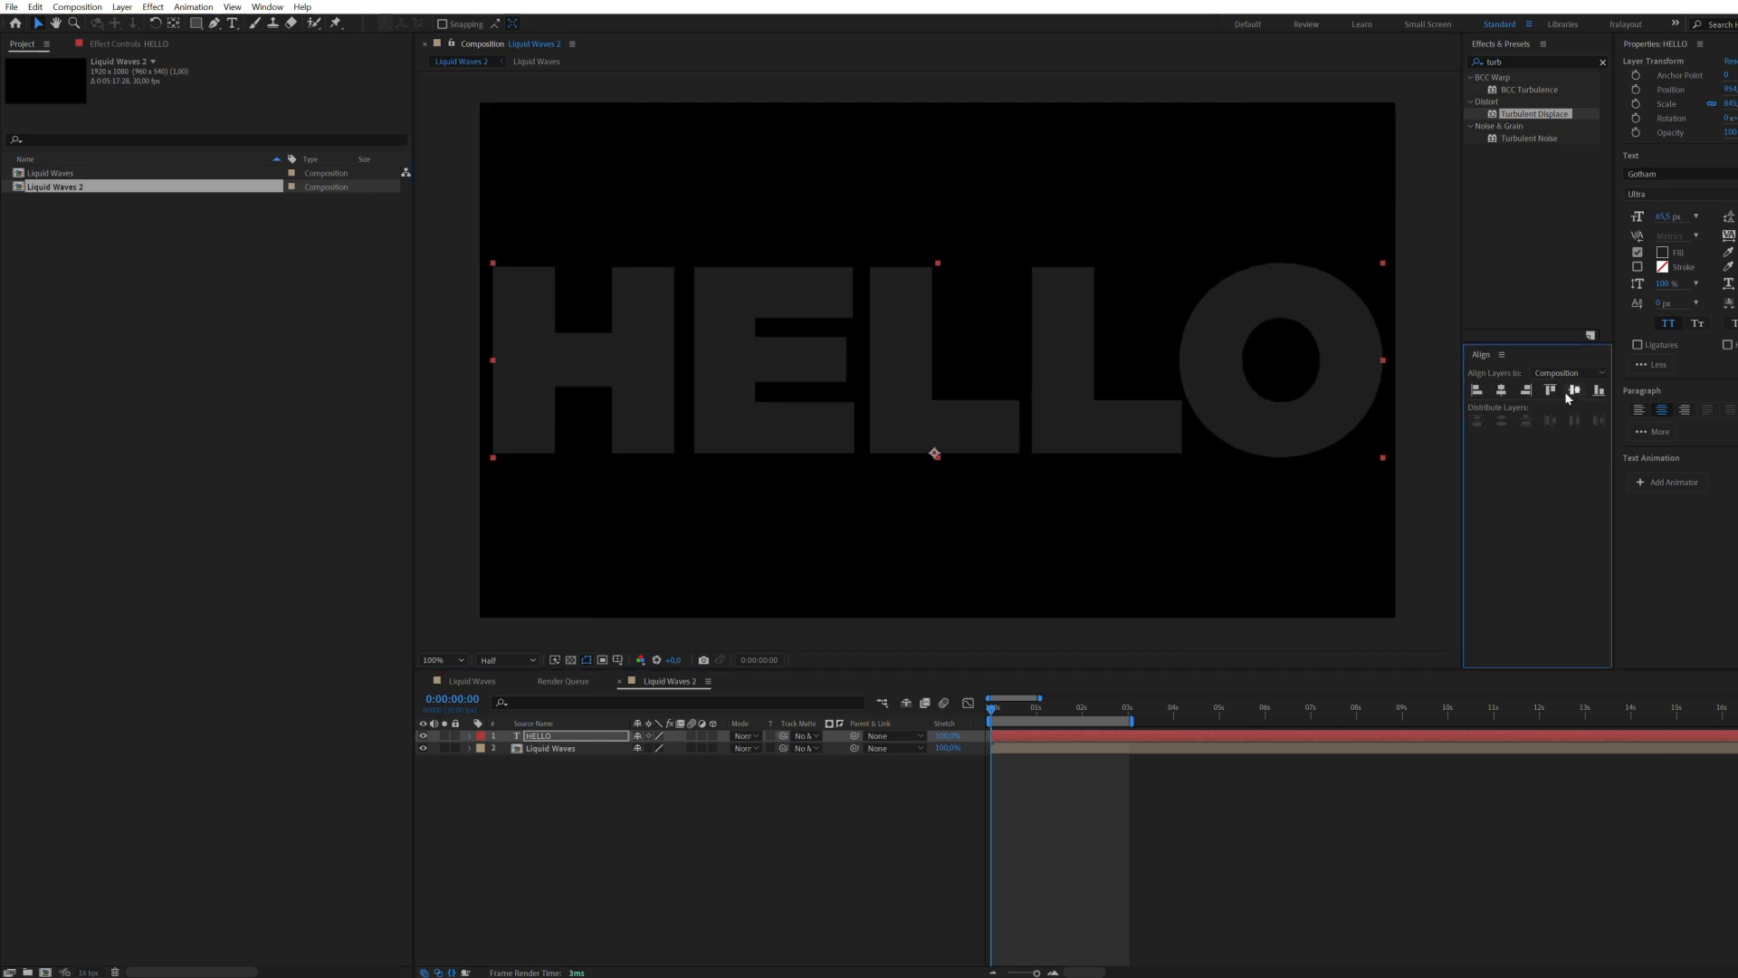
Step: Use the HELLO text as the track matte for the Liquid Waves layer and preview the wave filling the letters
{"action": "left_click", "coordinate": [974, 783]}
{"action": "key", "text": "space"}
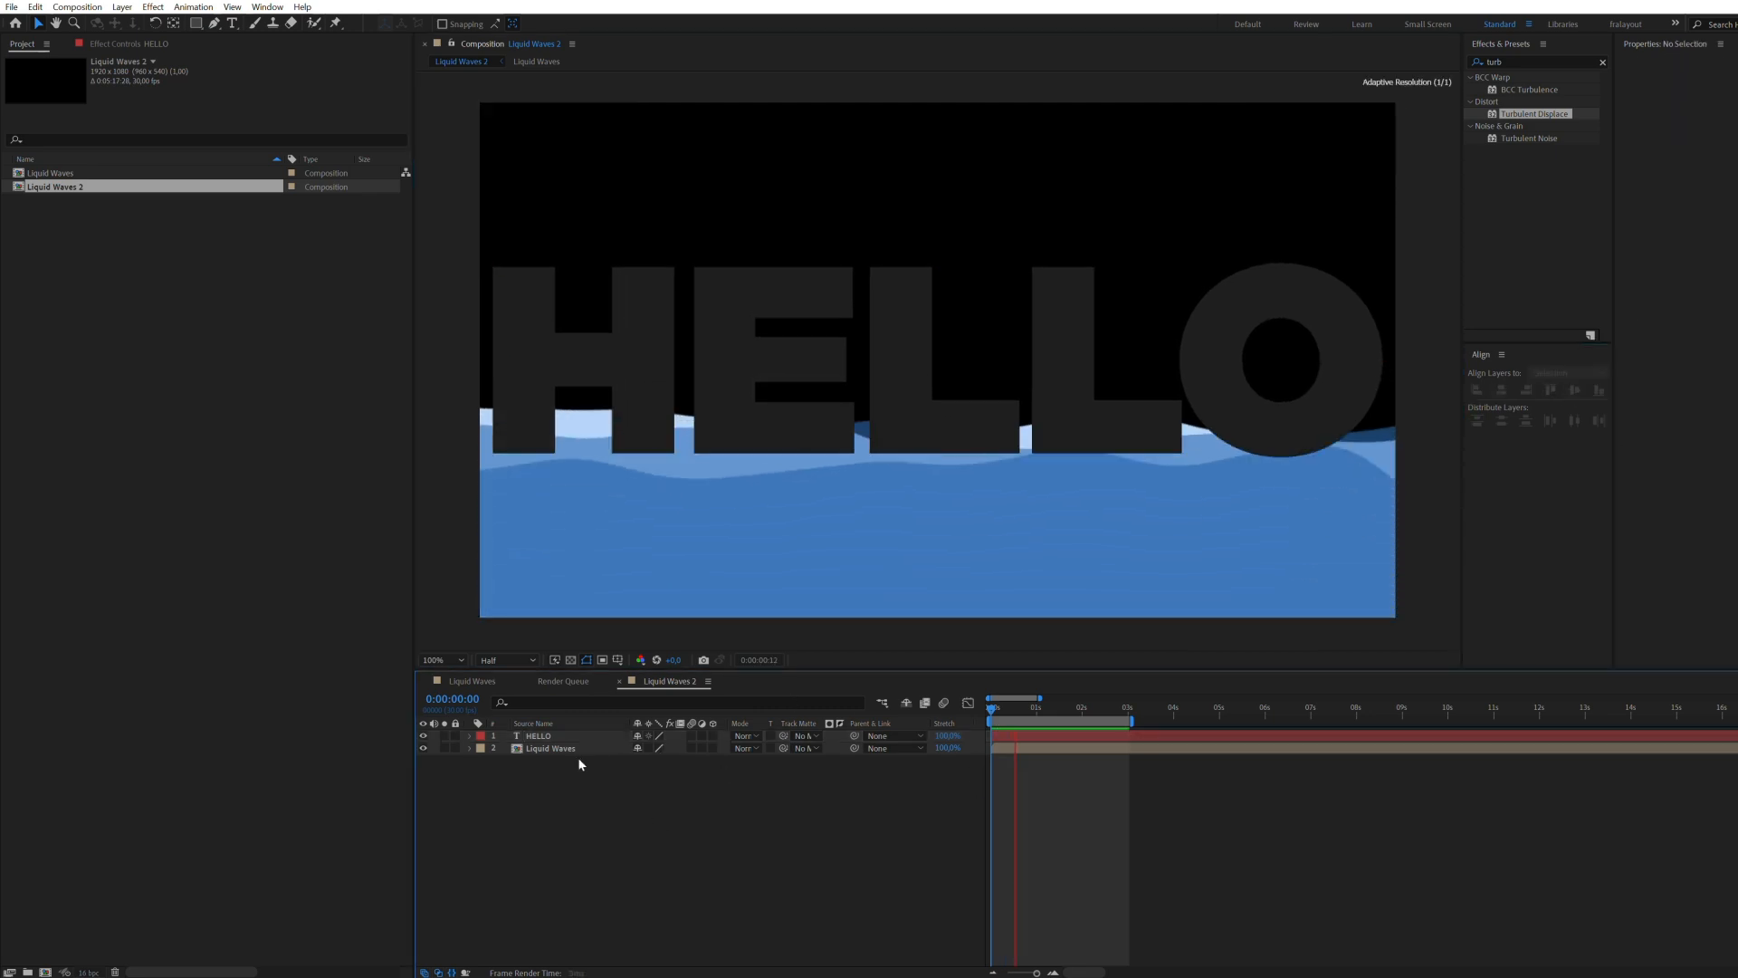
{"action": "left_click", "coordinate": [555, 749]}
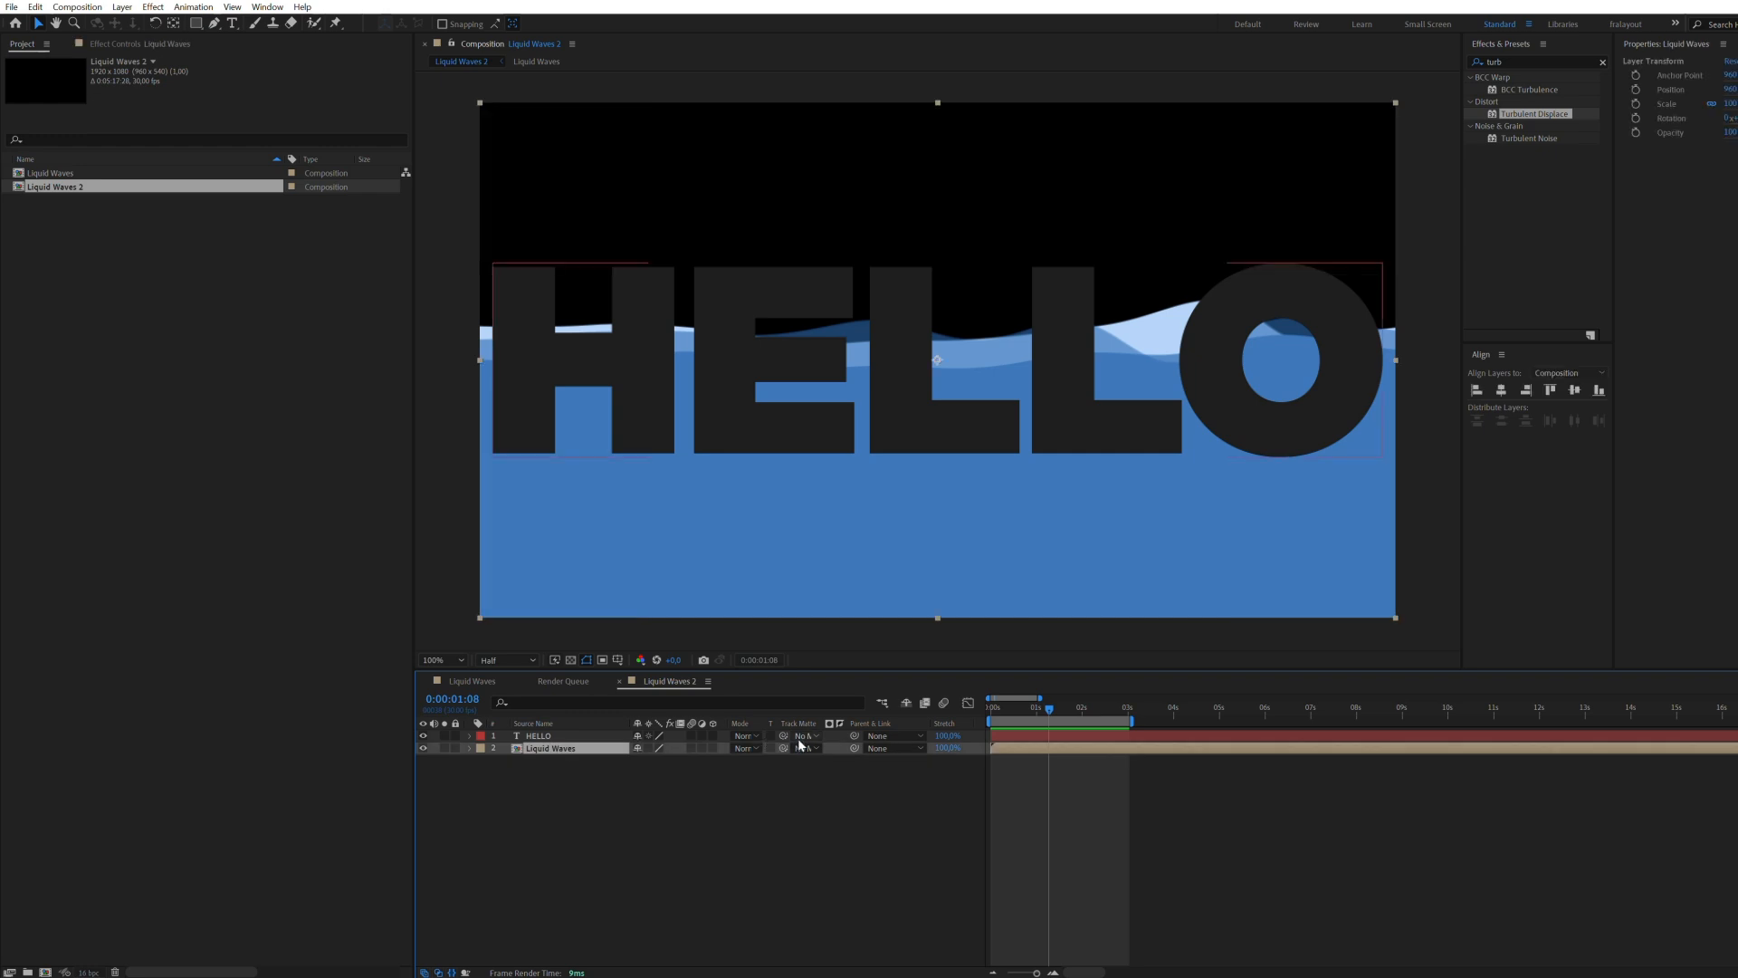
{"action": "left_click_drag", "start_coordinate": [565, 741], "coordinate": [561, 736]}
{"action": "left_click", "coordinate": [979, 813]}
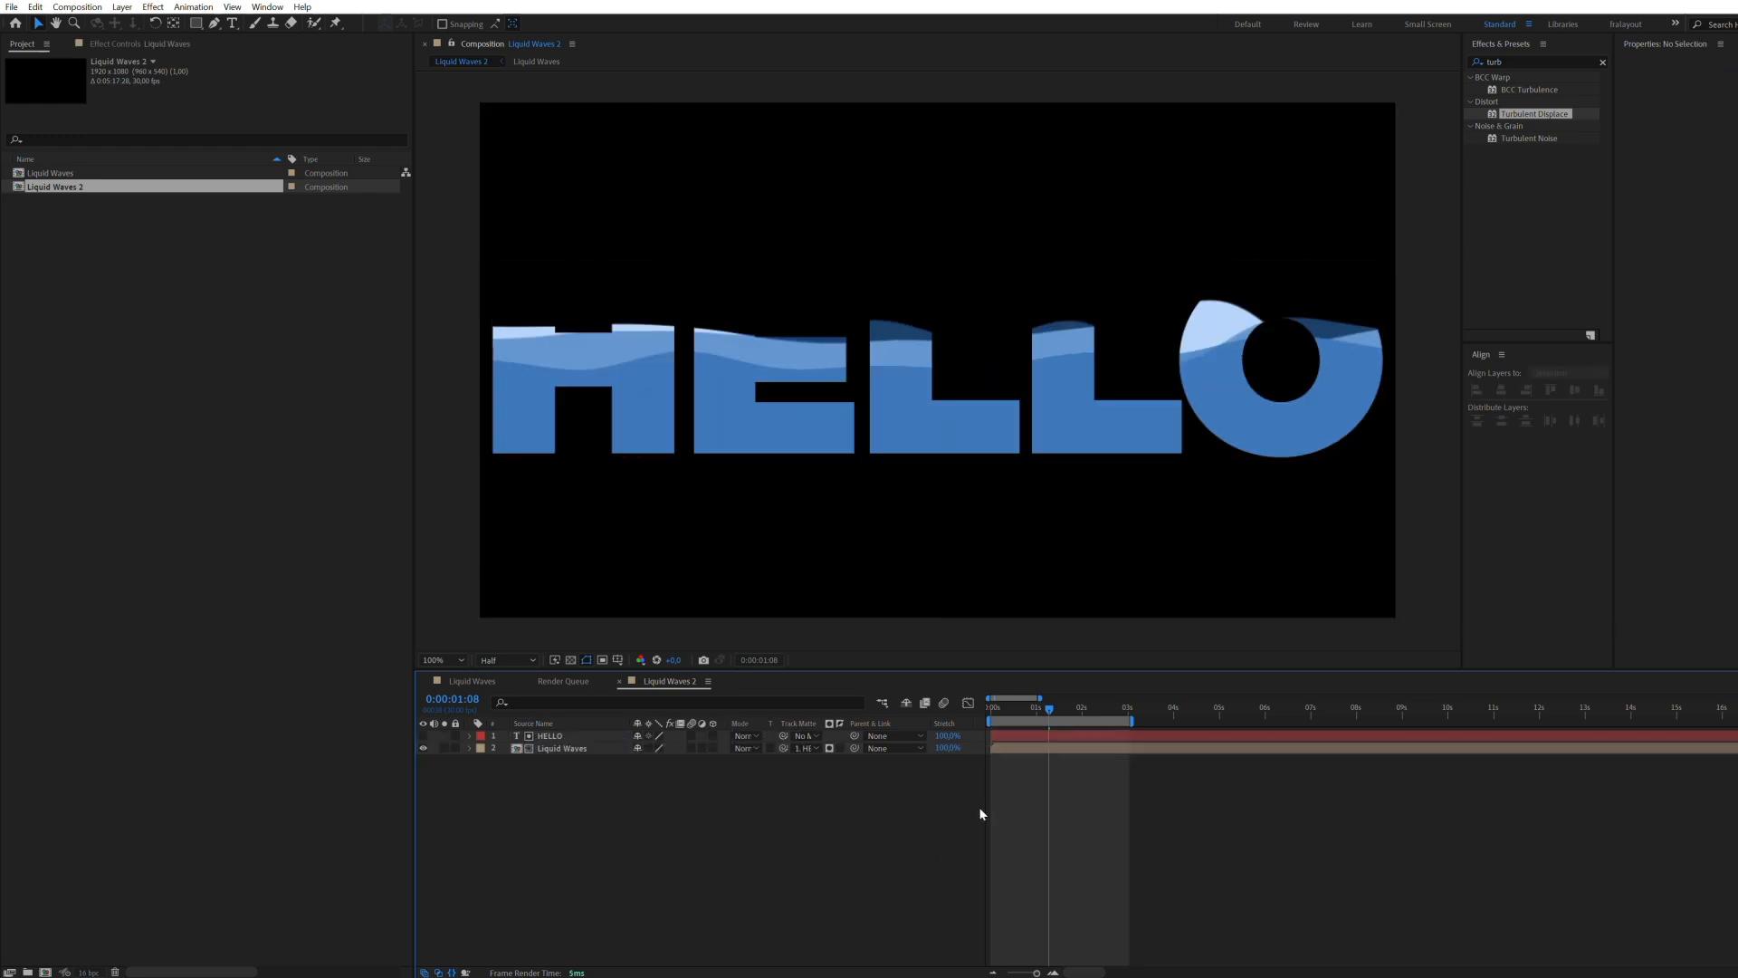
{"action": "mouse_move", "coordinate": [1050, 712]}
{"action": "left_mouse_down"}
{"action": "mouse_move", "coordinate": [993, 711]}
{"action": "mouse_move", "coordinate": [1041, 711]}
{"action": "left_mouse_up"}
{"action": "key", "text": "space"}
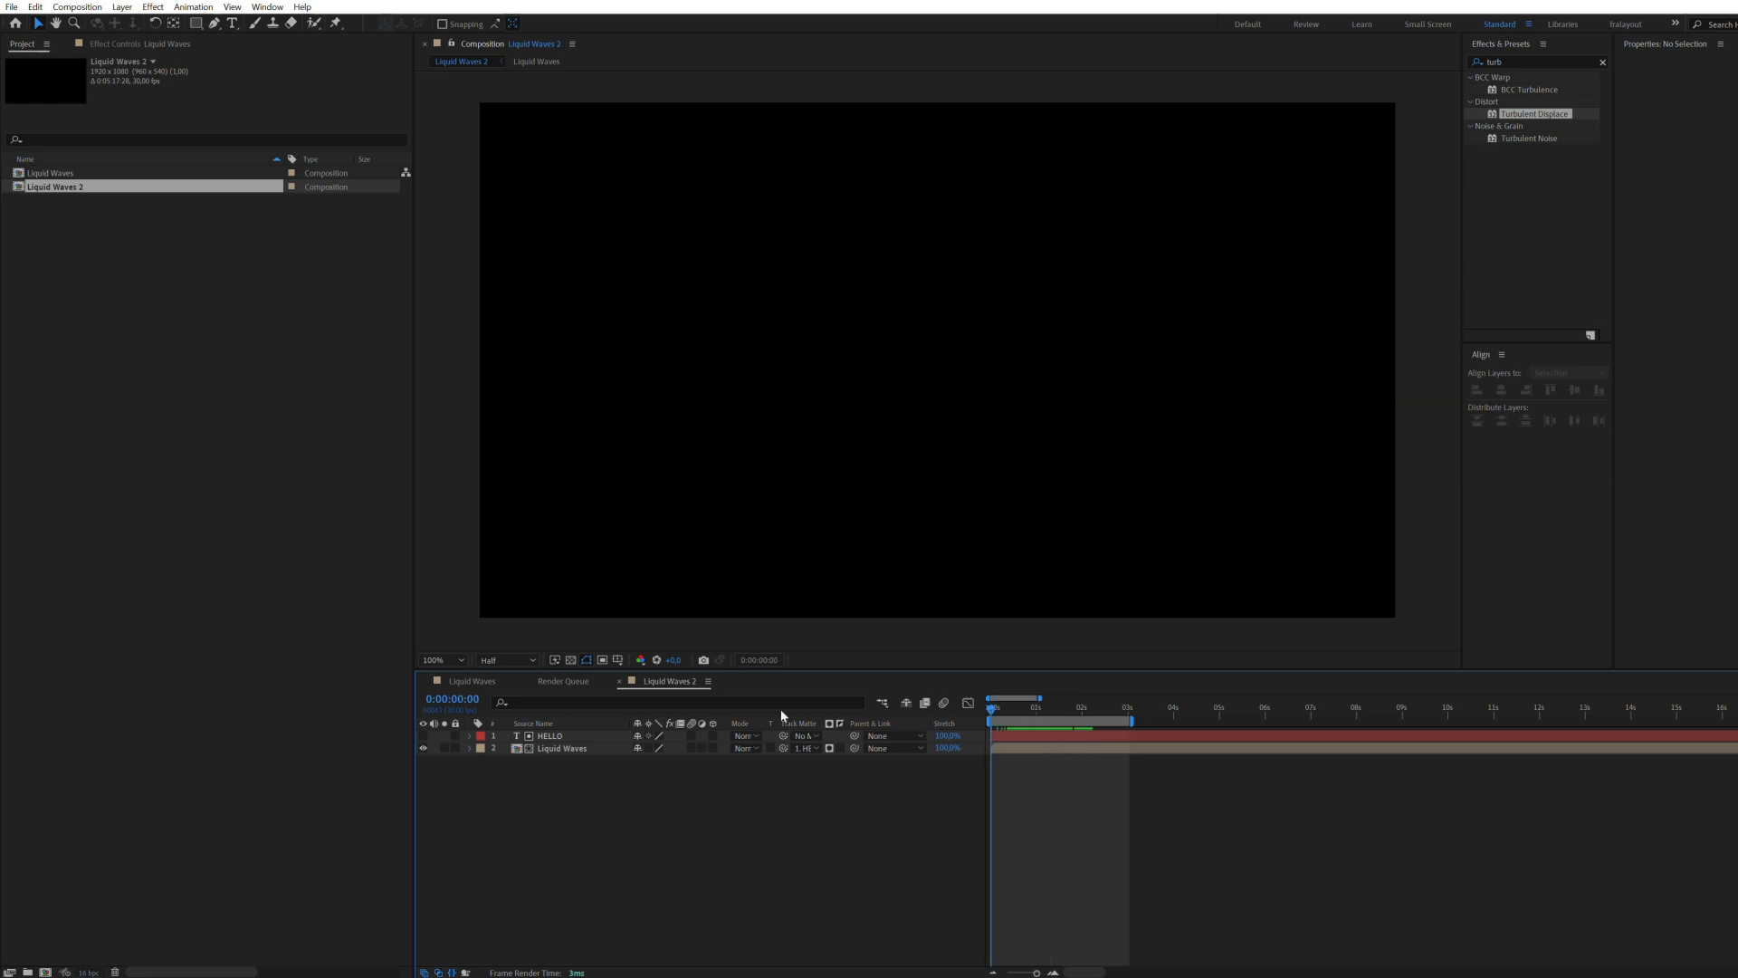
Step: Scale the Liquid Waves layer vertically to about the height of the HELLO text and preview the fill animation
{"action": "left_click", "coordinate": [571, 660]}
{"action": "left_click", "coordinate": [571, 660]}
{"action": "left_click", "coordinate": [1079, 748]}
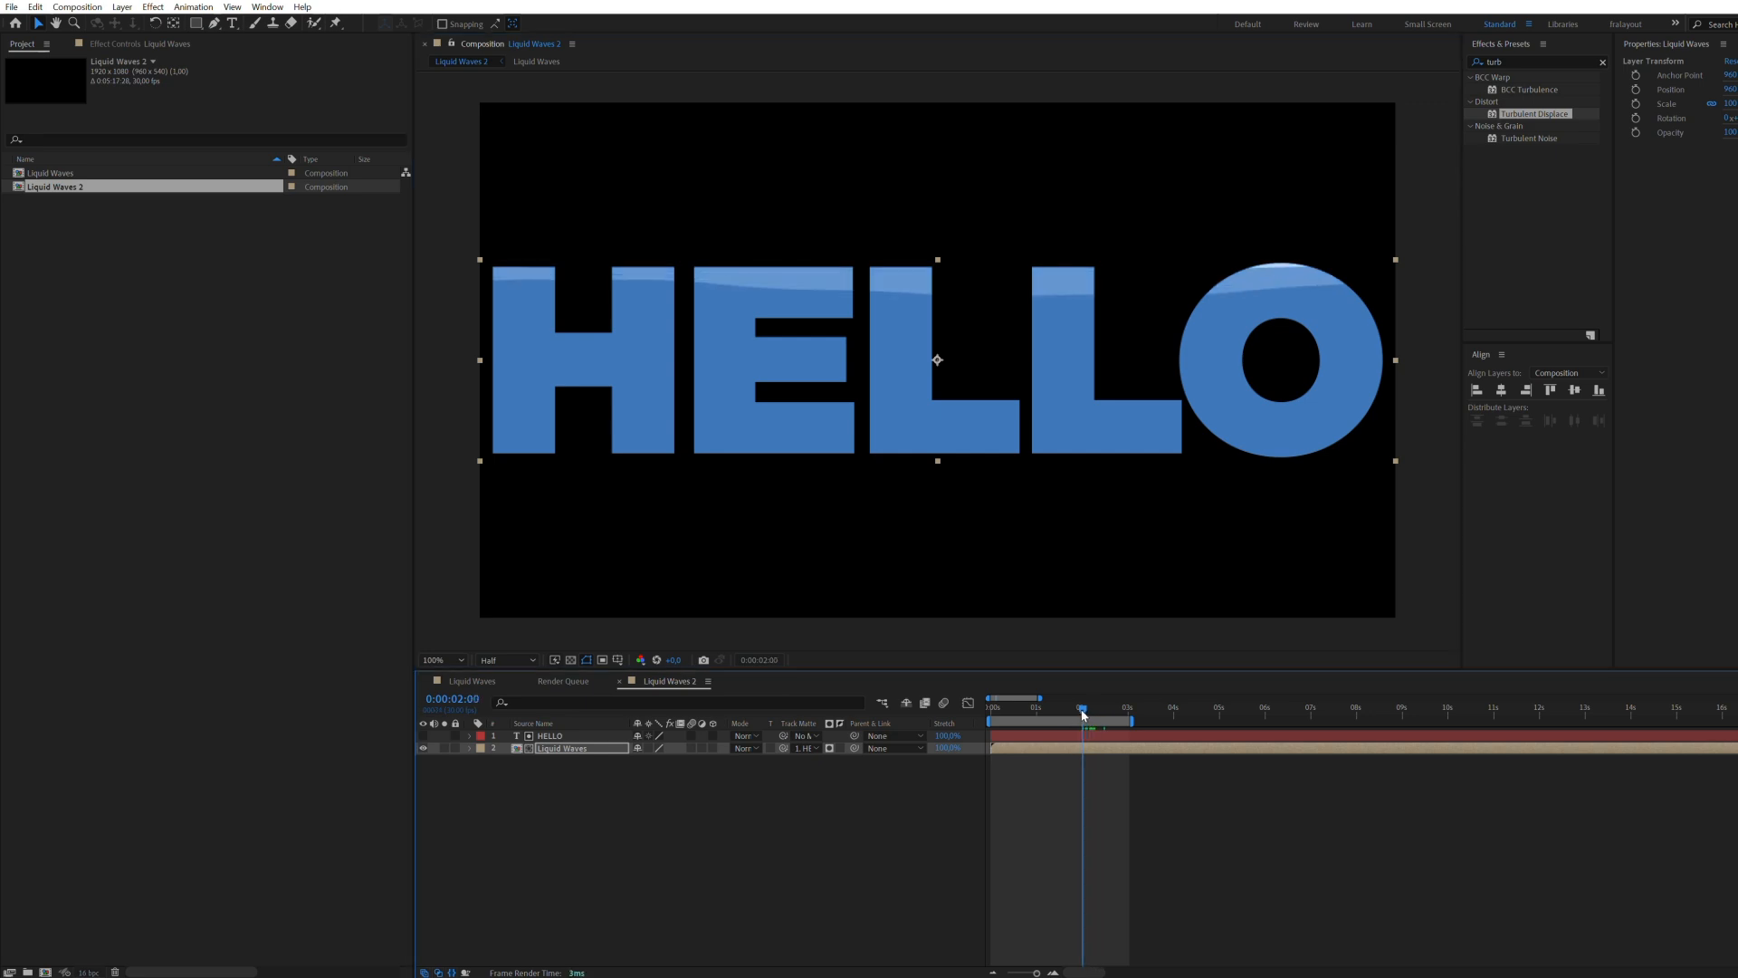
{"action": "left_click", "coordinate": [694, 859]}
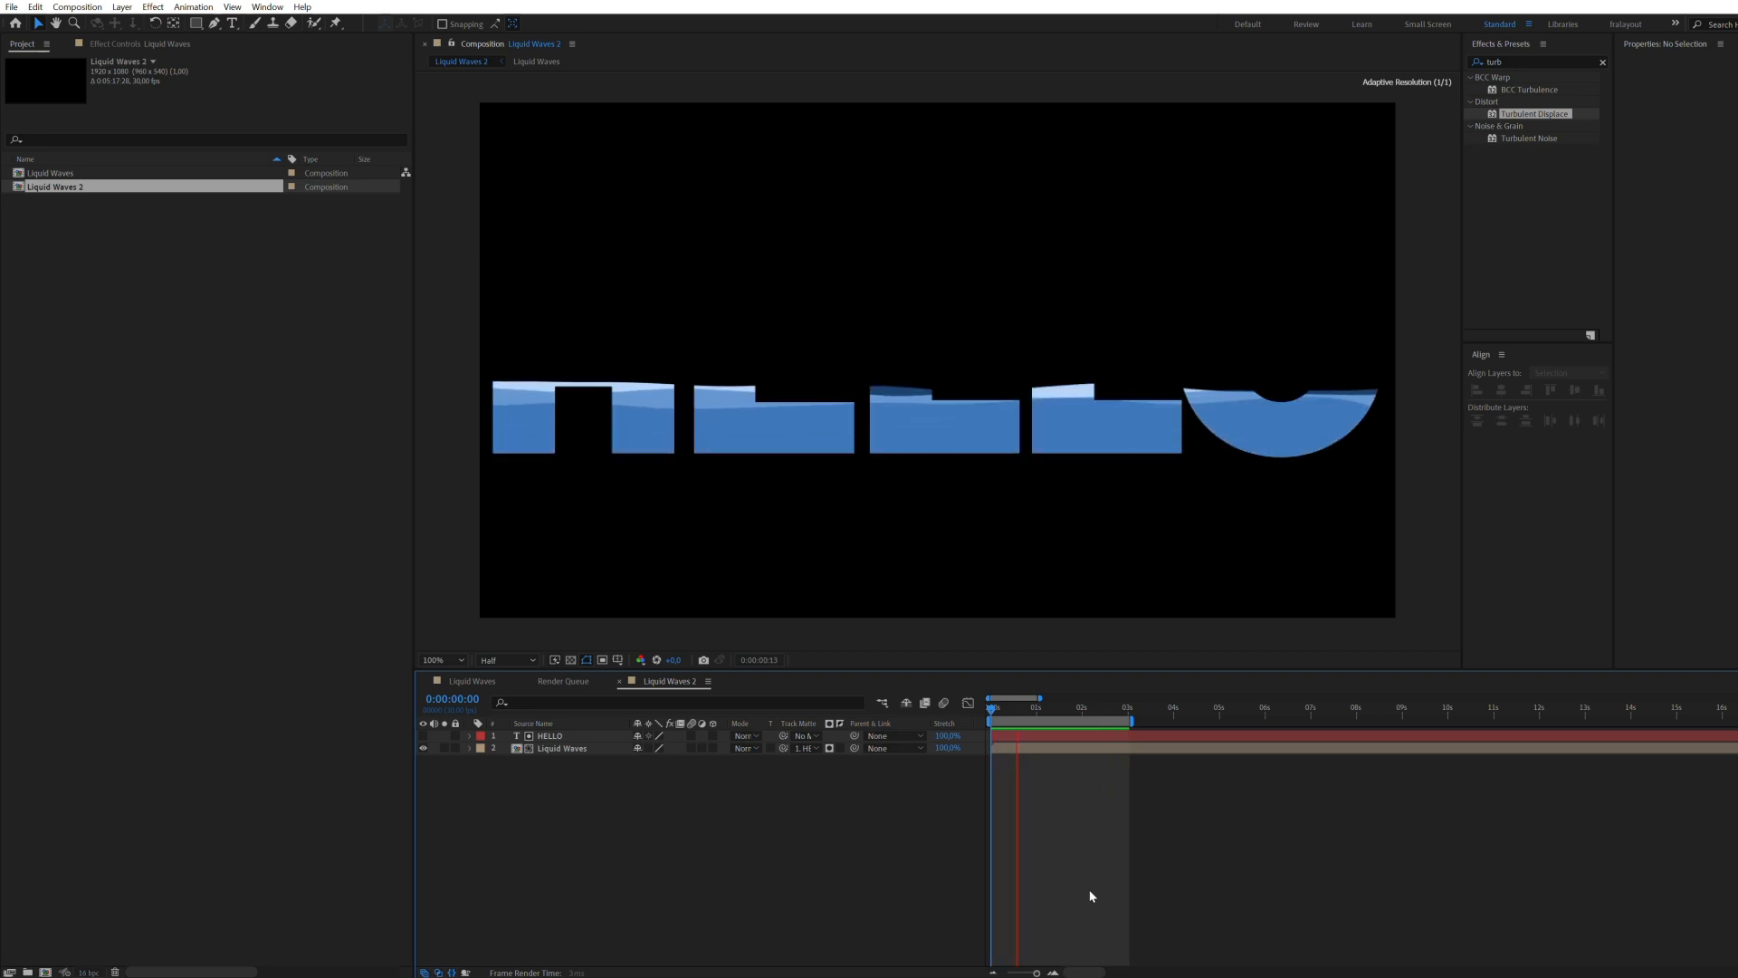
{"action": "key", "text": "space"}
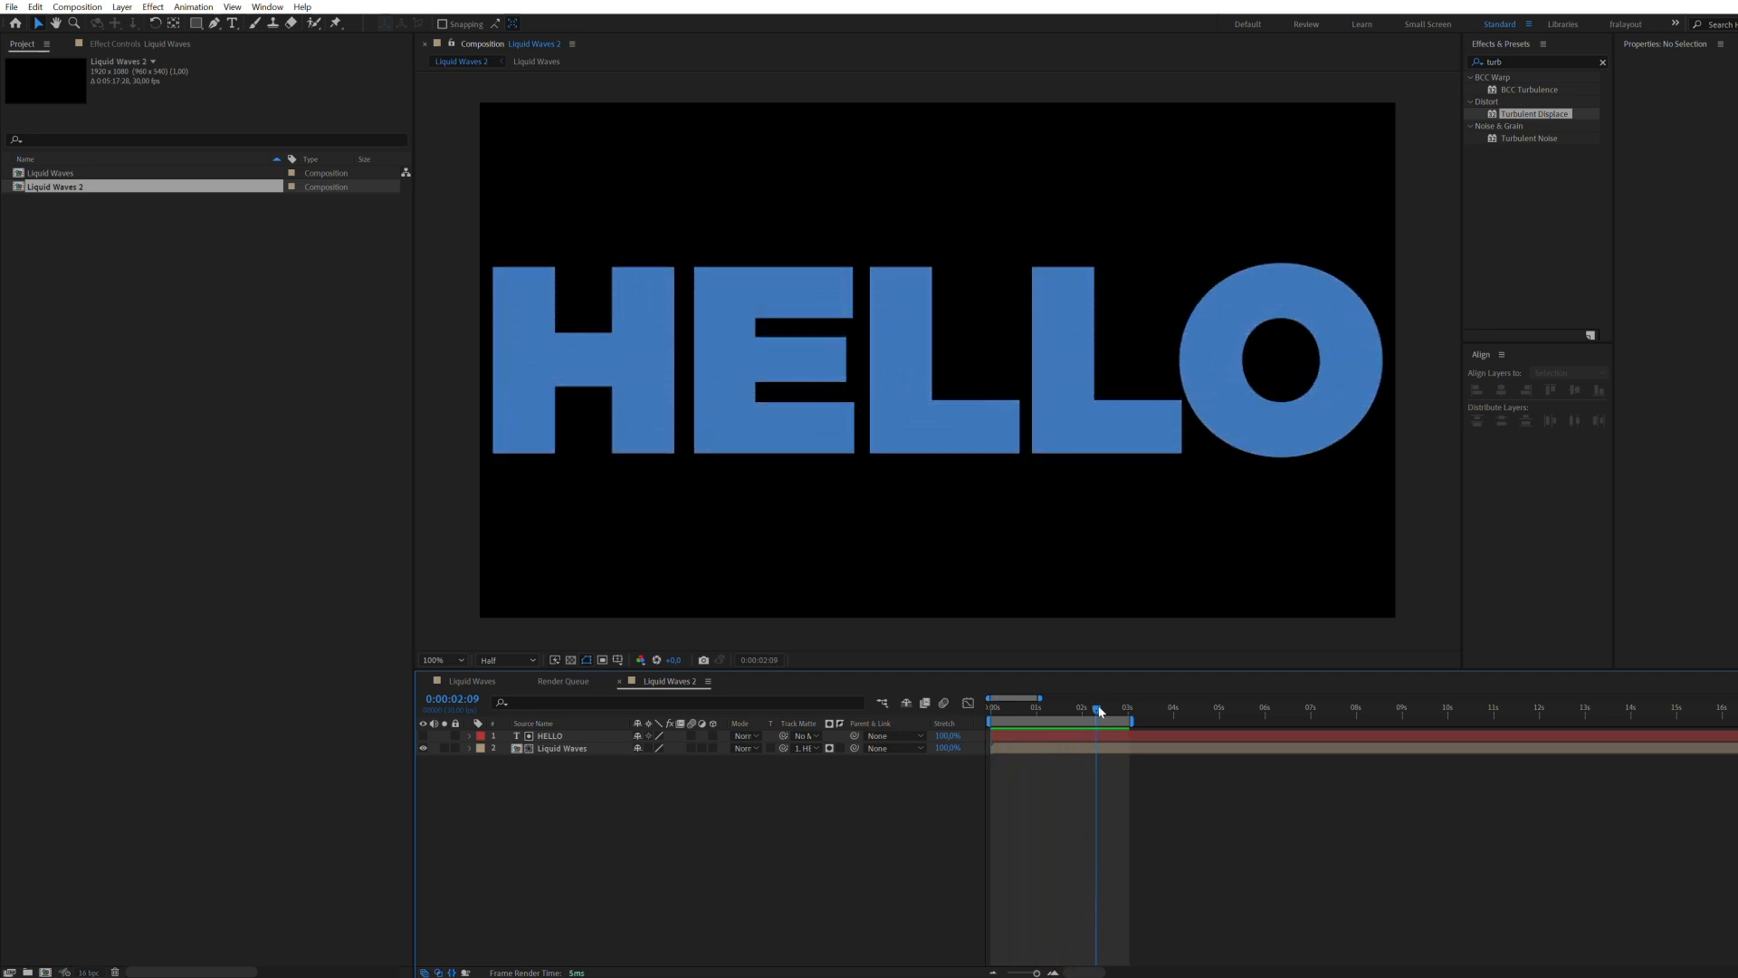
Step: Preview the wave filling the HELLO text and apply the Turbulent Displace effect to the Liquid Waves layer
{"action": "key", "text": "space"}
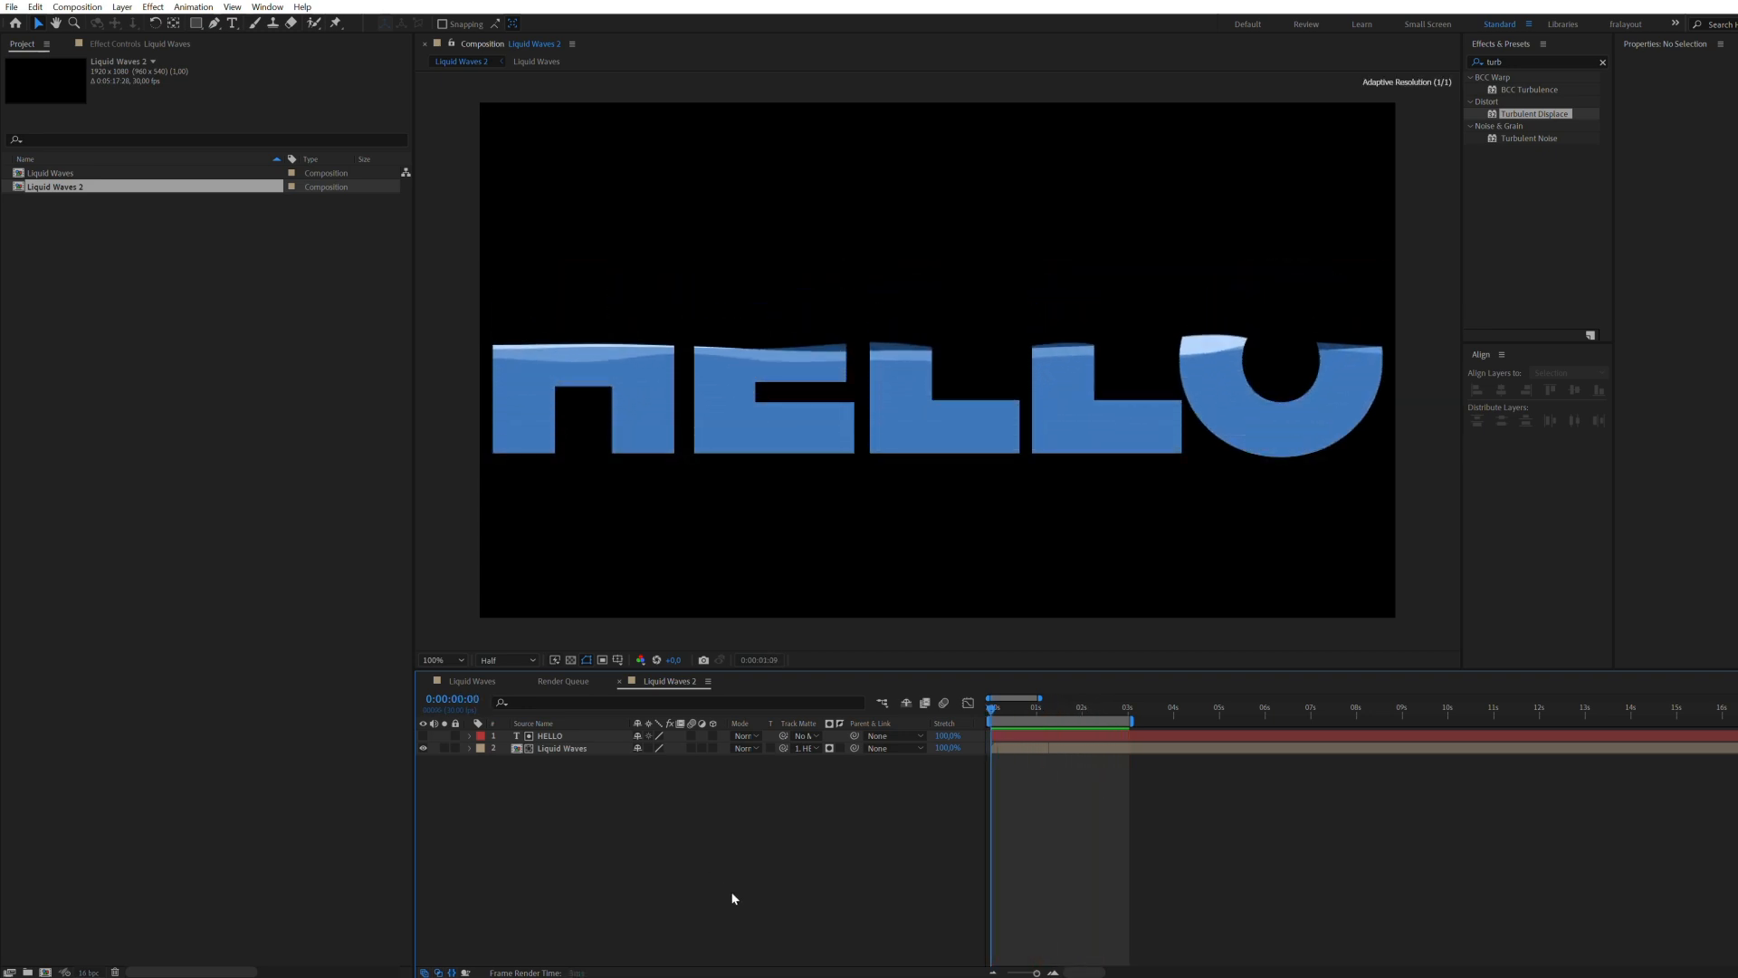
{"action": "left_click_drag", "start_coordinate": [1050, 708], "coordinate": [1061, 738]}
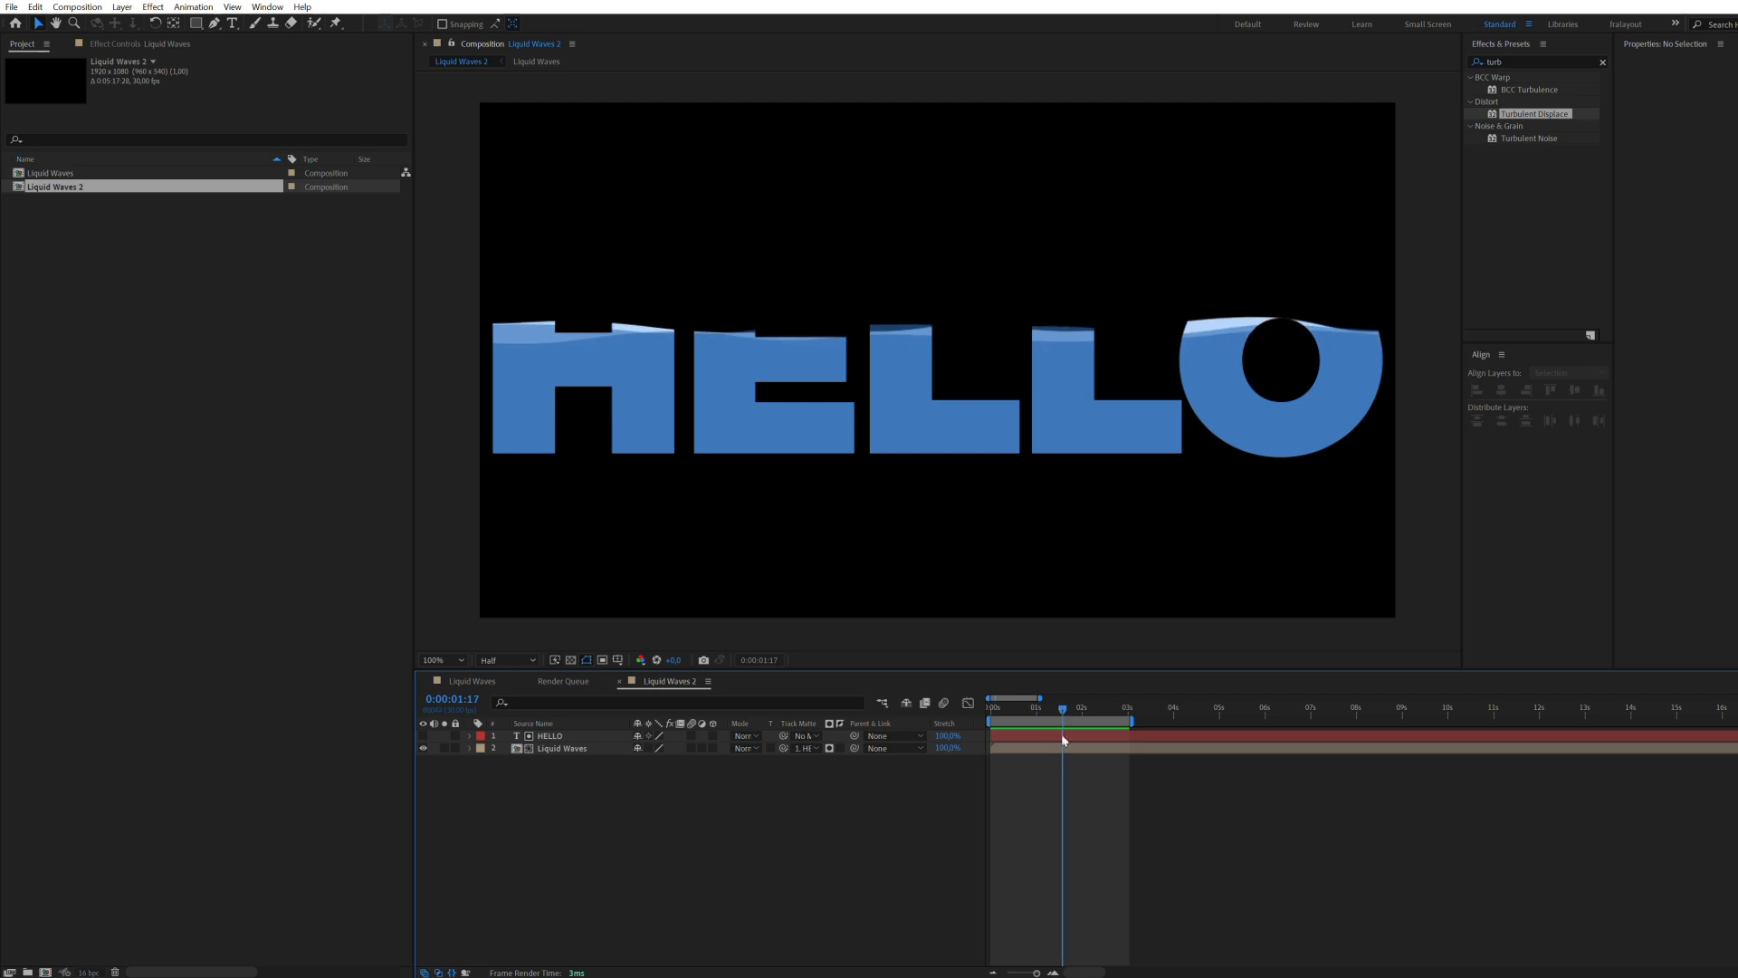
{"action": "left_click", "coordinate": [1063, 748]}
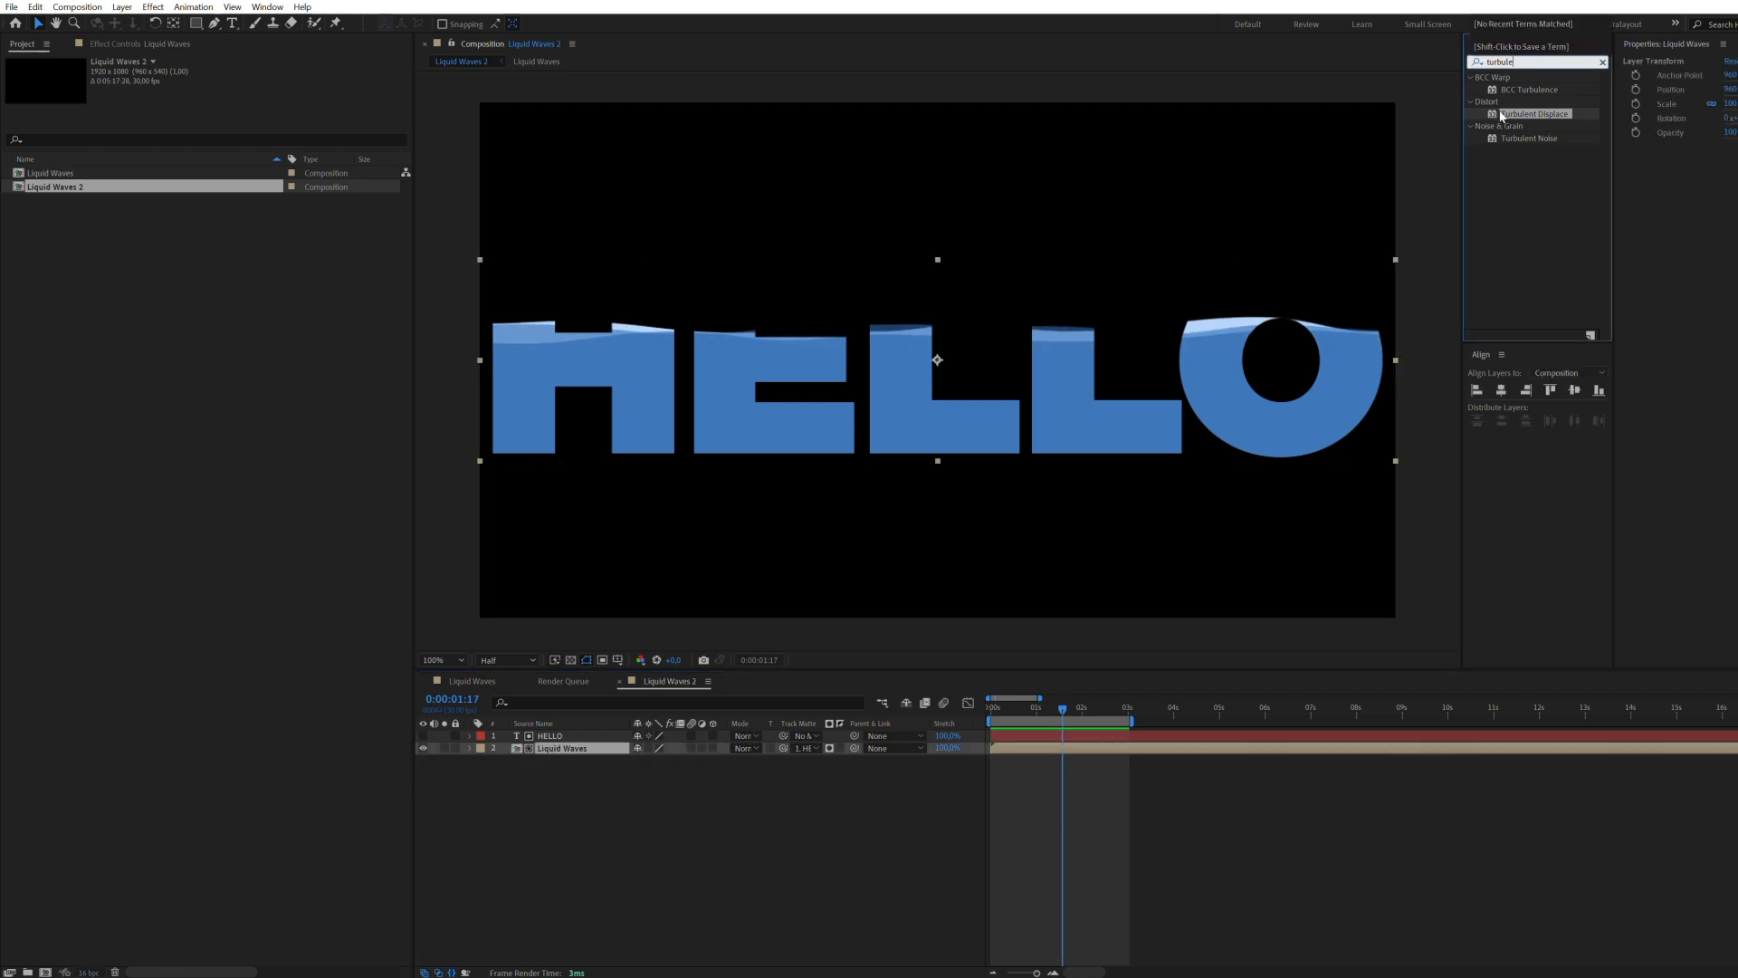
{"action": "double_click", "coordinate": [1503, 114]}
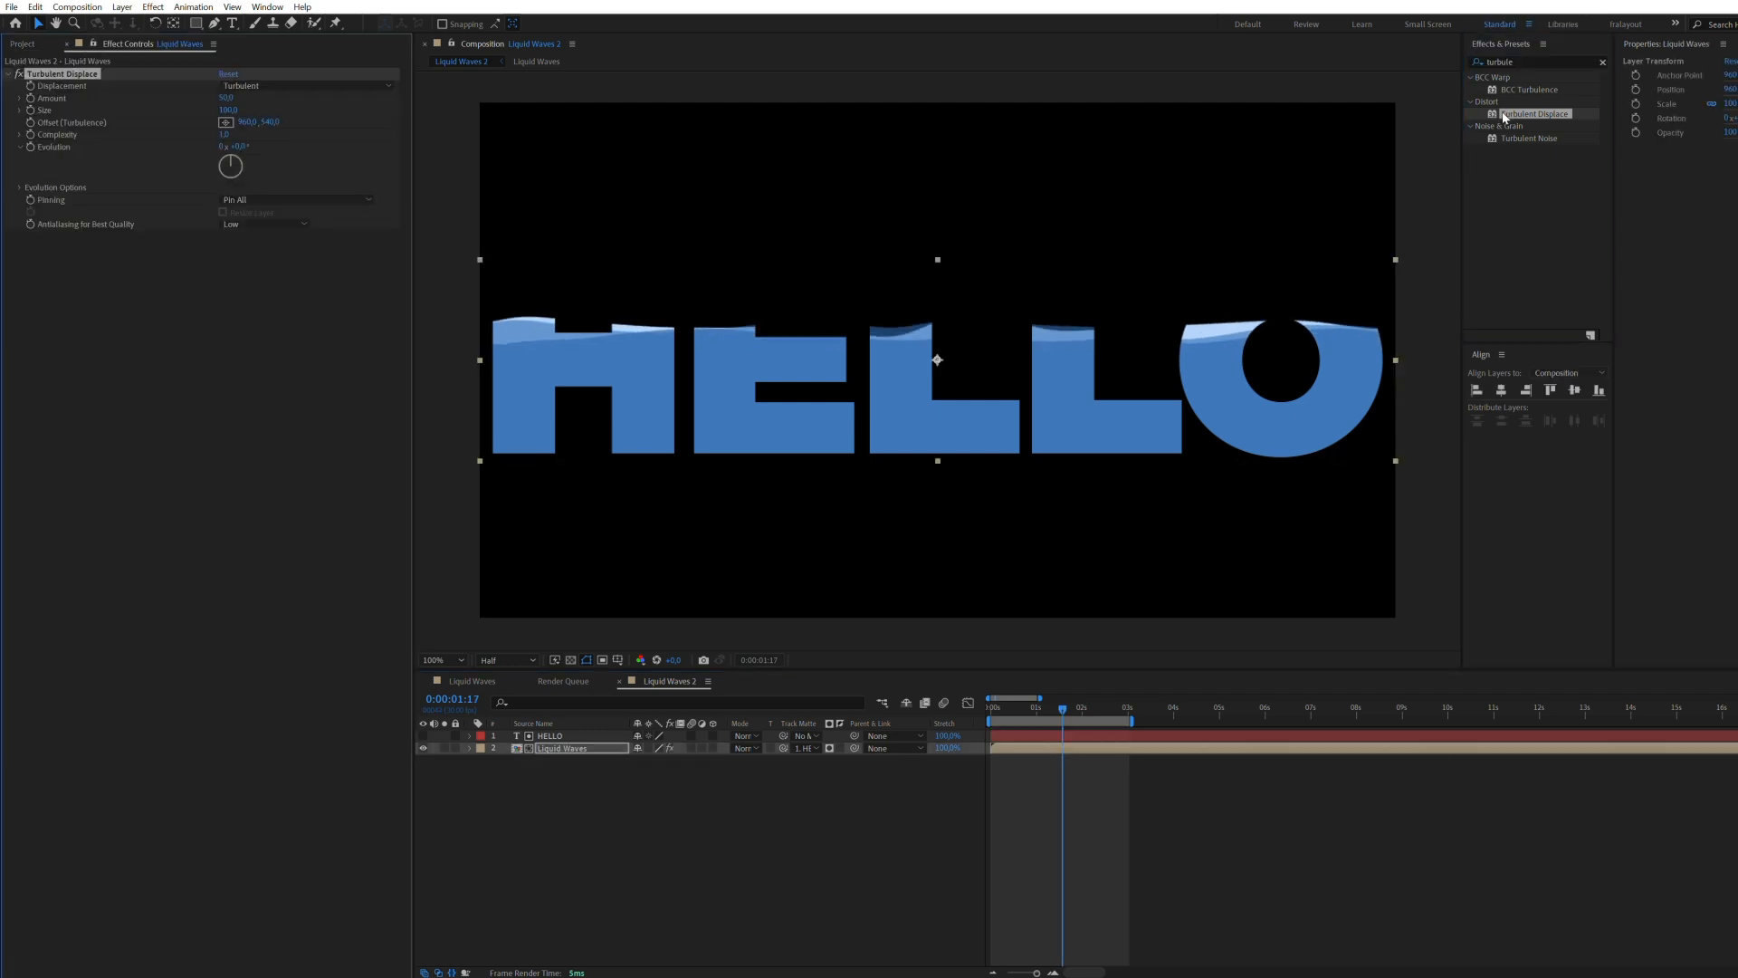
Step: Set the Turbulent Displace amount to 130, increase its size for broader waves, and preview the fill animation
{"action": "left_click_drag", "start_coordinate": [233, 108], "coordinate": [1040, 539]}
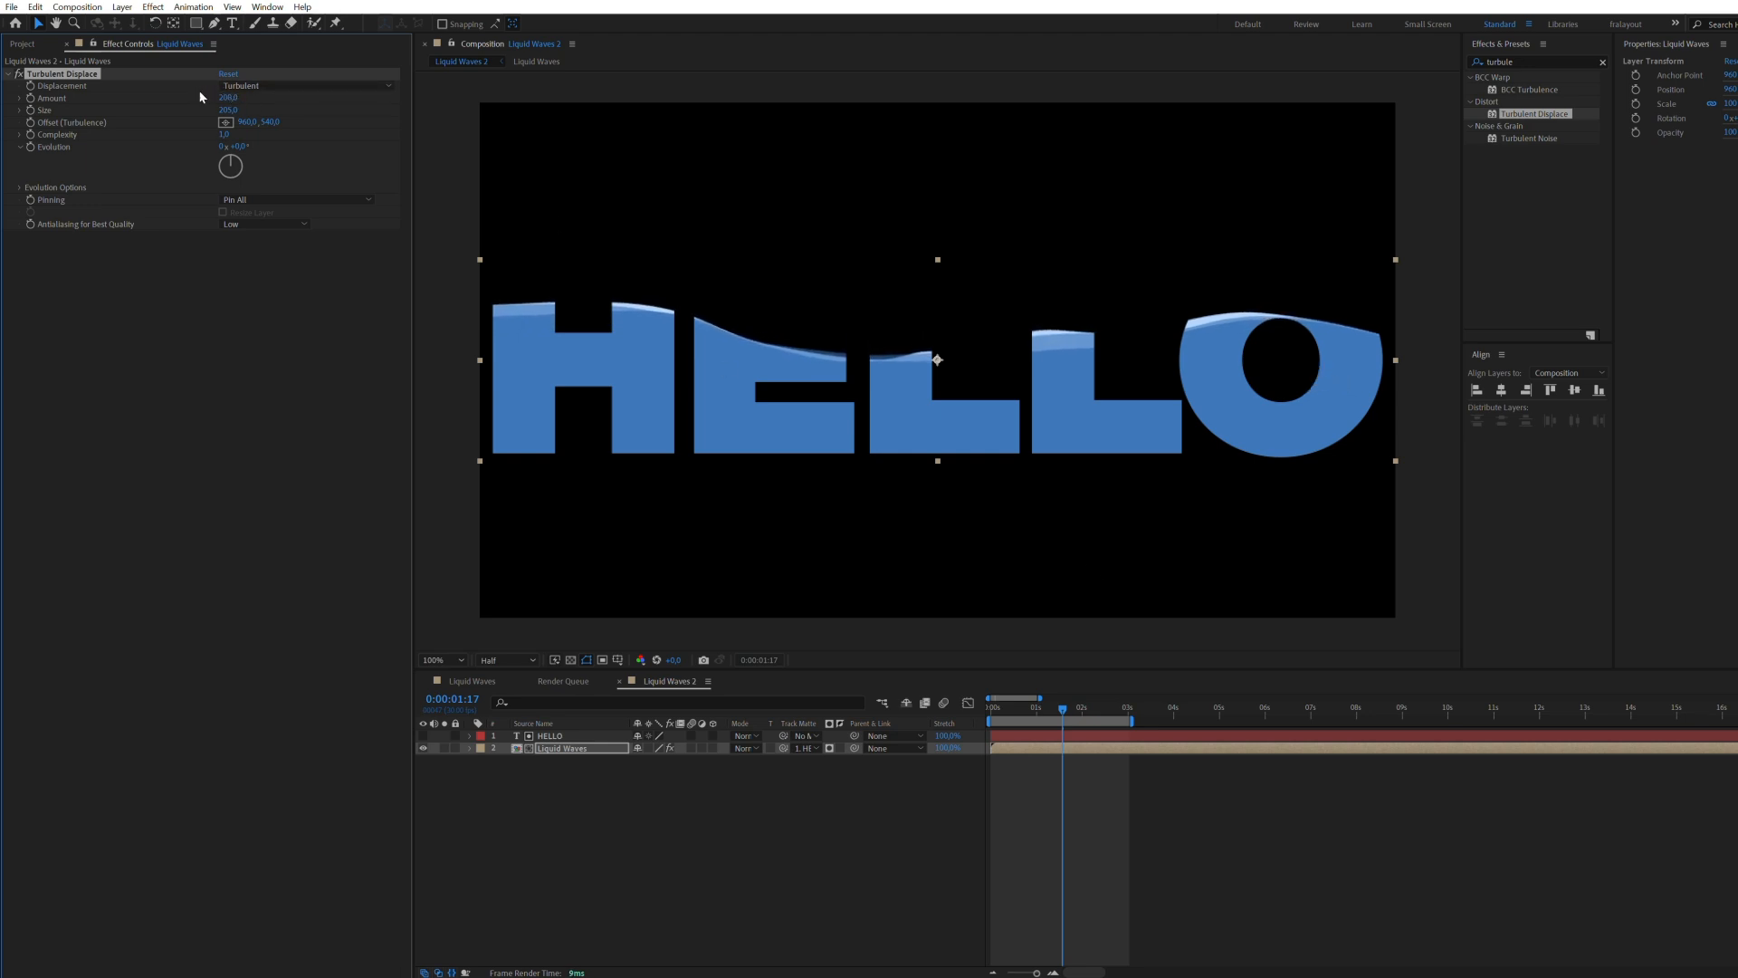
{"action": "left_click_drag", "start_coordinate": [1062, 705], "coordinate": [1012, 714]}
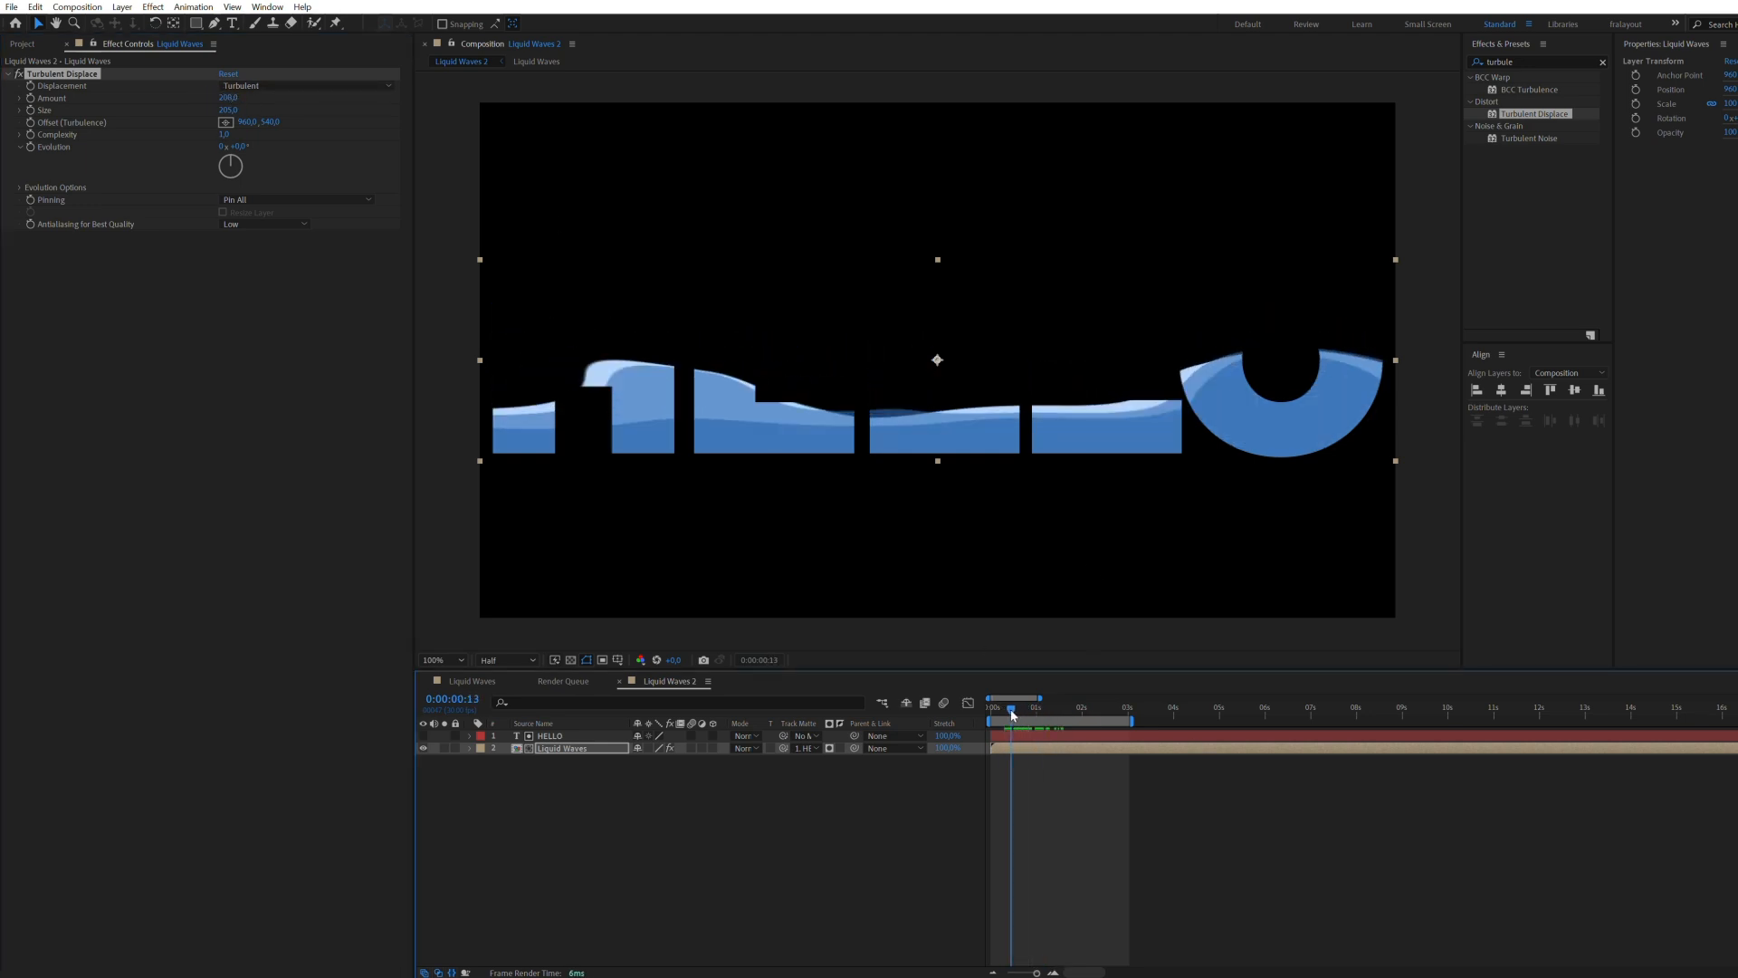
{"action": "left_click_drag", "start_coordinate": [229, 102], "coordinate": [188, 98]}
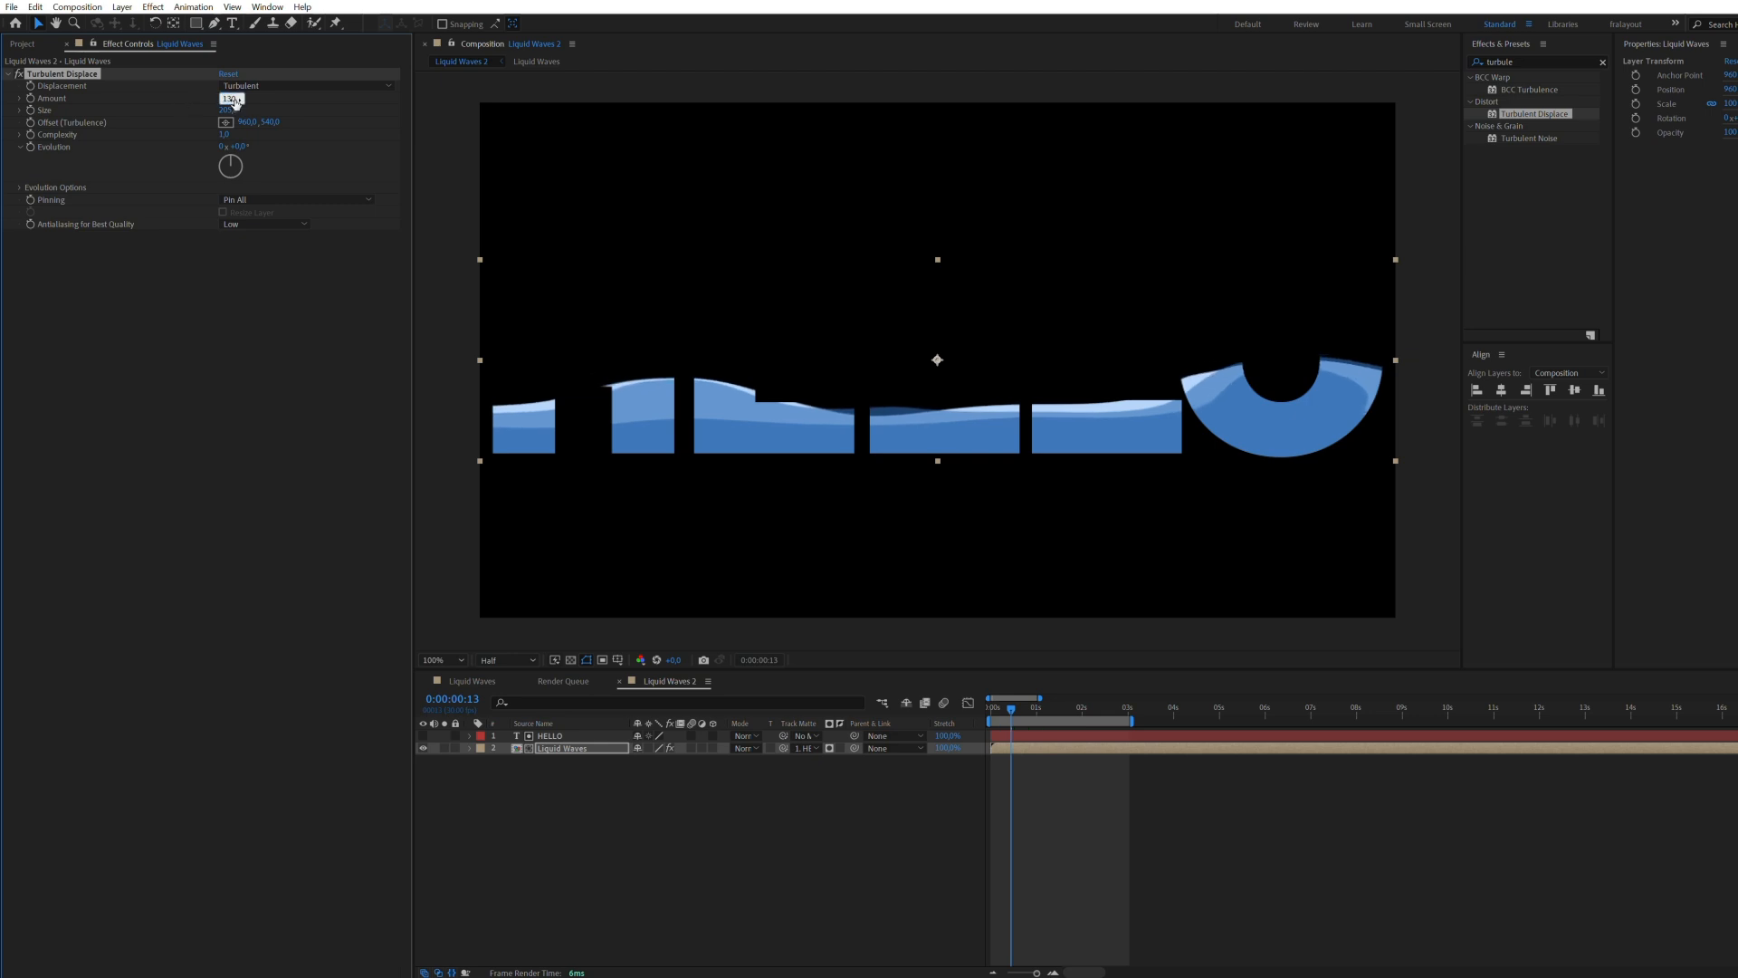
{"action": "left_click_drag", "start_coordinate": [995, 710], "coordinate": [970, 710]}
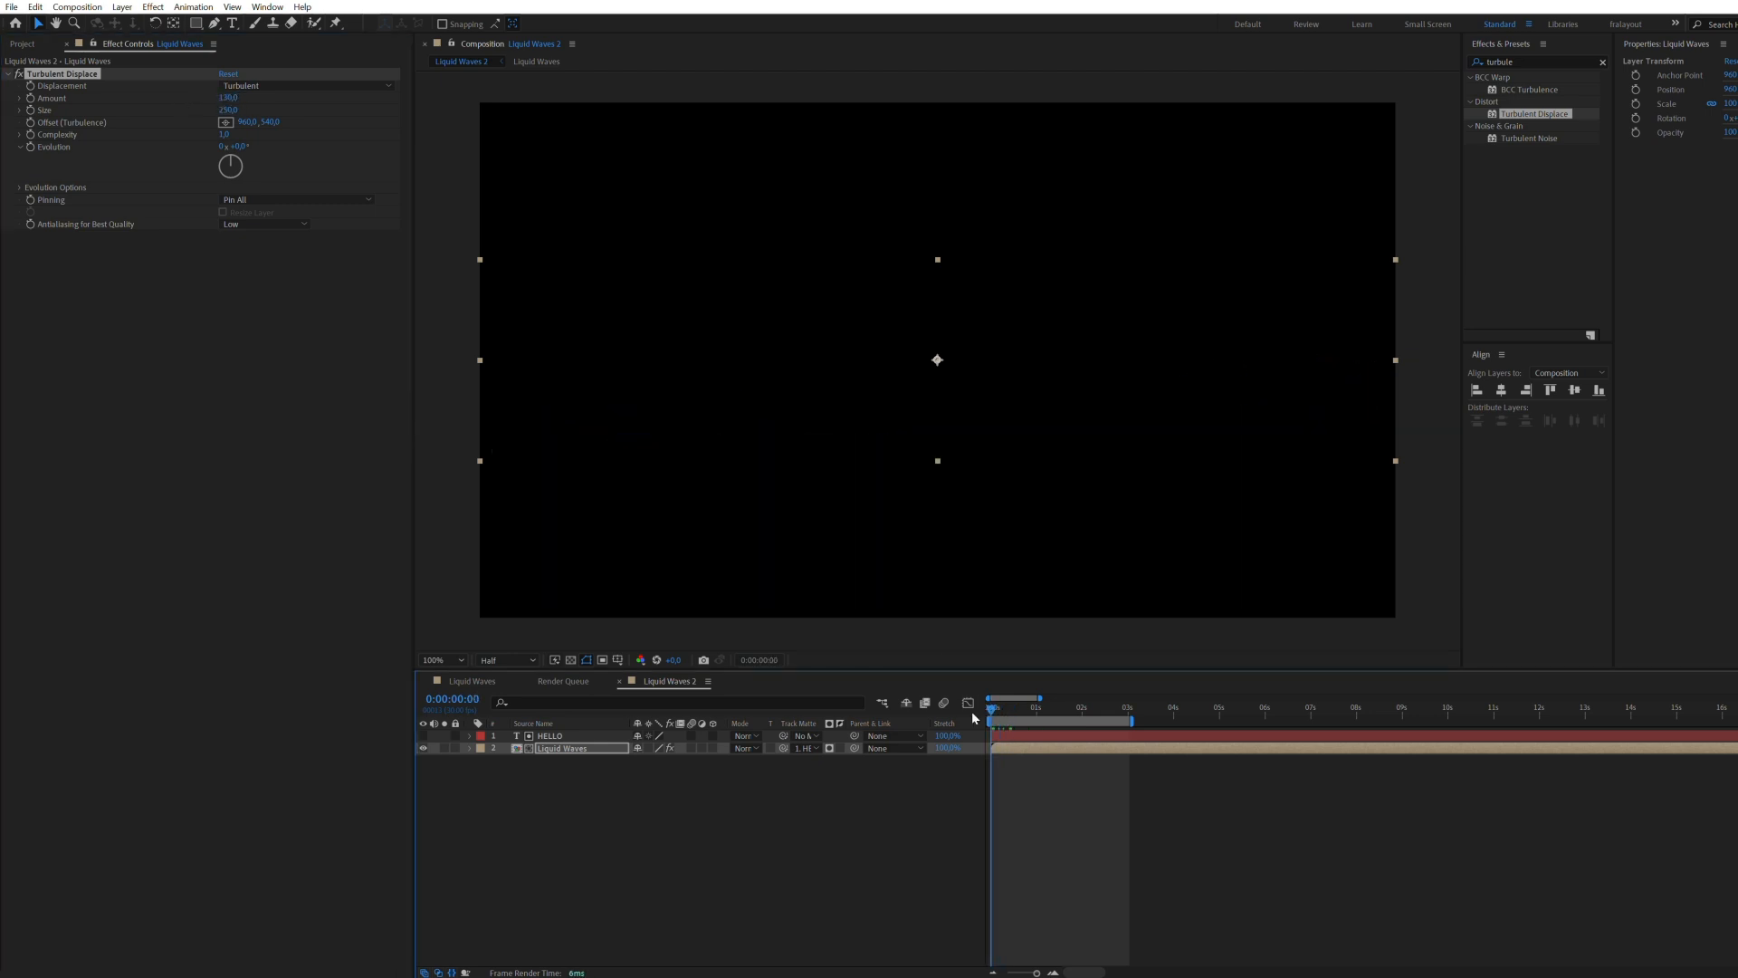
{"action": "key", "text": "space"}
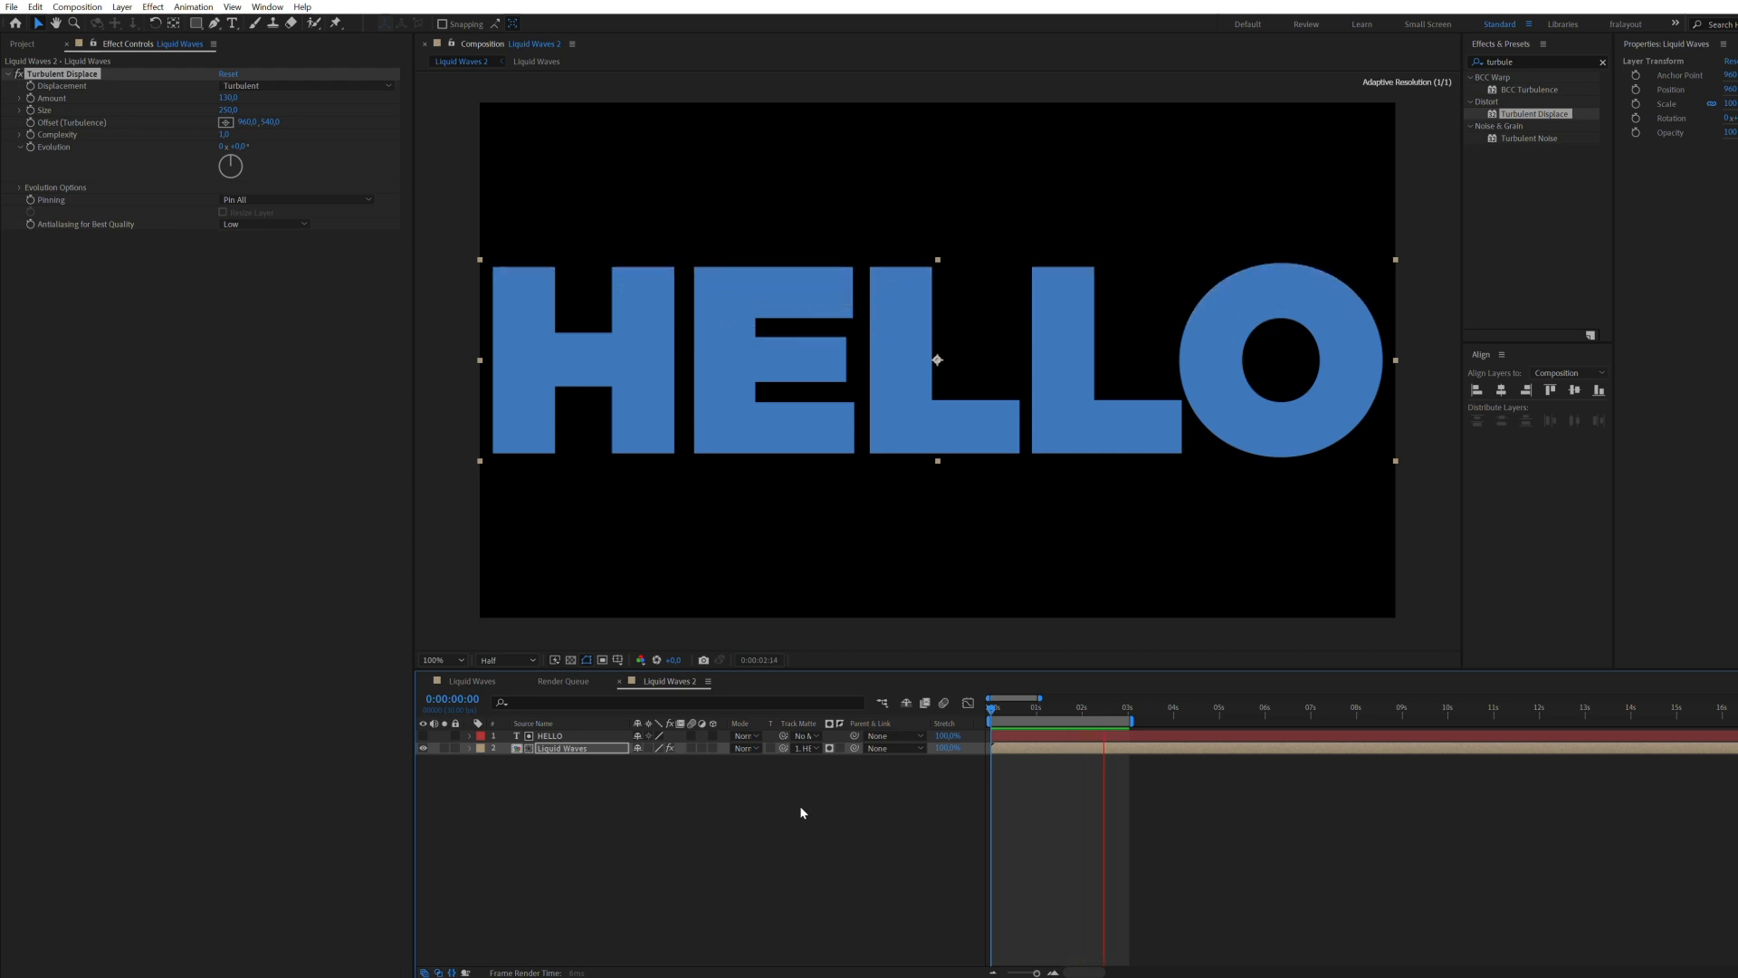
{"action": "left_click", "coordinate": [1051, 712]}
{"action": "left_click_drag", "start_coordinate": [1051, 712], "coordinate": [999, 708]}
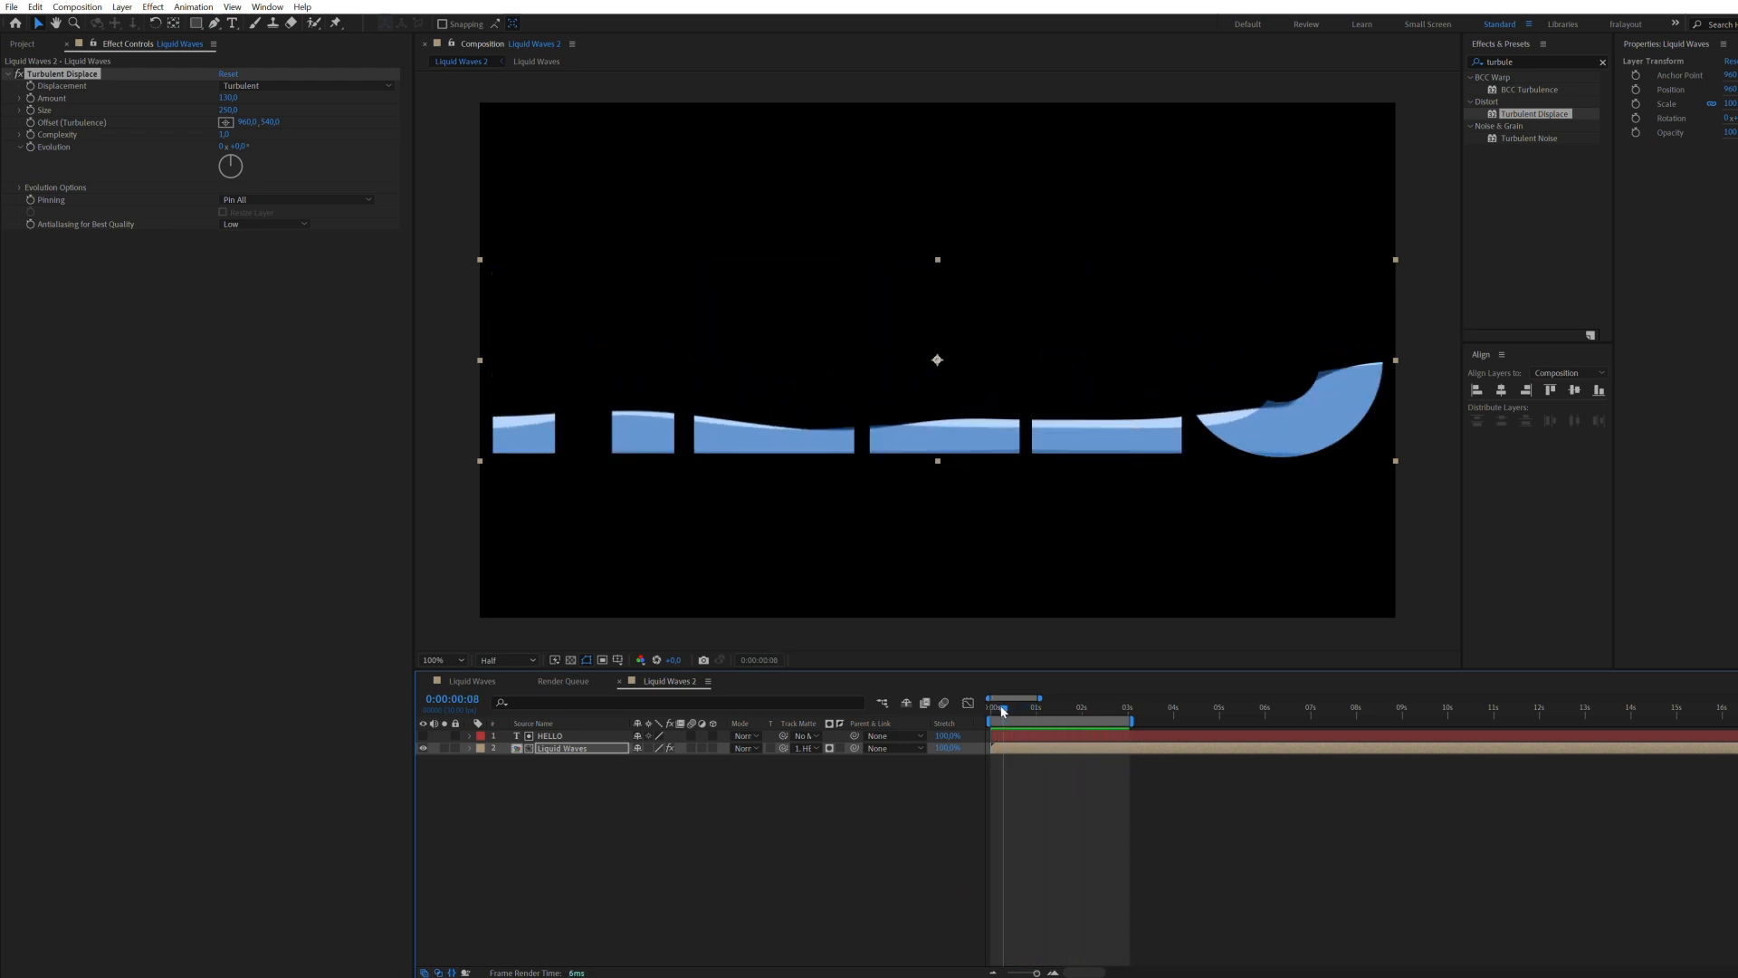
Step: Animate the Turbulent Displace evolution on the Liquid Waves layer with the expression time*50
{"action": "left_click_drag", "start_coordinate": [233, 146], "coordinate": [291, 145]}
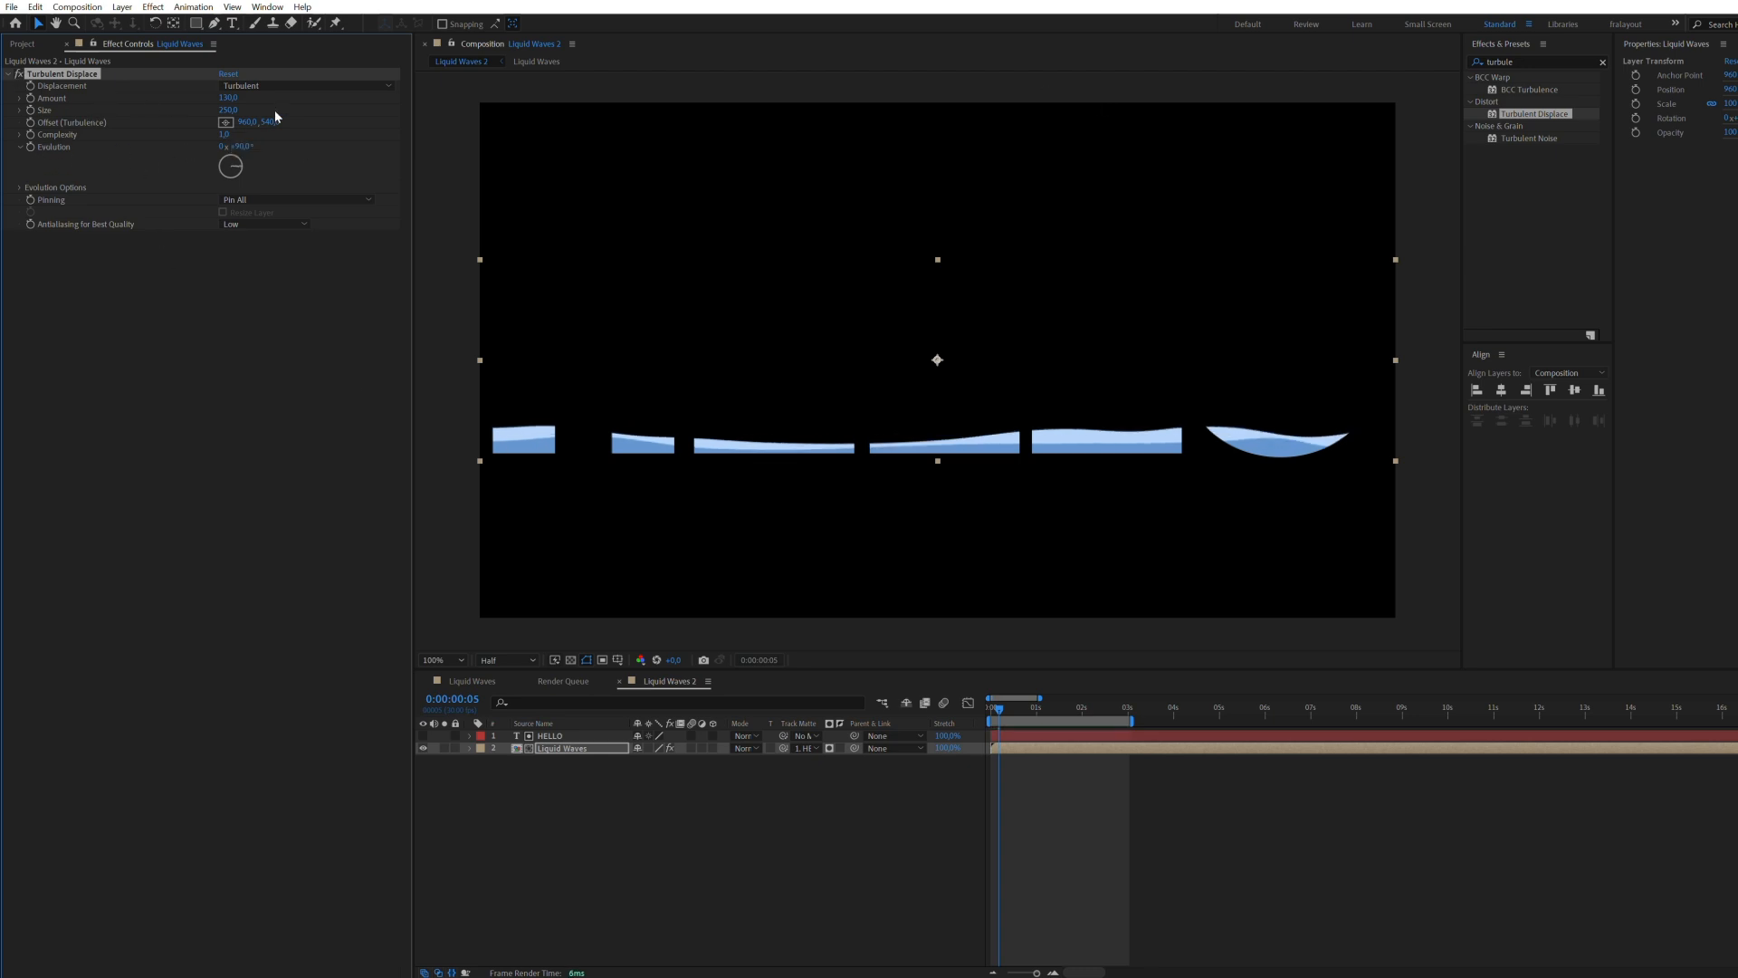
{"action": "mouse_move", "coordinate": [287, 120]}
{"action": "left_mouse_down"}
{"action": "mouse_move", "coordinate": [365, 113]}
{"action": "mouse_move", "coordinate": [245, 121]}
{"action": "mouse_move", "coordinate": [274, 123]}
{"action": "left_mouse_up"}
{"action": "key", "text": "space"}
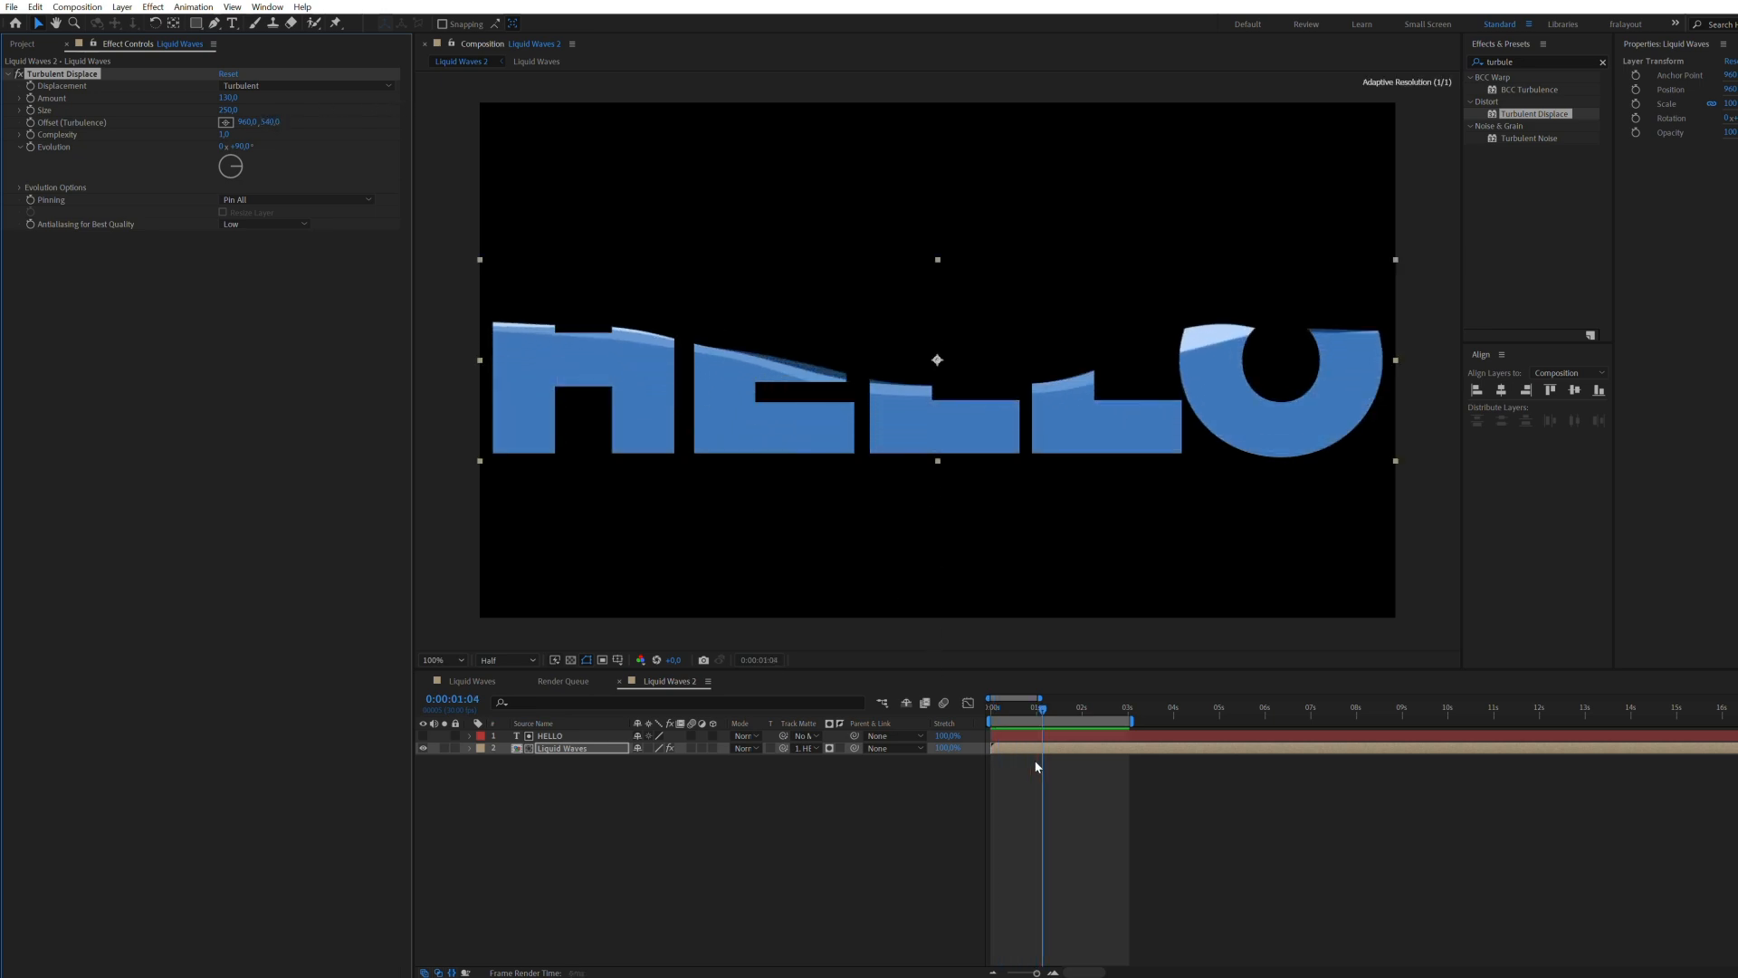
{"action": "left_click", "coordinate": [30, 147], "text": "alt"}
{"action": "type", "text": "t"}
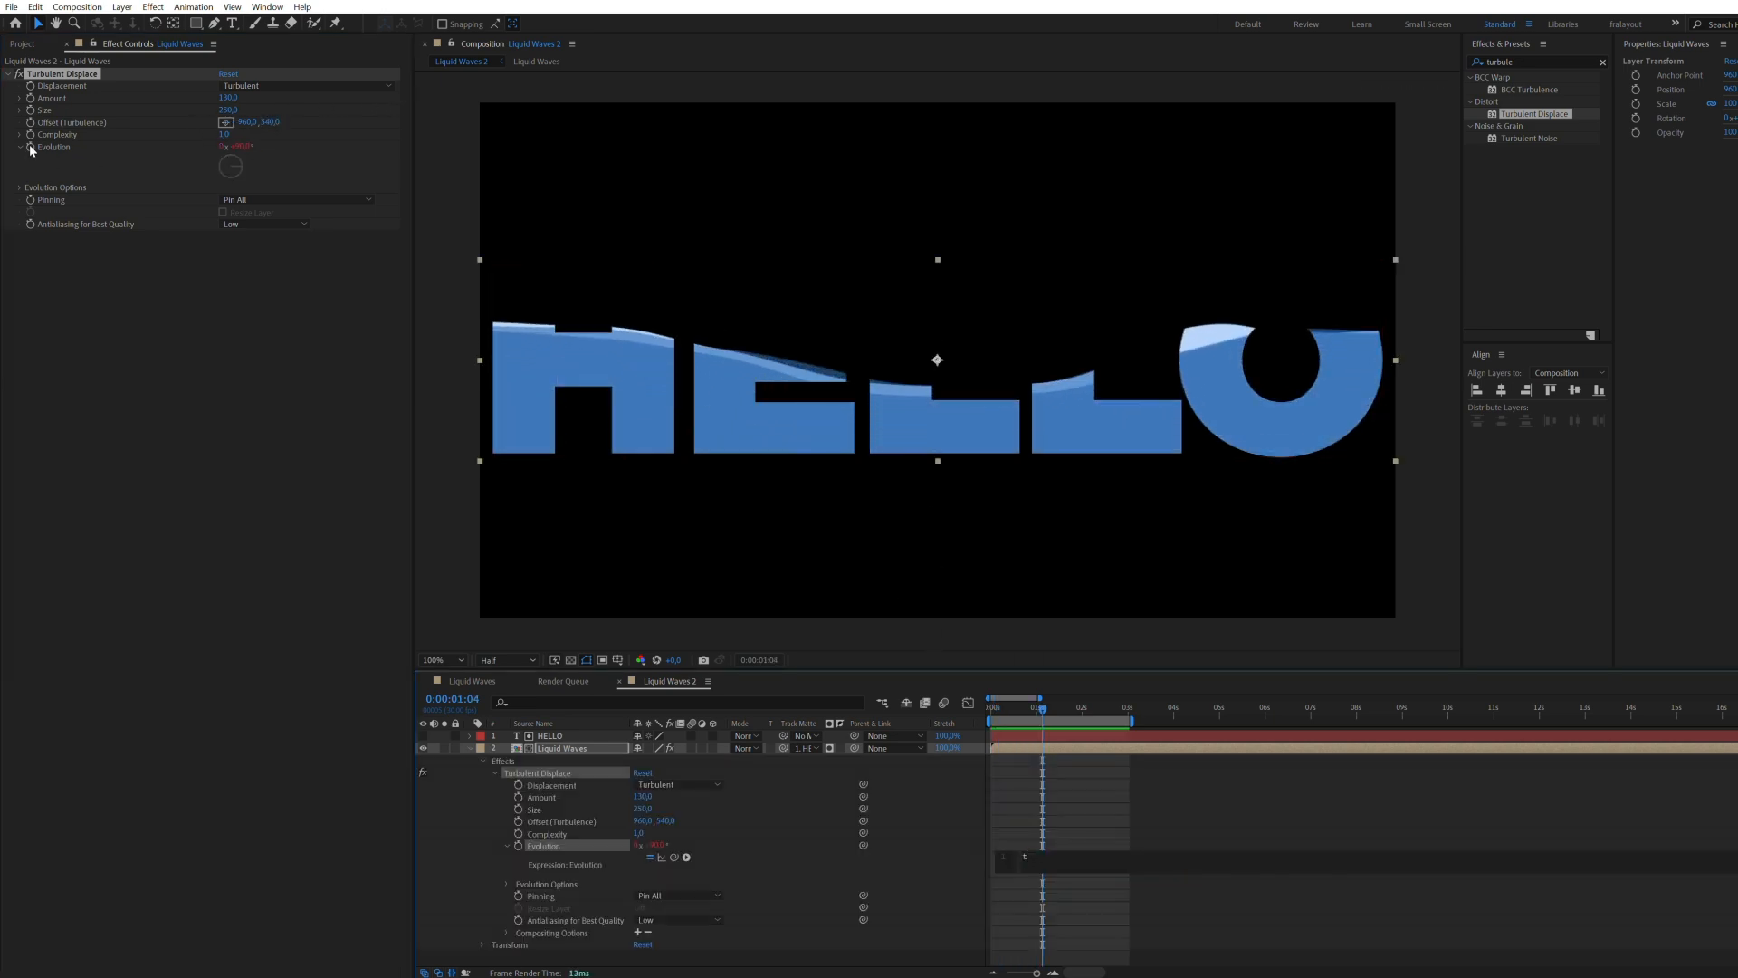
{"action": "type", "text": "ime*50"}
{"action": "key", "text": "KP_Enter"}
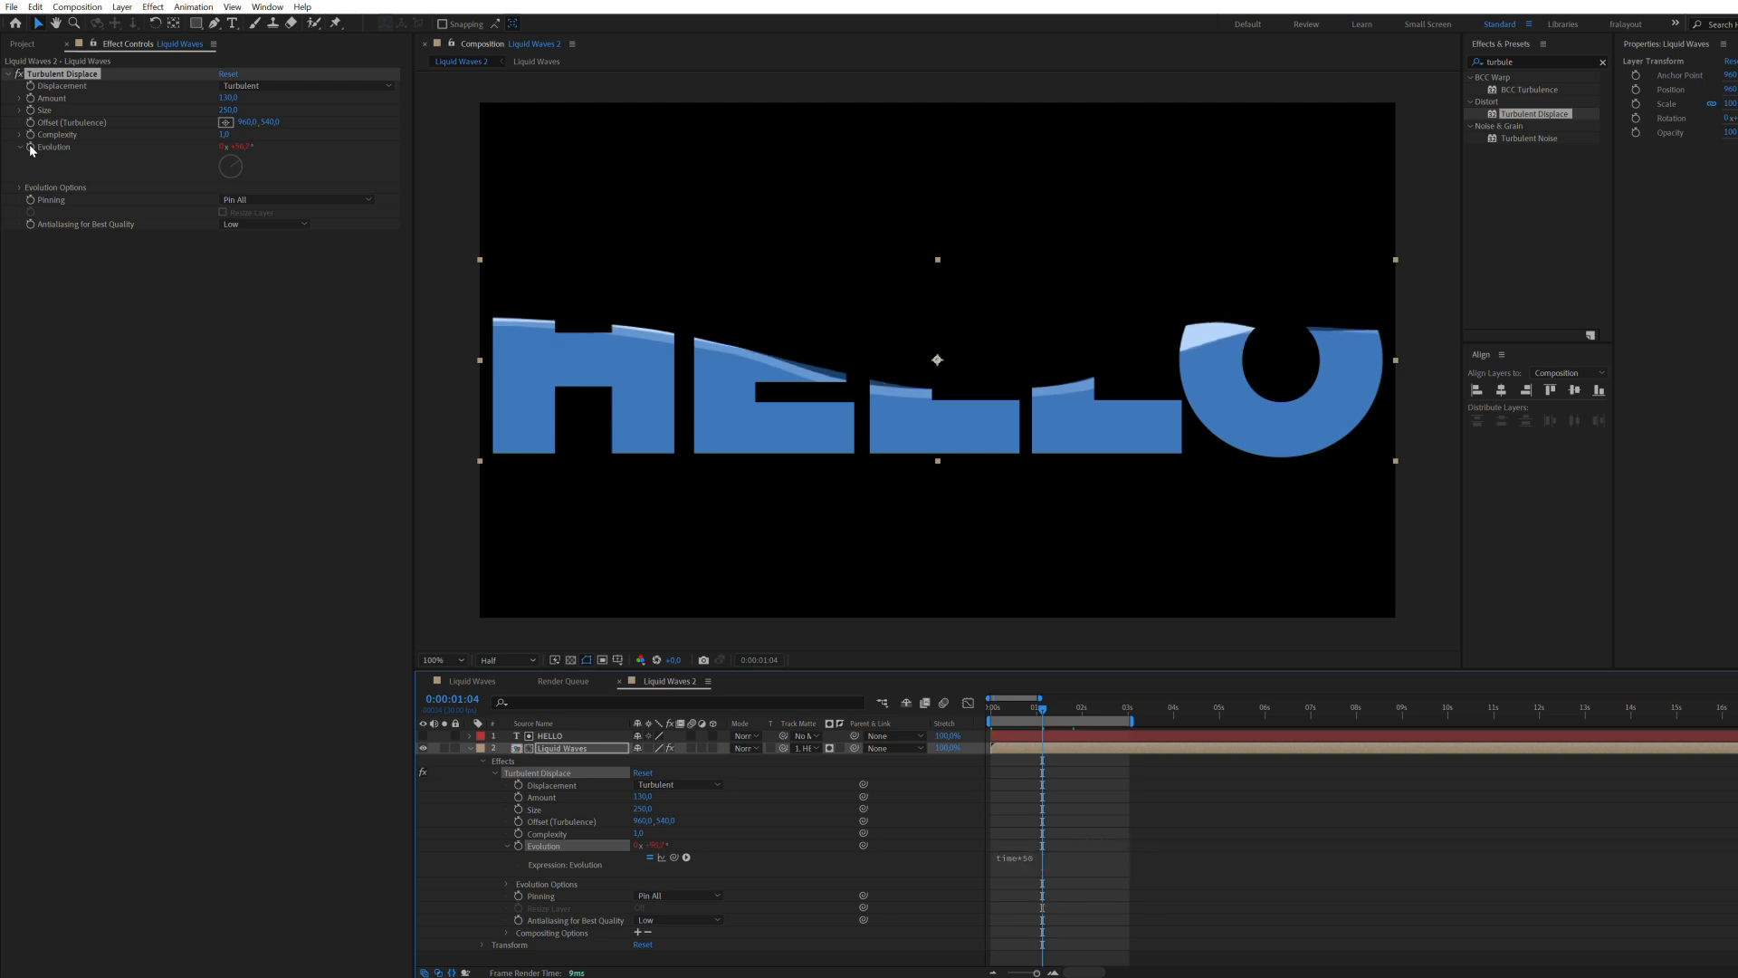
Step: Lower the Turbulent Displace amount to about 53, fine-tune its size, and preview the waves rising in the letters
{"action": "left_click_drag", "start_coordinate": [1032, 710], "coordinate": [1005, 709]}
{"action": "left_click_drag", "start_coordinate": [229, 98], "coordinate": [271, 112]}
{"action": "key", "text": "space"}
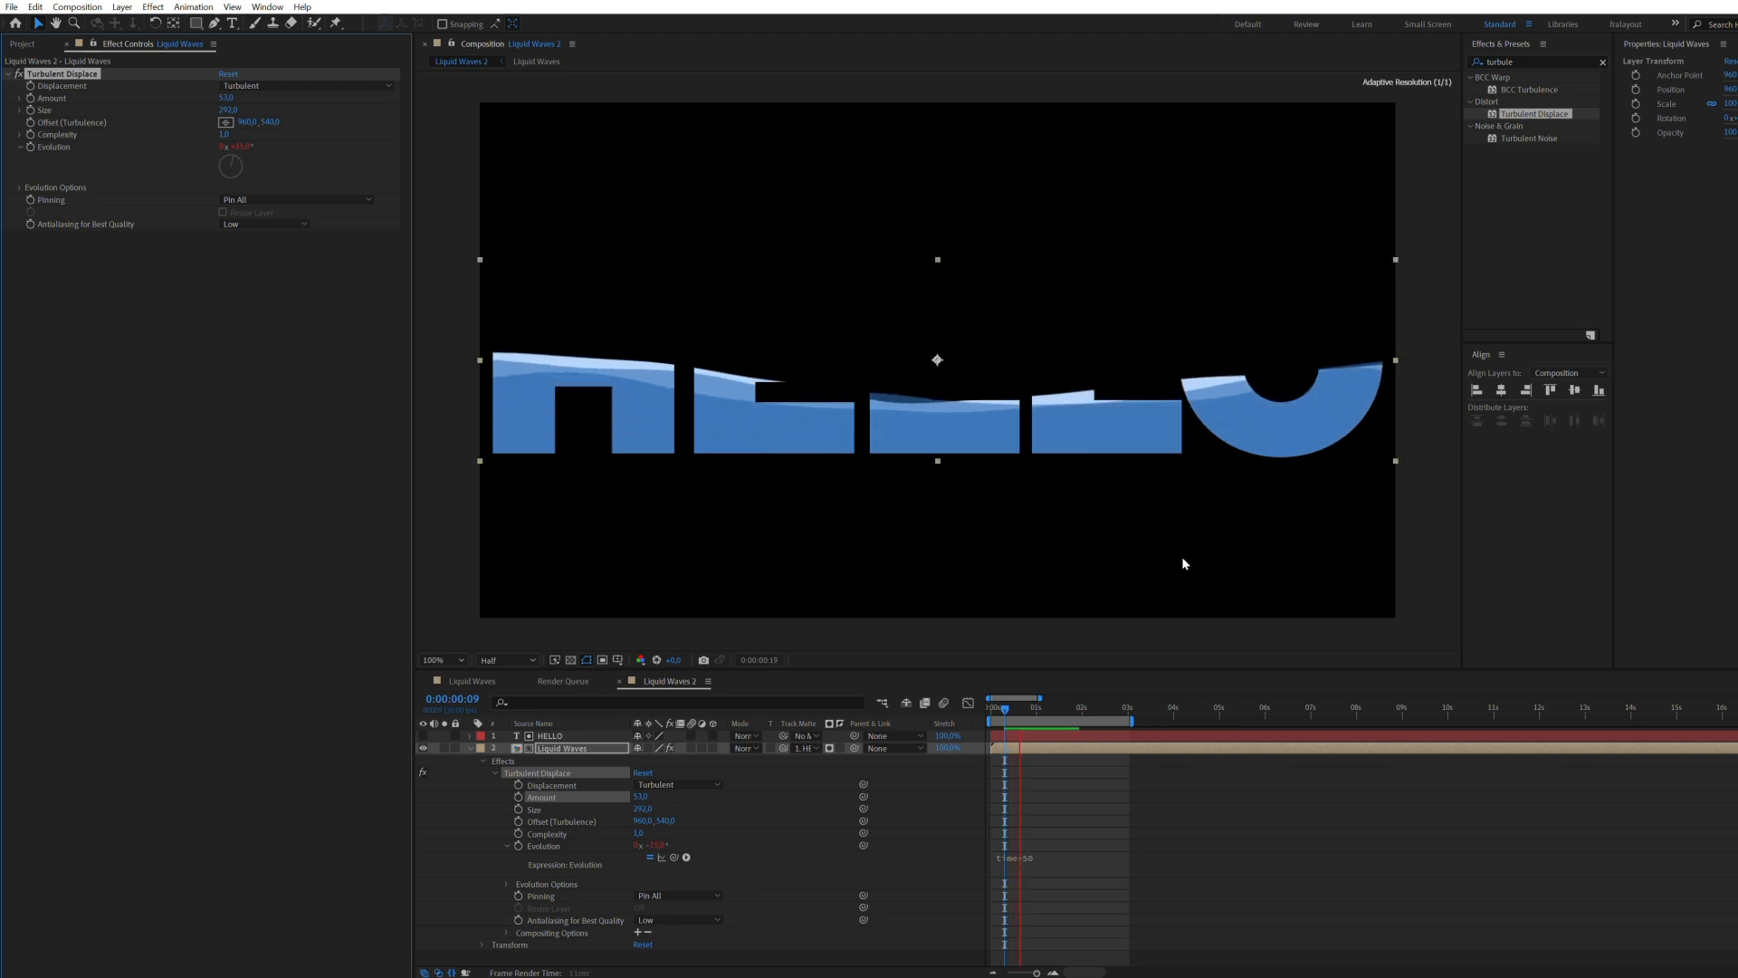
{"action": "left_click", "coordinate": [1181, 849]}
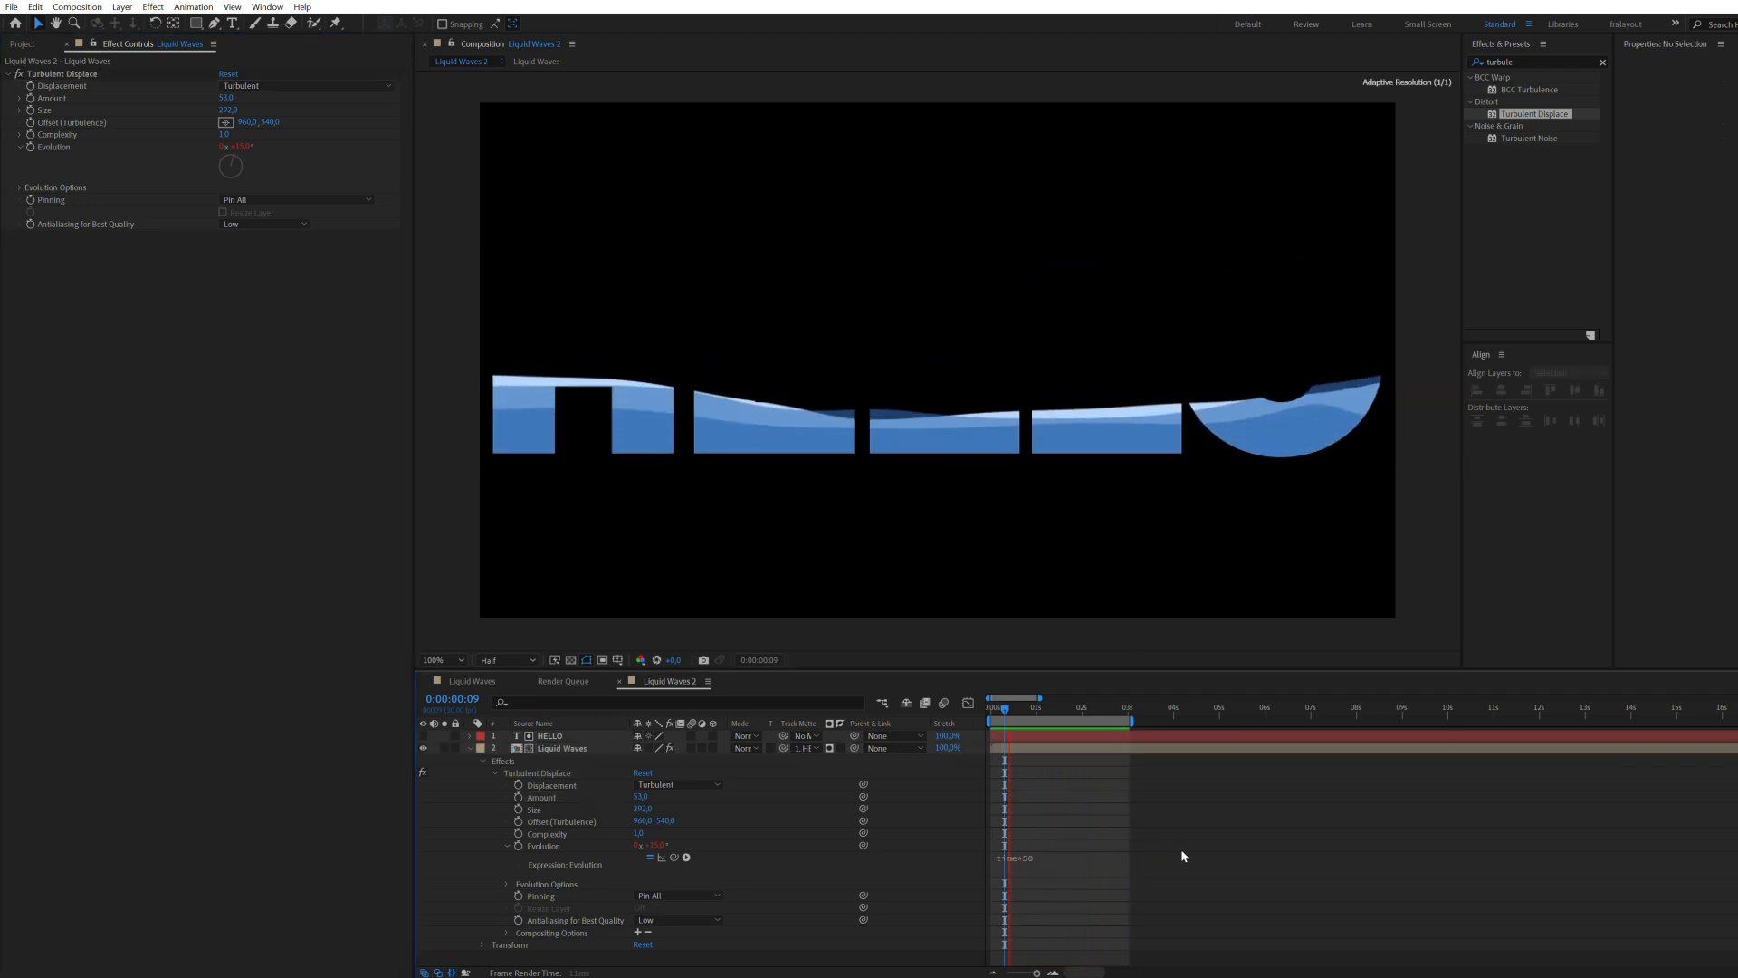